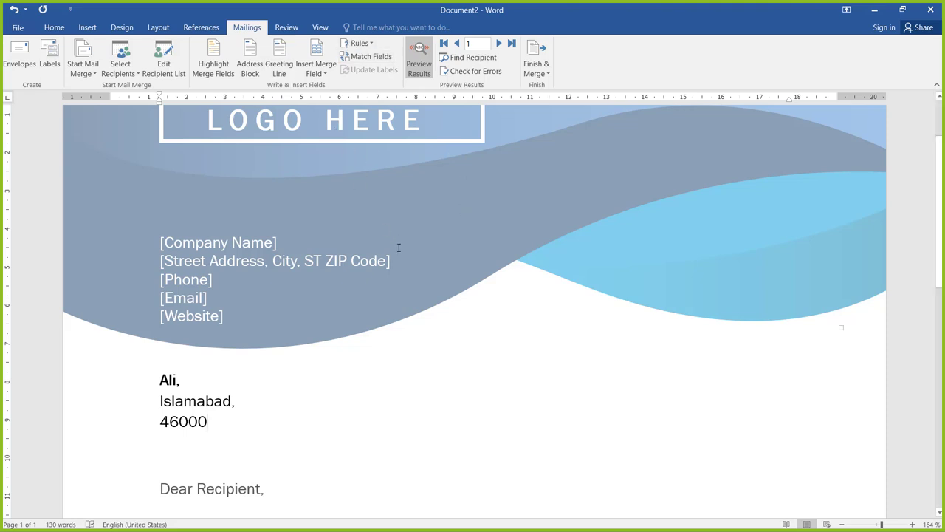
Switch to the Review tab and scroll down to the letter body below 'Dear Recipient'
click(287, 27)
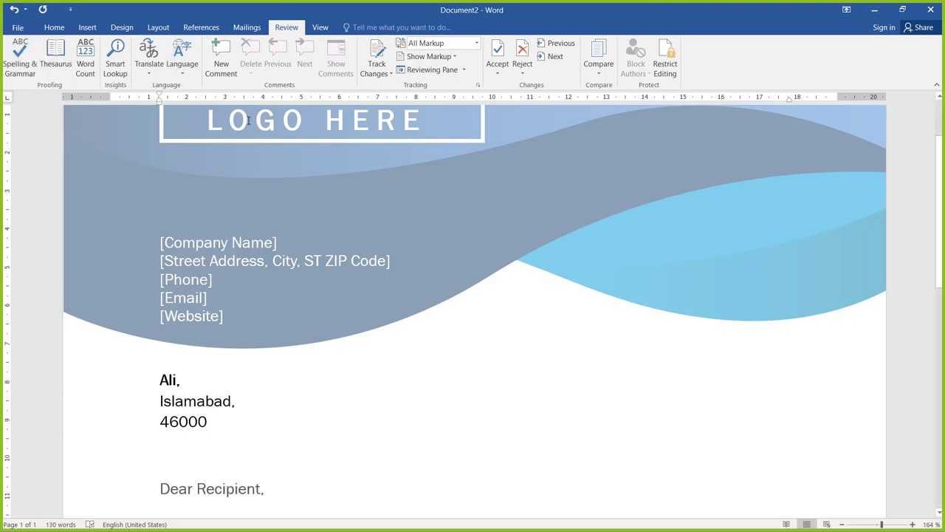
scroll(350, 319, down, 5)
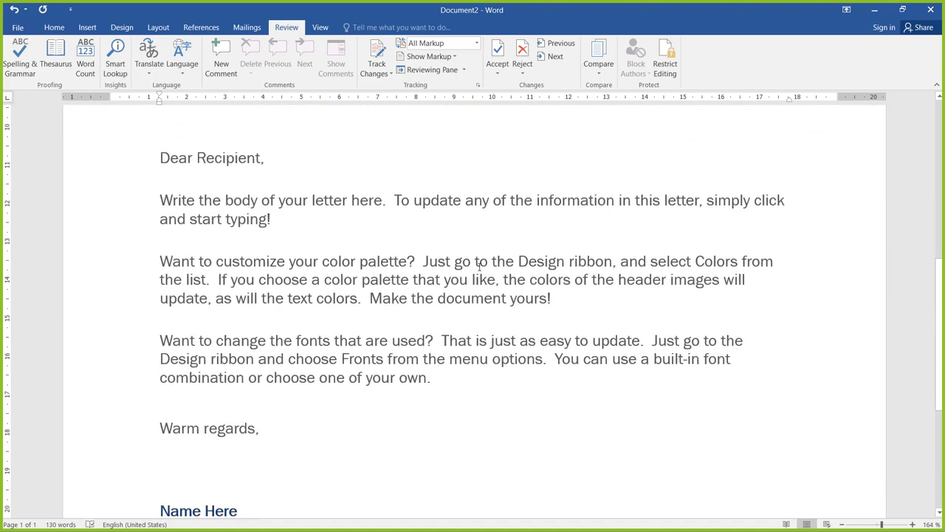
Delete the three placeholder body paragraphs and generate filler paragraphs with =rand()
click(342, 200)
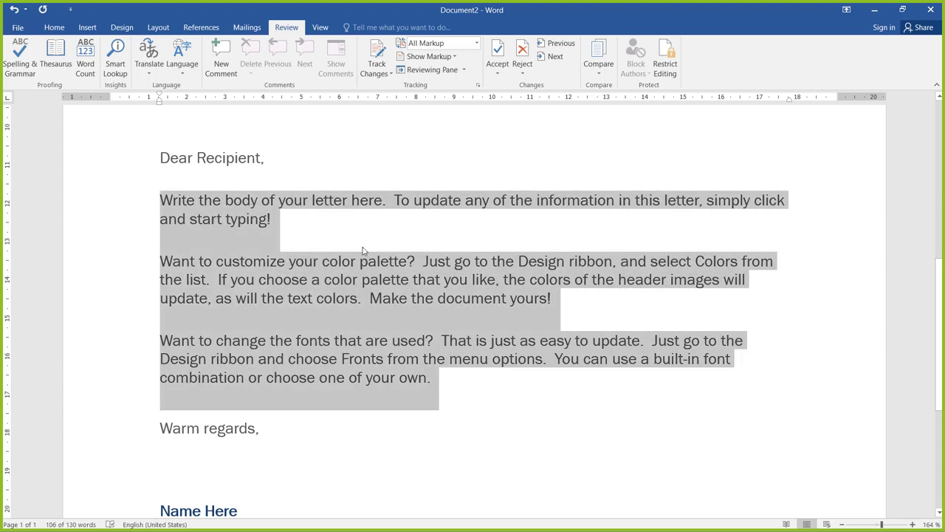
key(Delete)
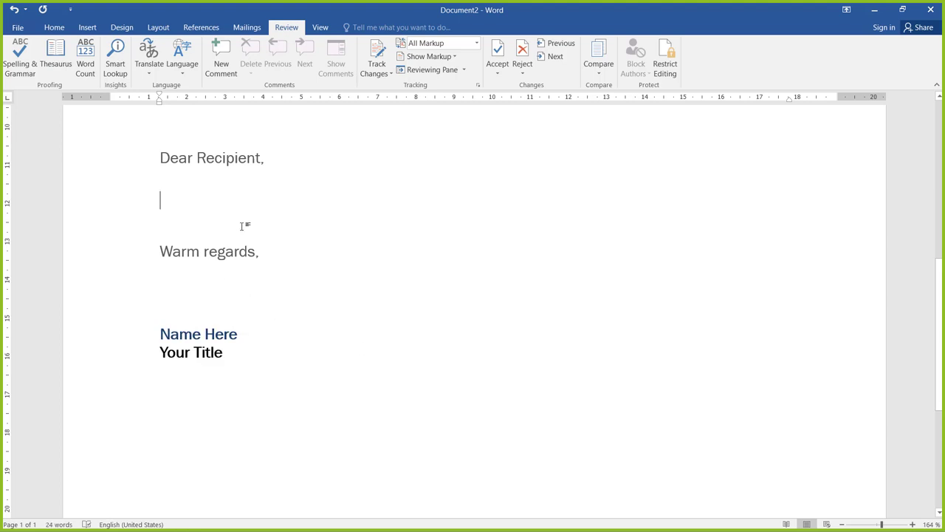
text(=ran)
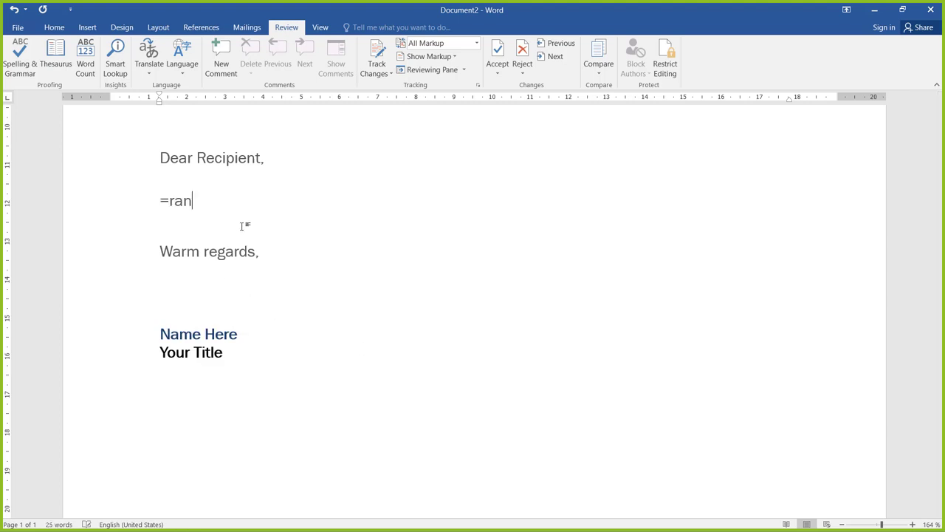
text(d()
text())
key(Return)
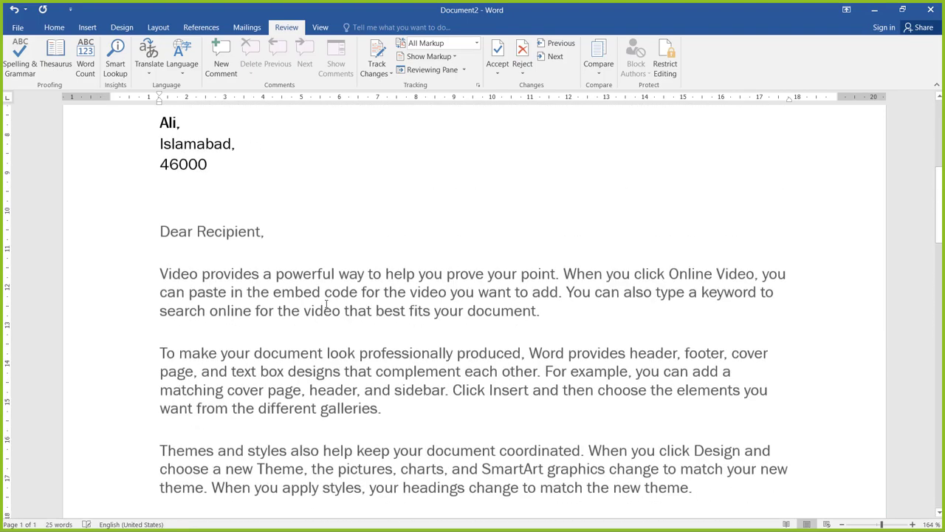
scroll(326, 303, down, 4)
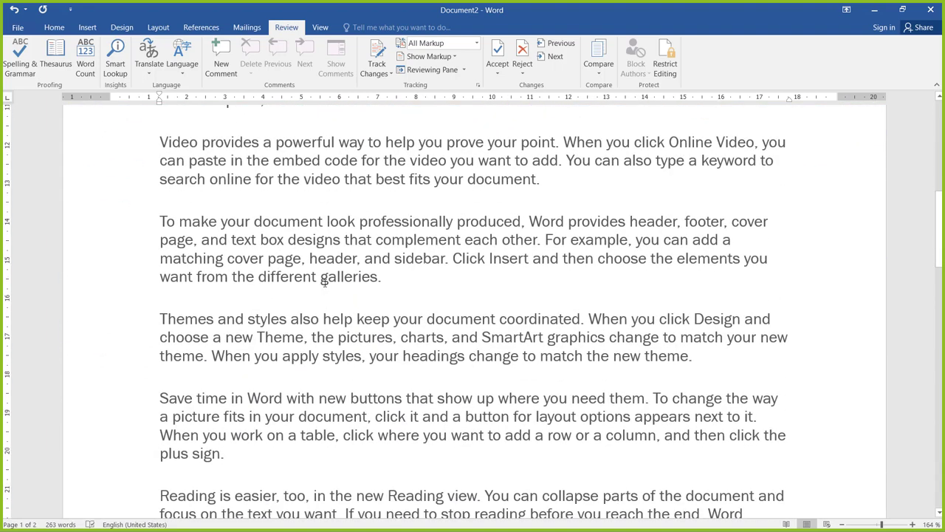
scroll(250, 139, up, 1)
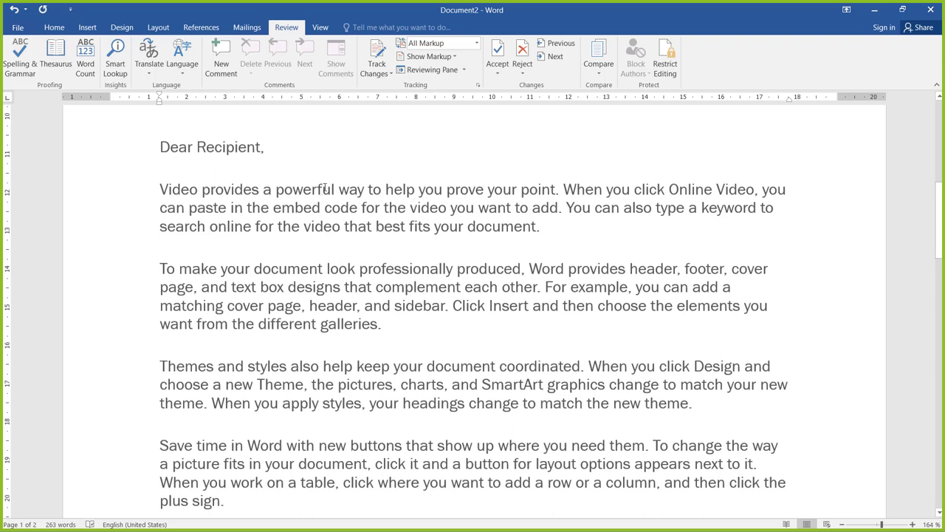
Introduce the typos 'powerul' and 'documnt', and insert a comma right before 'produced'
key(BackSpace)
click(338, 268)
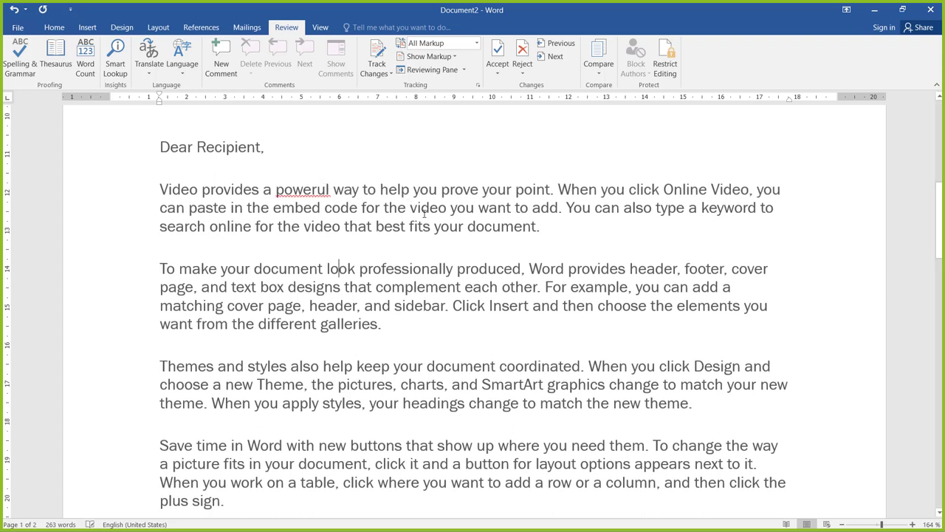
ctrl+scroll(295, 183, up, 3)
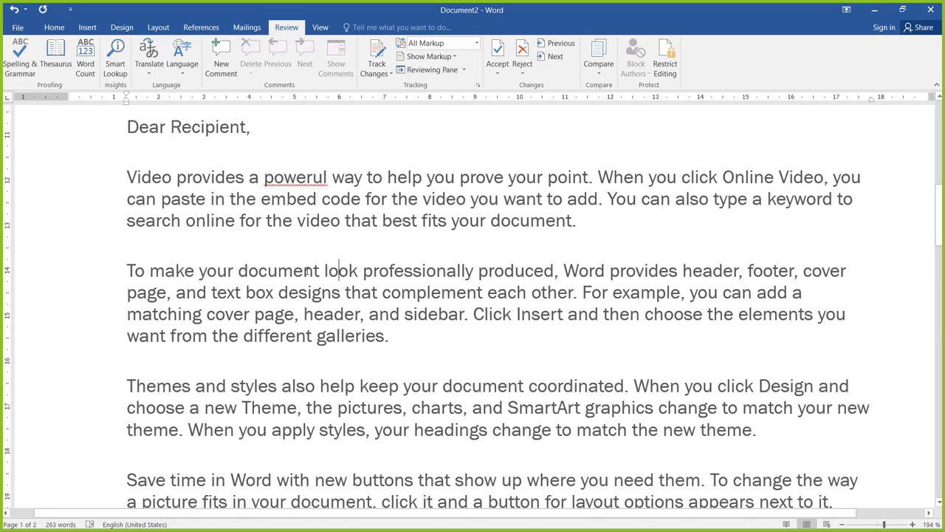
key(BackSpace)
click(375, 293)
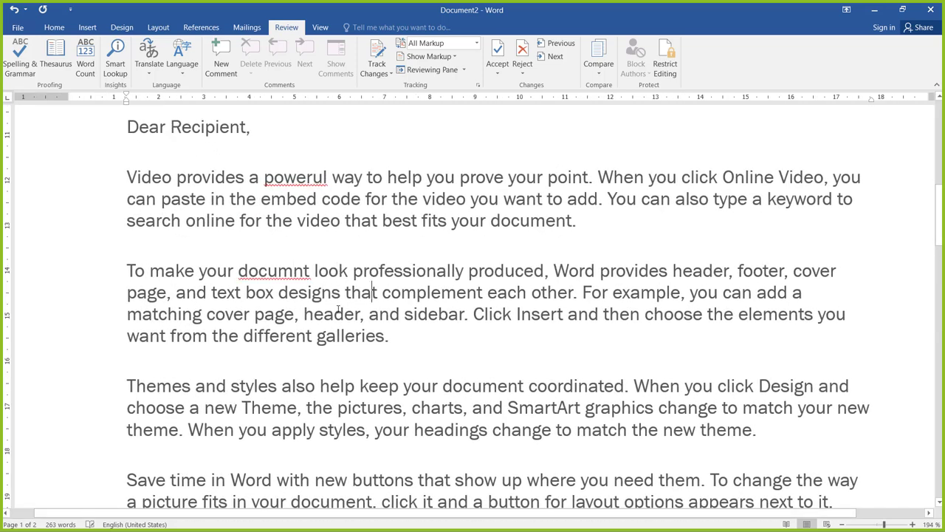
click(467, 270)
text(,)
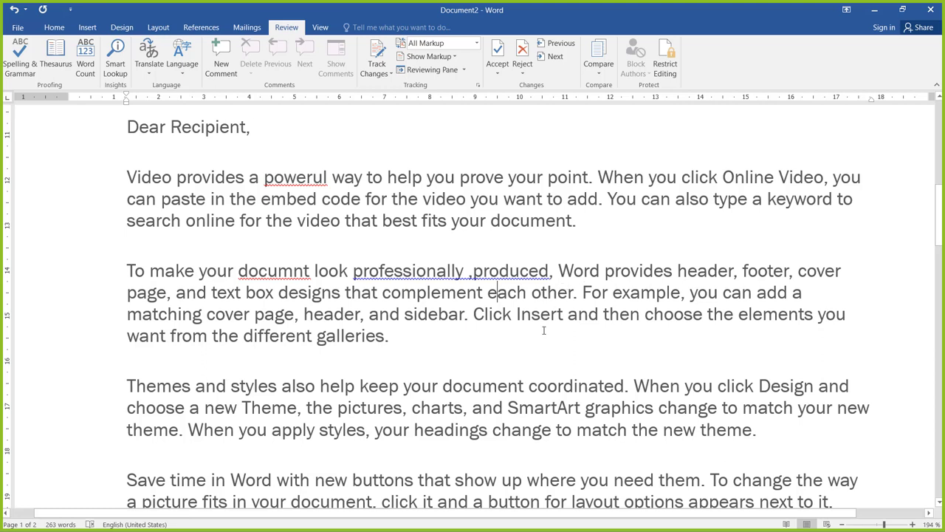
scroll(497, 292, down, 1)
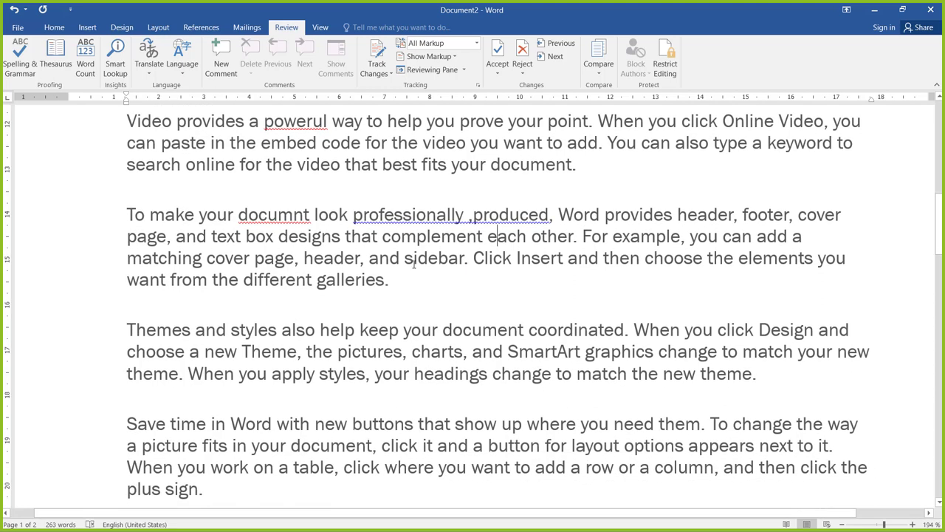
scroll(415, 266, up, 1)
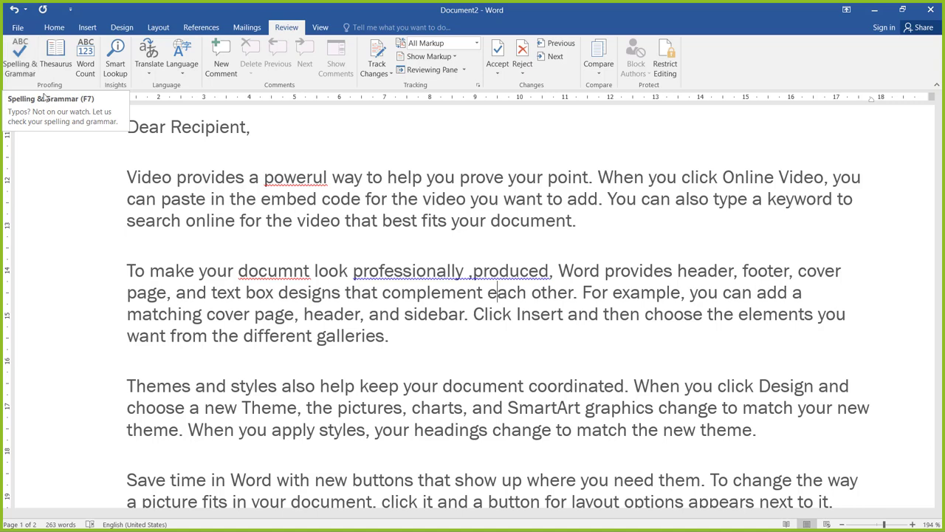
Run Spelling & Grammar and select 'document' as the suggestion for 'documnt'
click(30, 75)
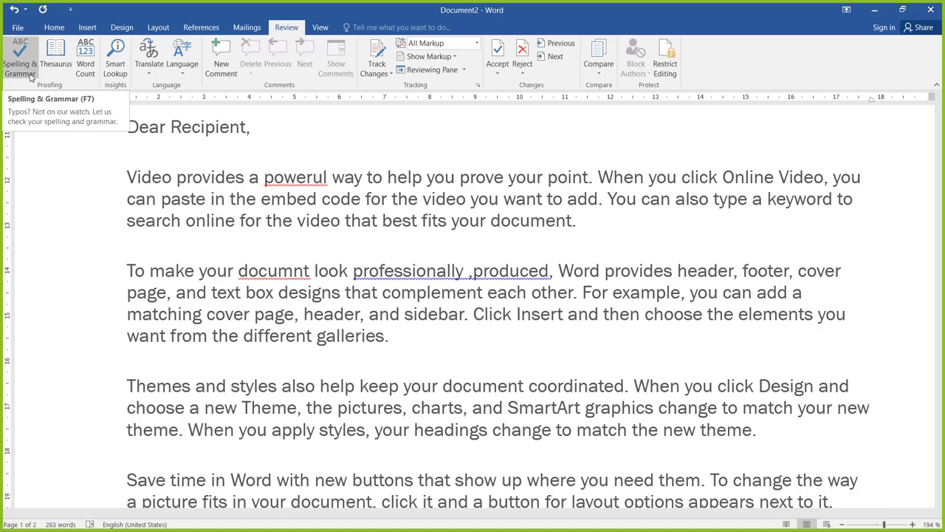
click(31, 75)
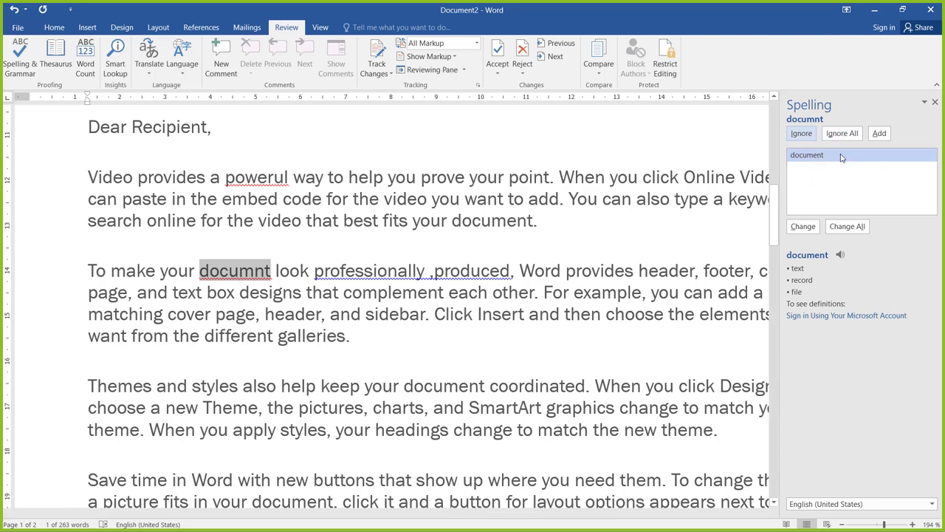
click(800, 162)
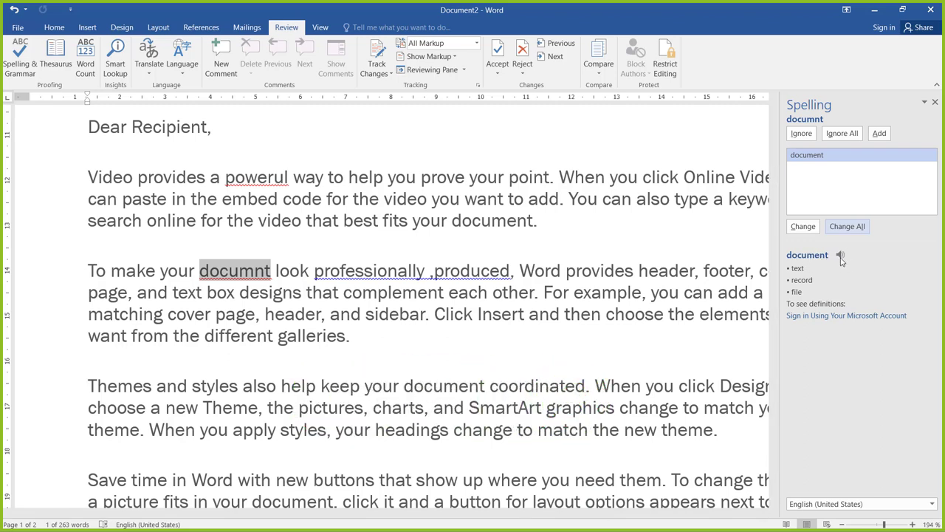
click(842, 255)
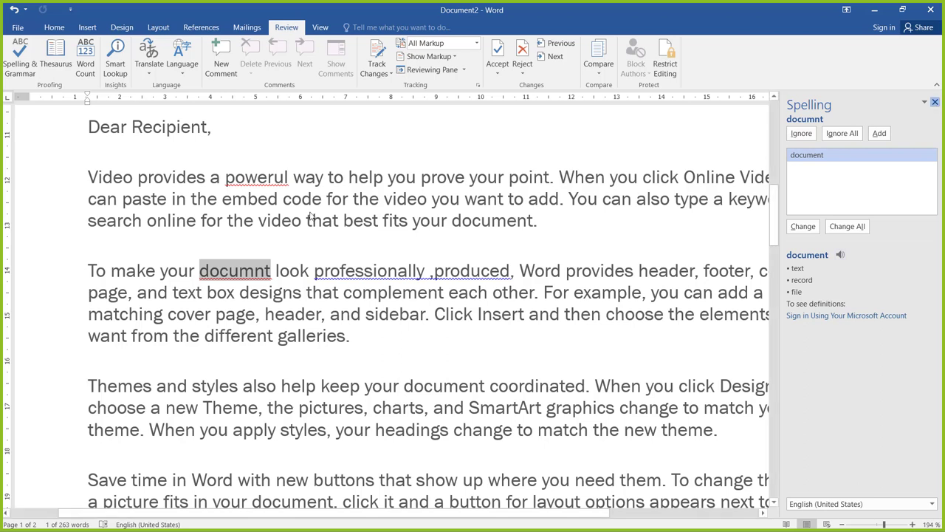
Restart the spelling check and change 'documnt' to 'document'
click(936, 102)
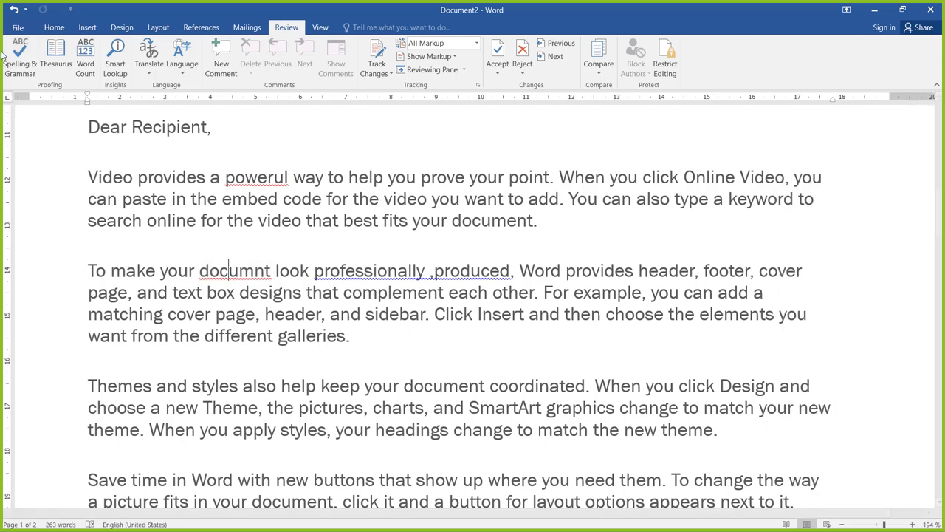
click(20, 59)
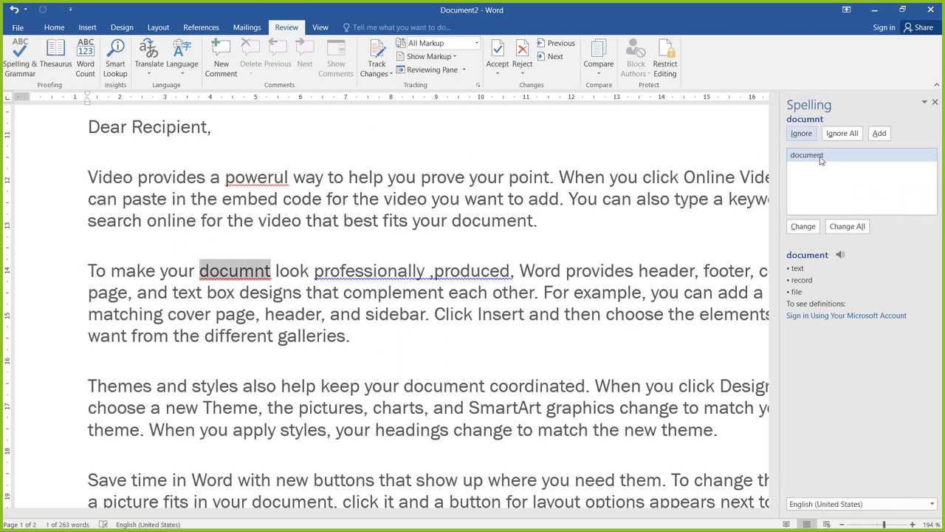
click(804, 227)
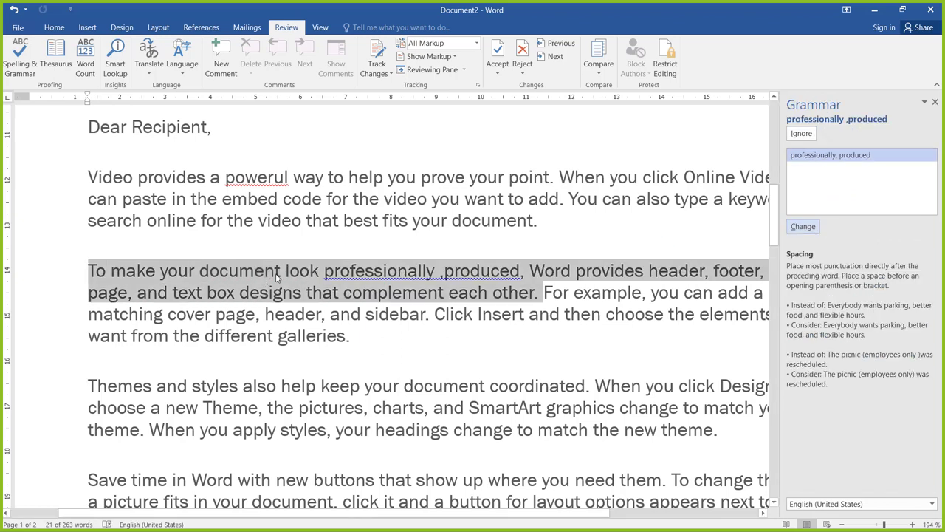
Step through the remaining issues until the check flags 'powerul' with 'powerful' suggested
click(267, 198)
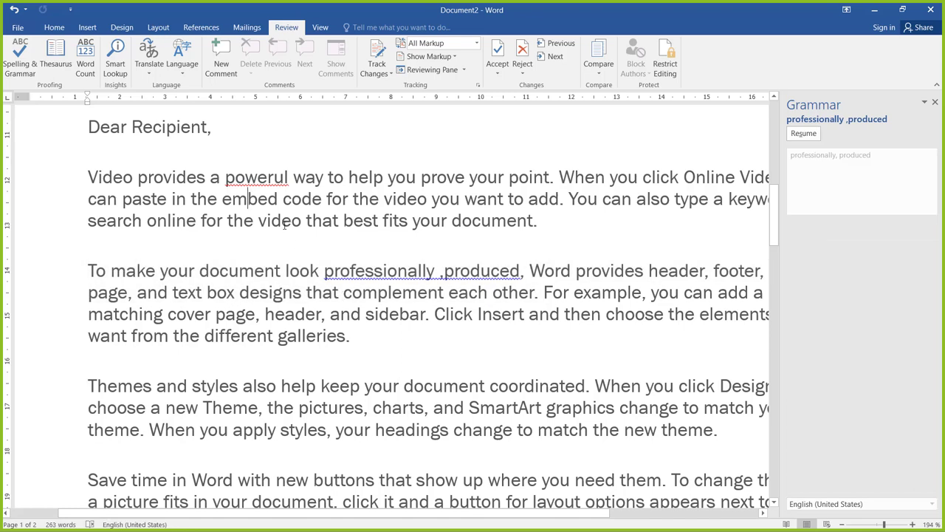
click(258, 177)
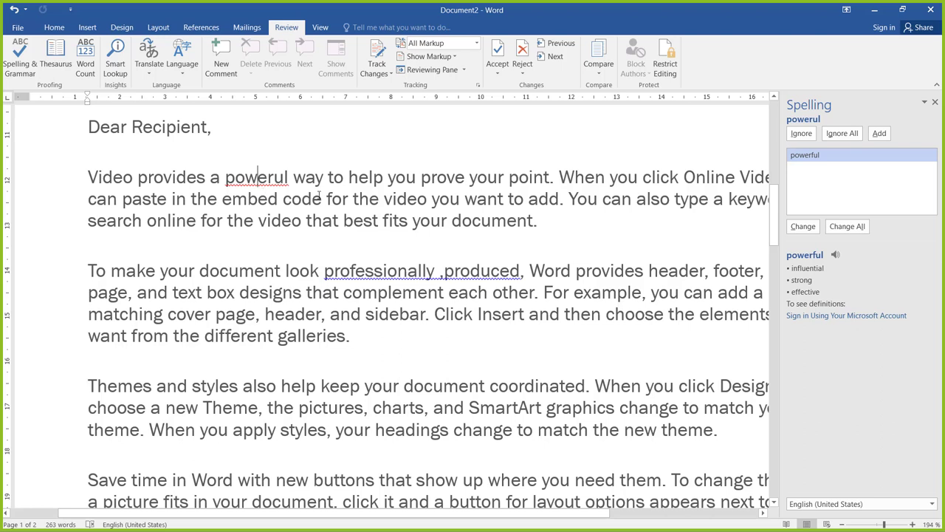
key(i)
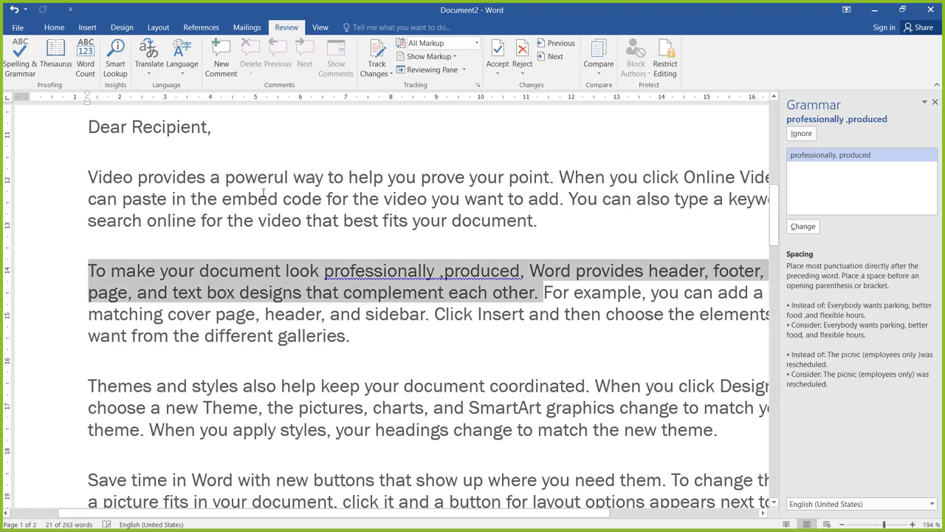
click(321, 275)
key(F7)
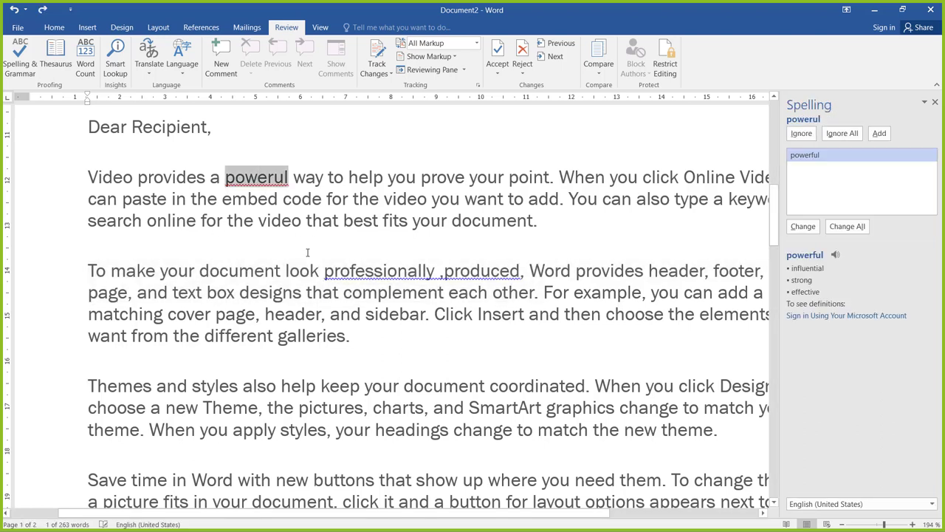
click(271, 185)
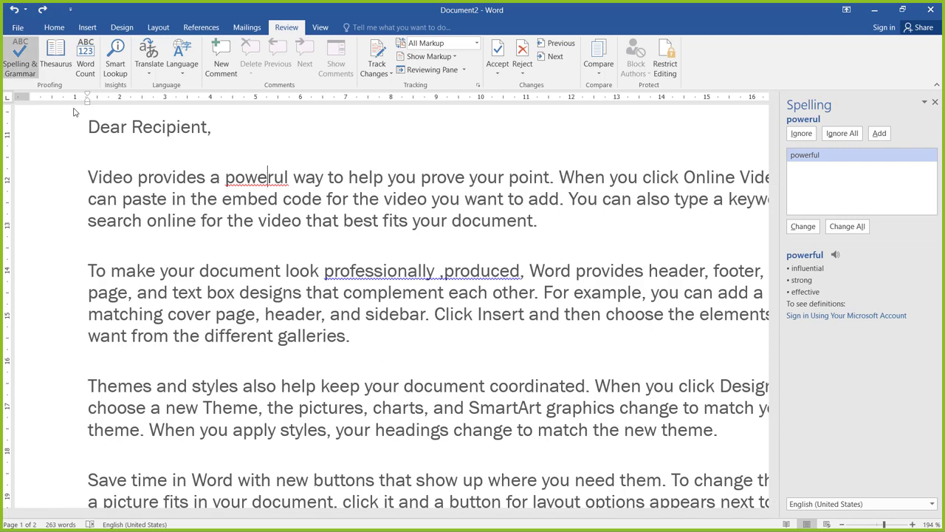
Close the Spelling pane and correct the misspelled word to 'powerful' from its right-click suggestions
click(935, 101)
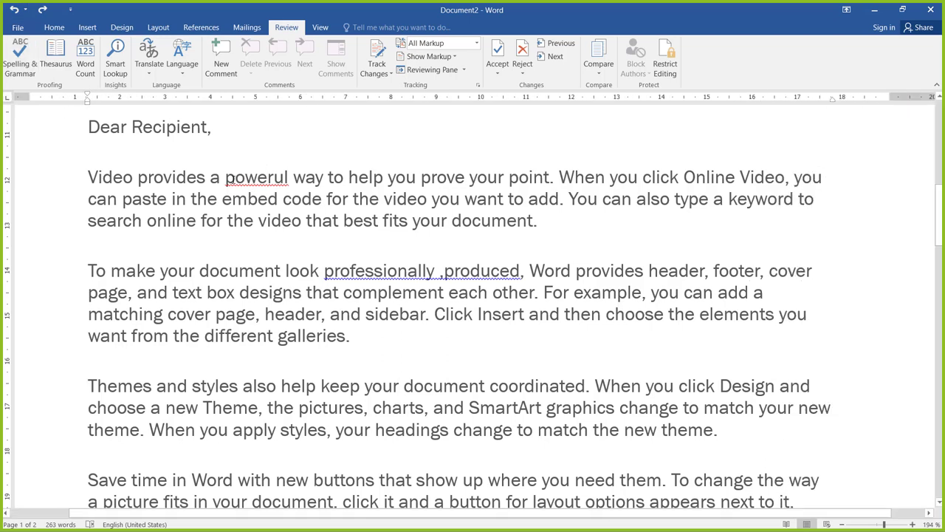
right_click(268, 178)
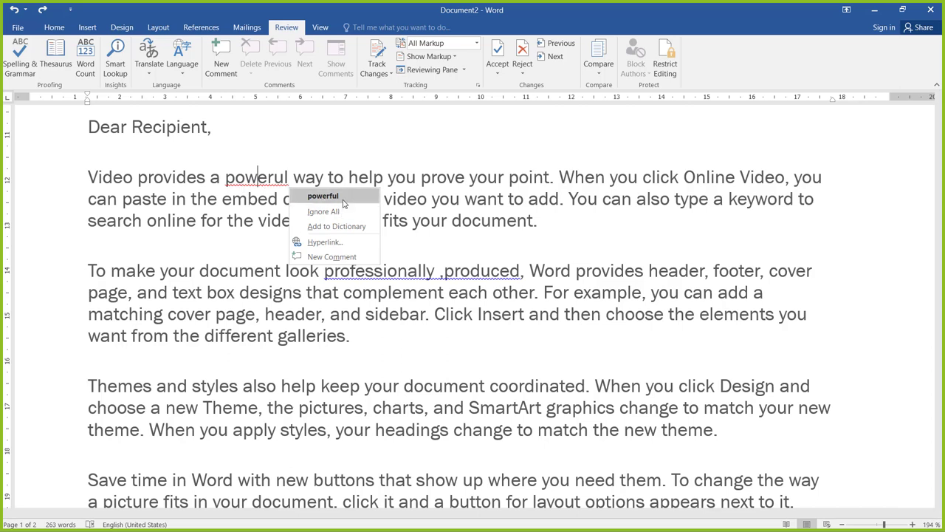
click(249, 189)
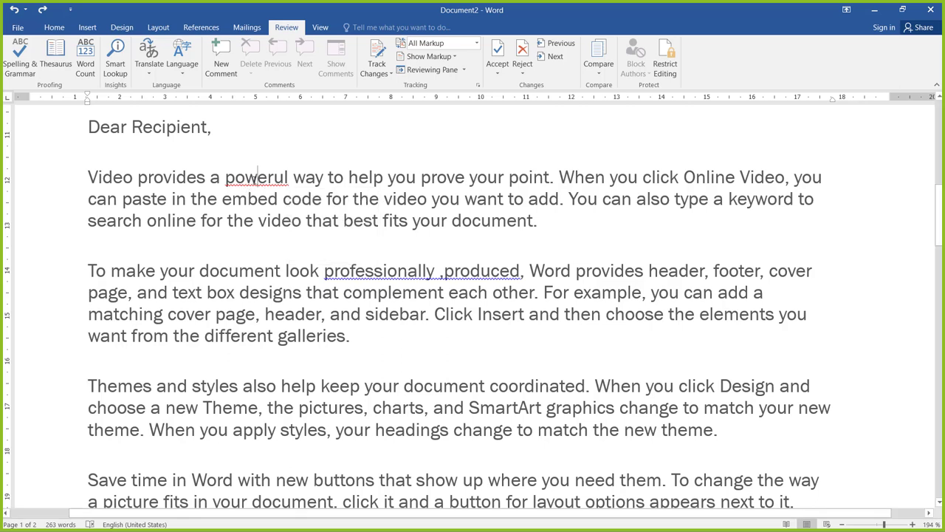
key(BackSpace)
right_click(278, 189)
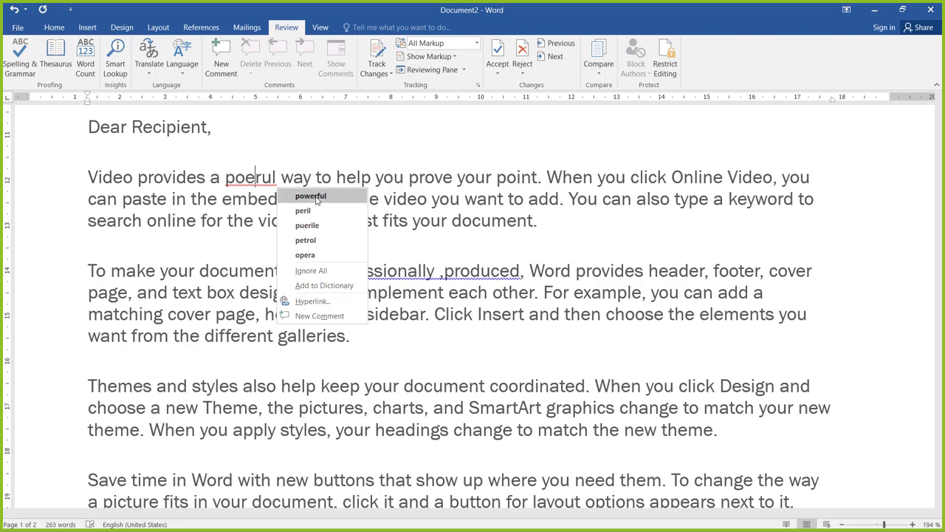
click(310, 195)
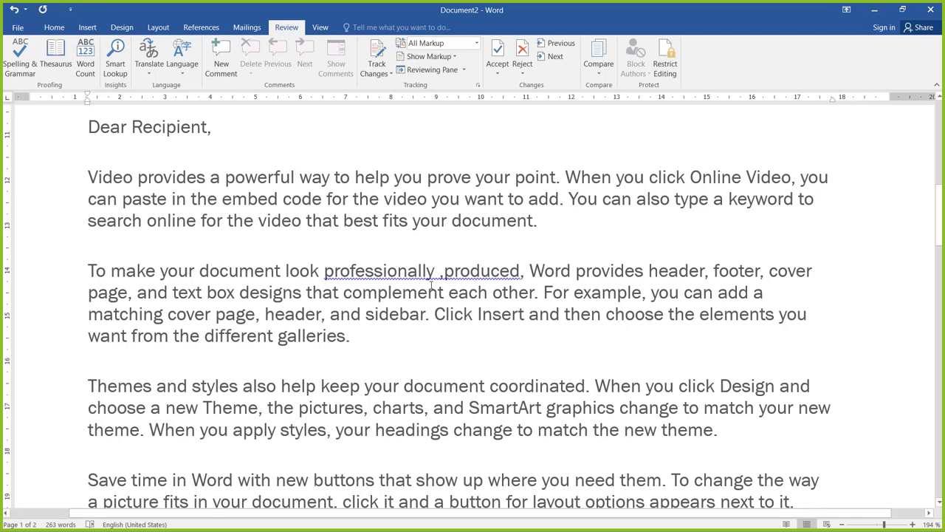
Try correcting the comma in 'professionally ,produced' manually, then run Spelling & Grammar to flag it
click(443, 275)
click(436, 275)
click(396, 274)
right_click(417, 277)
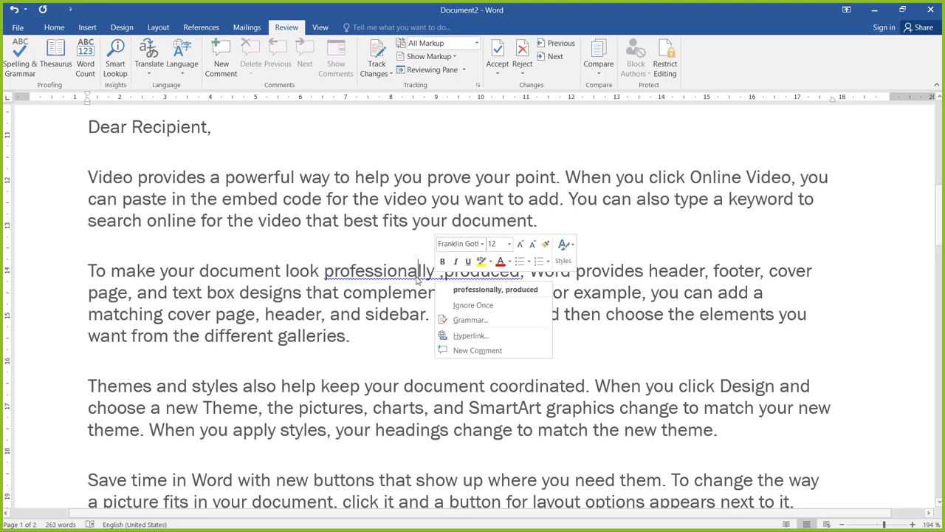
click(417, 278)
right_click(416, 282)
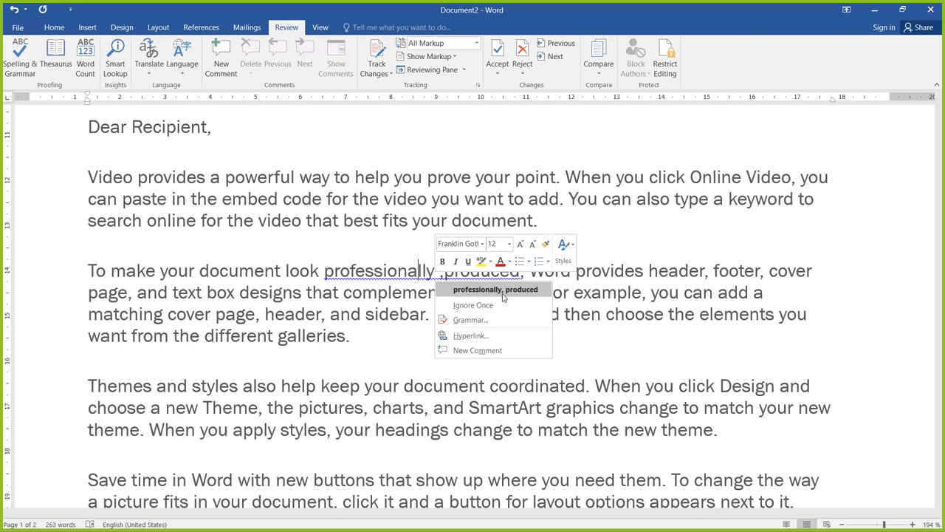
click(505, 291)
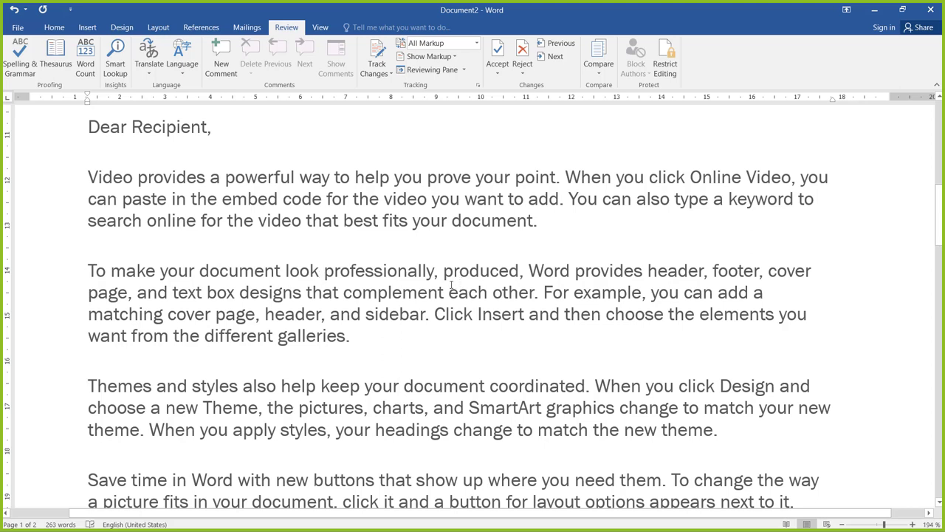
drag(435, 274, 442, 275)
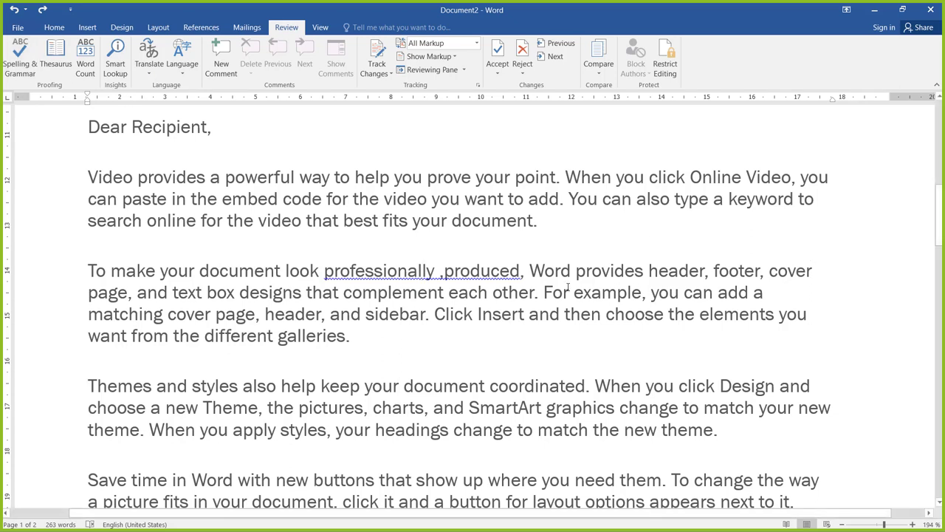
click(20, 63)
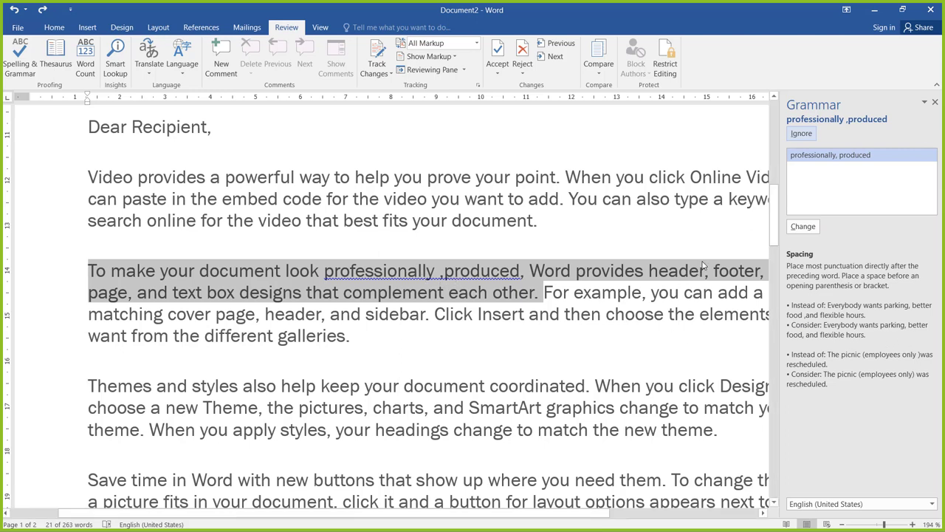
Apply the 'professionally, produced' fix and dismiss the check-complete message
click(803, 228)
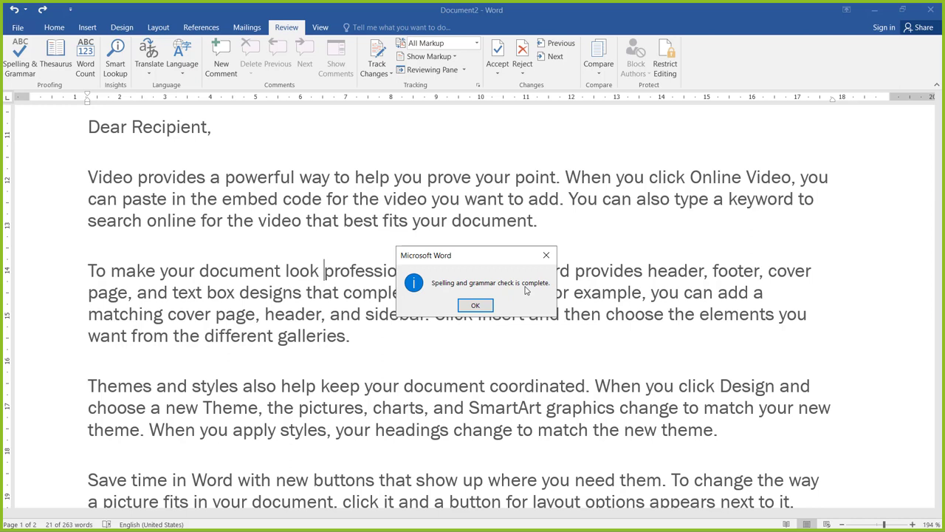
click(475, 309)
click(434, 271)
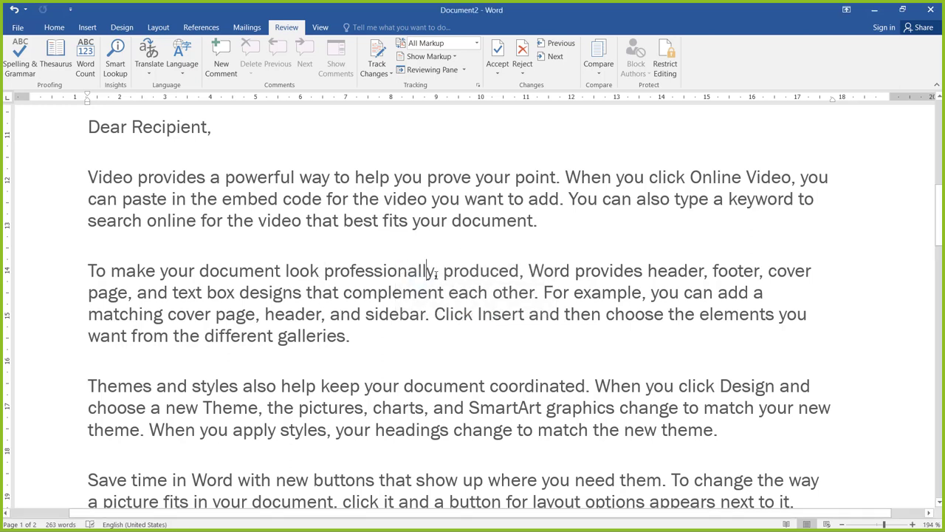
Delete the comma after 'professionally' and start the Zoom personal meeting
key(Delete)
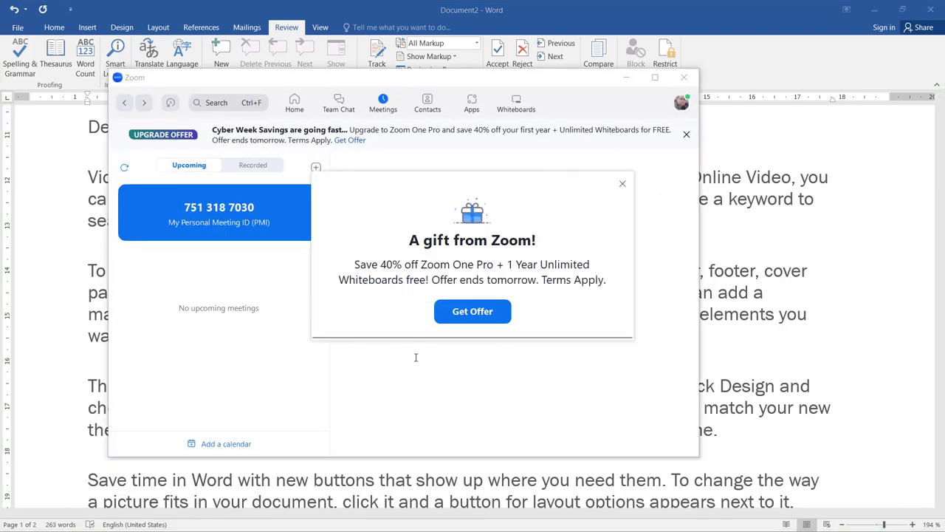
click(623, 182)
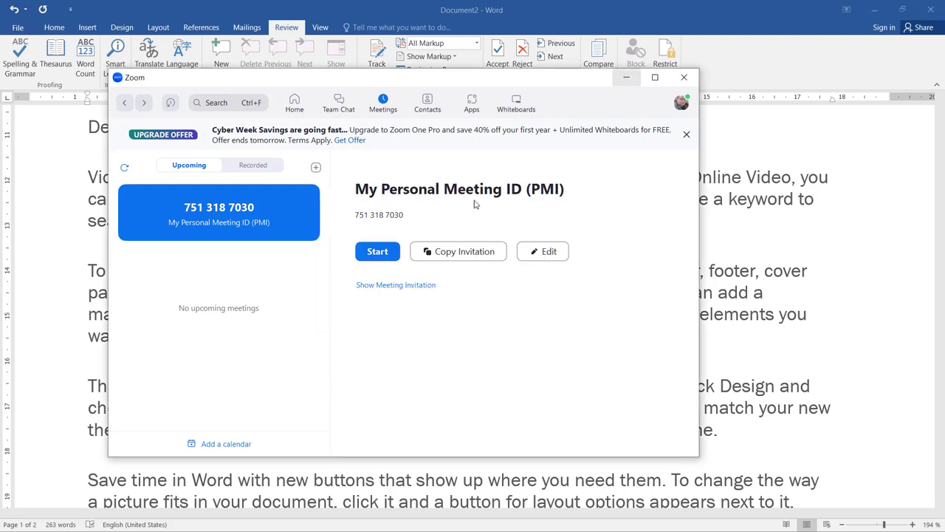
click(377, 252)
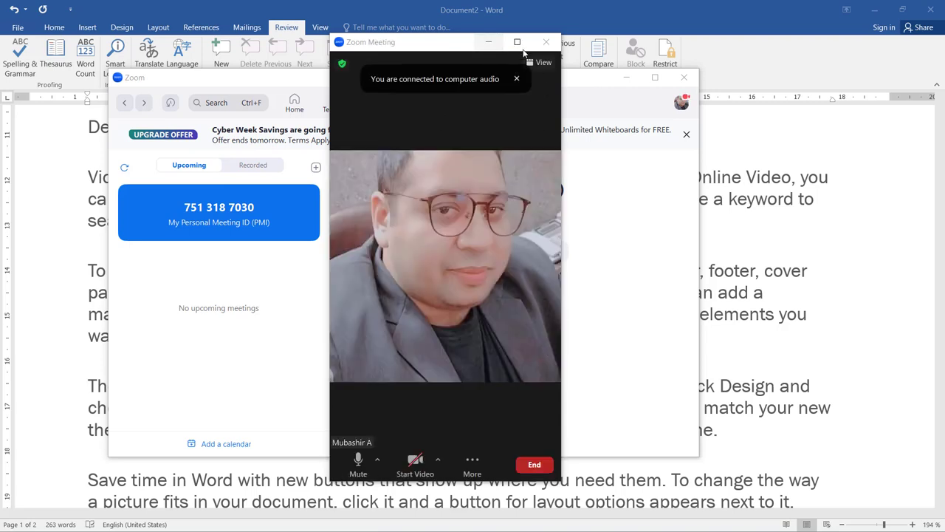
Maximize the meeting, share the whole screen, and minimize Zoom to show Word
click(517, 42)
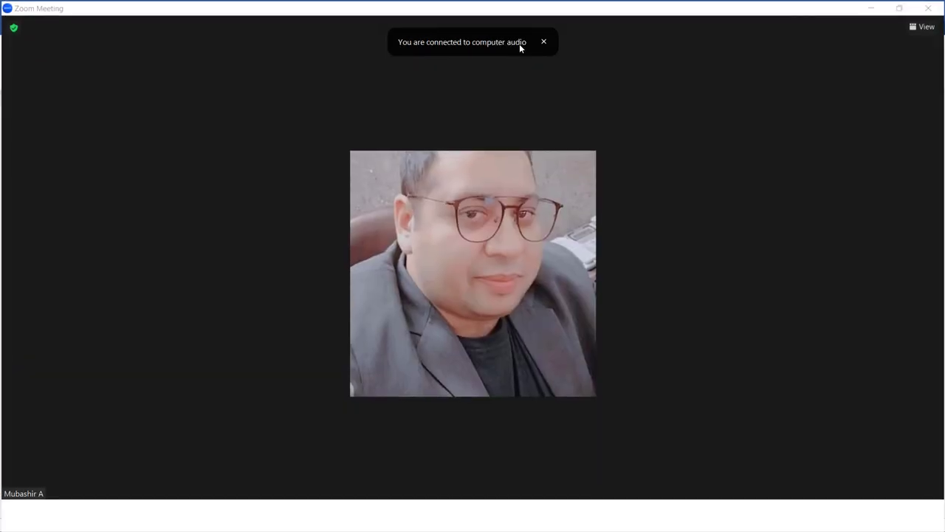
click(488, 519)
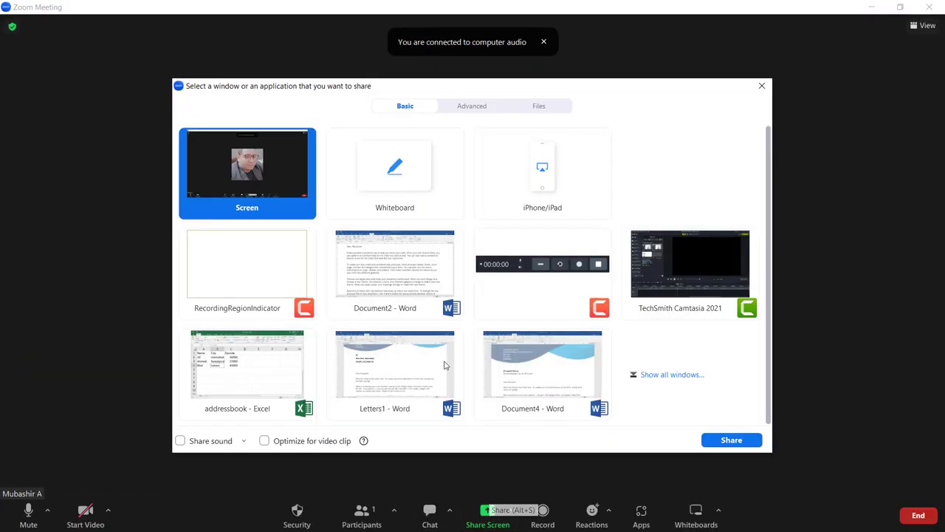
click(755, 445)
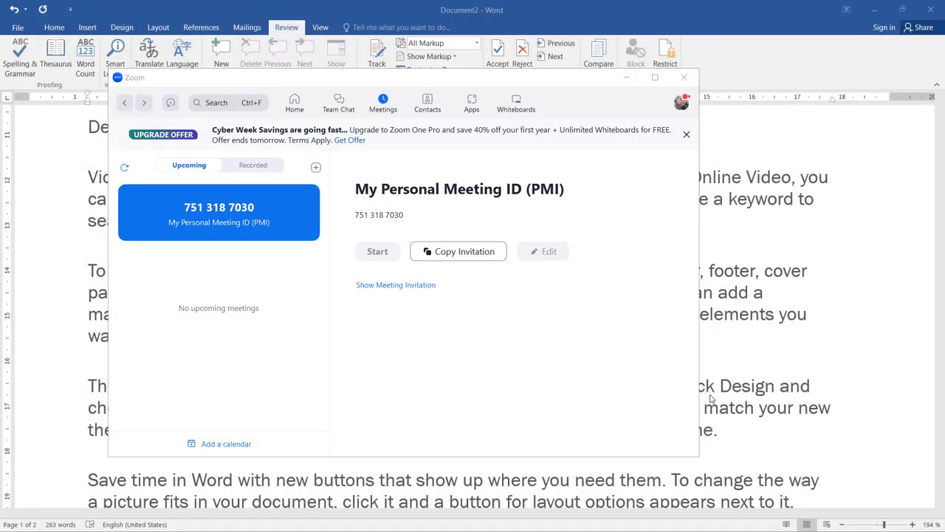
click(625, 81)
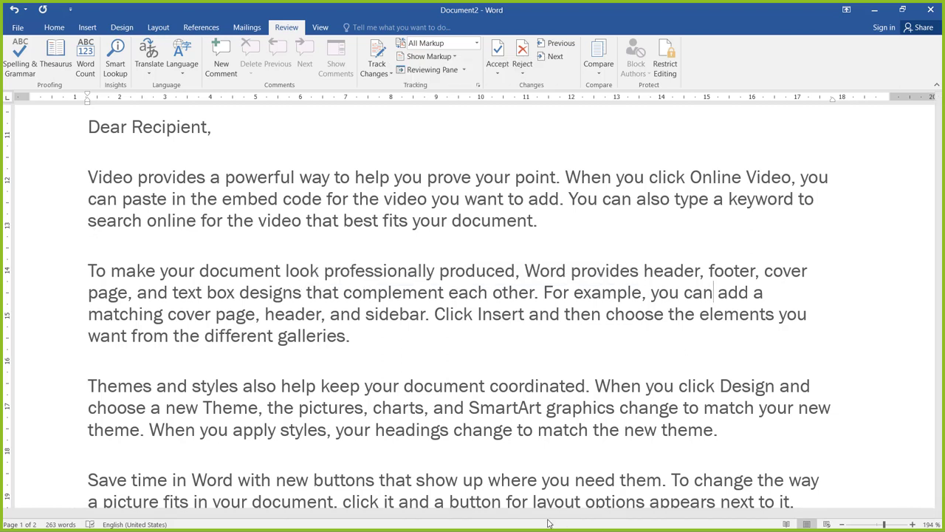
click(443, 178)
scroll(458, 271, down, 3)
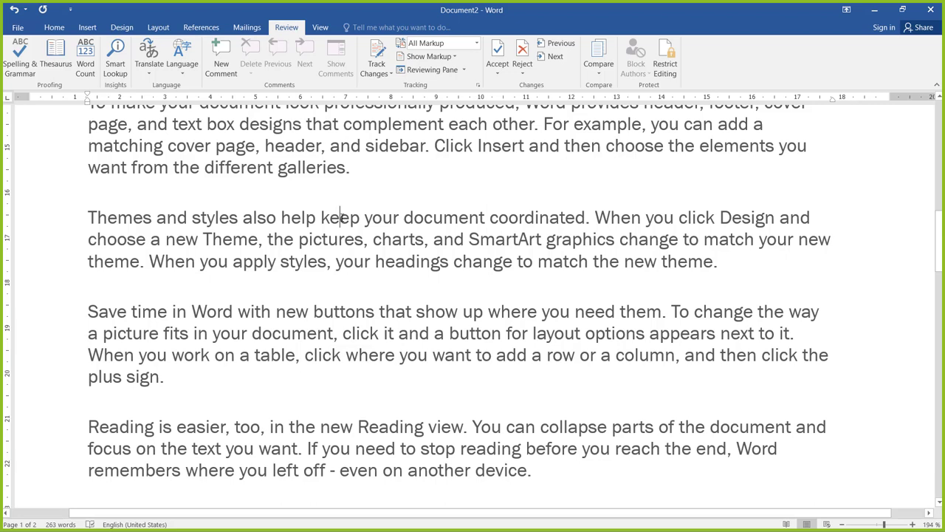
scroll(344, 213, up, 2)
scroll(348, 317, up, 1)
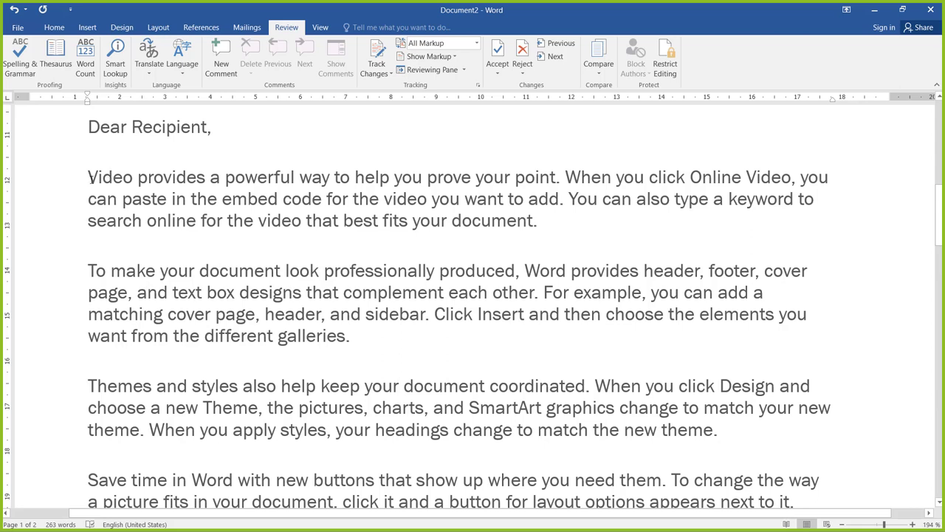
scroll(174, 239, up, 1)
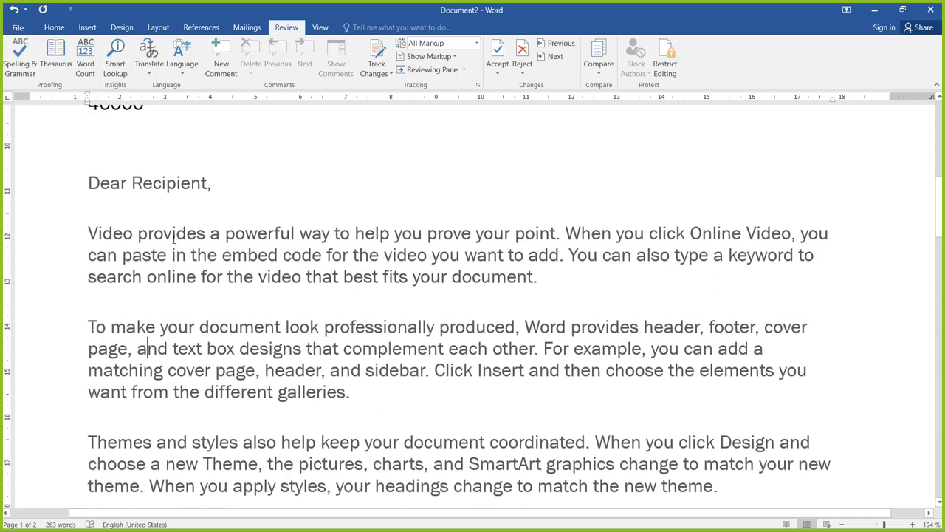
Delete the 'Dear Recipient,' line and add blank lines above the first paragraph
triple_click(170, 181)
click(212, 185)
triple_click(138, 186)
key(Delete)
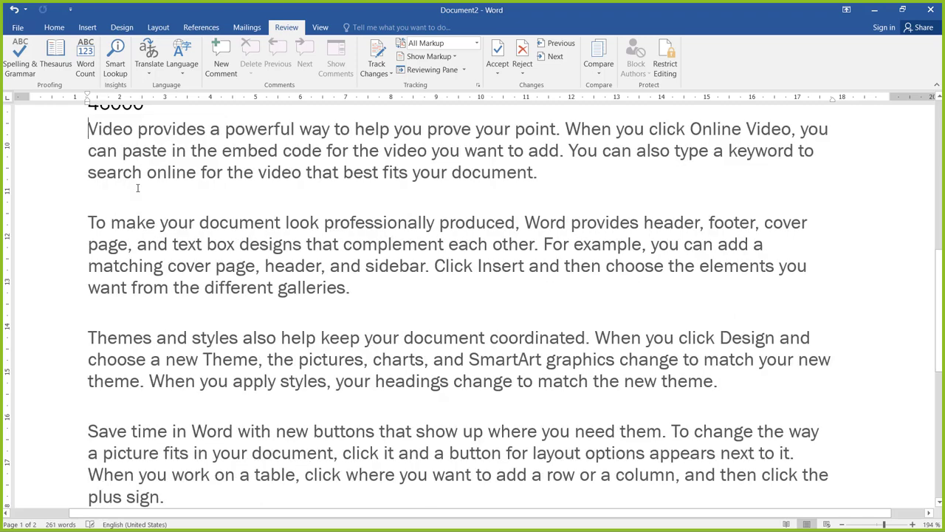
key(Return)
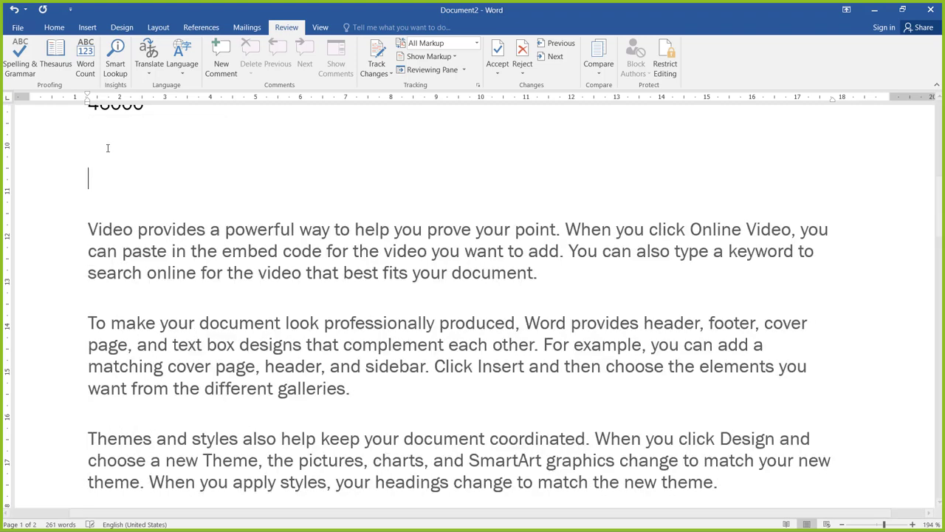
key(Return)
Type a 'Dear' salutation with the recipient's first and last name, ending in a comma
text(Dear )
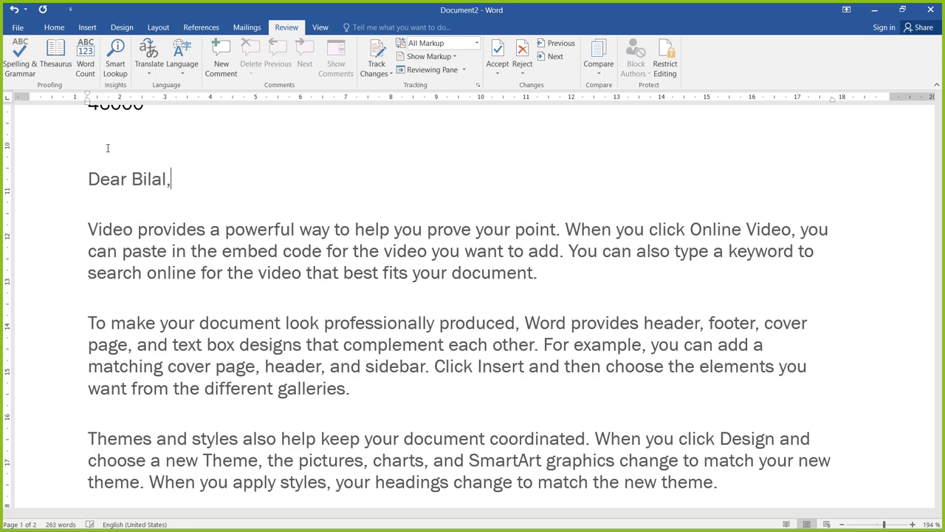
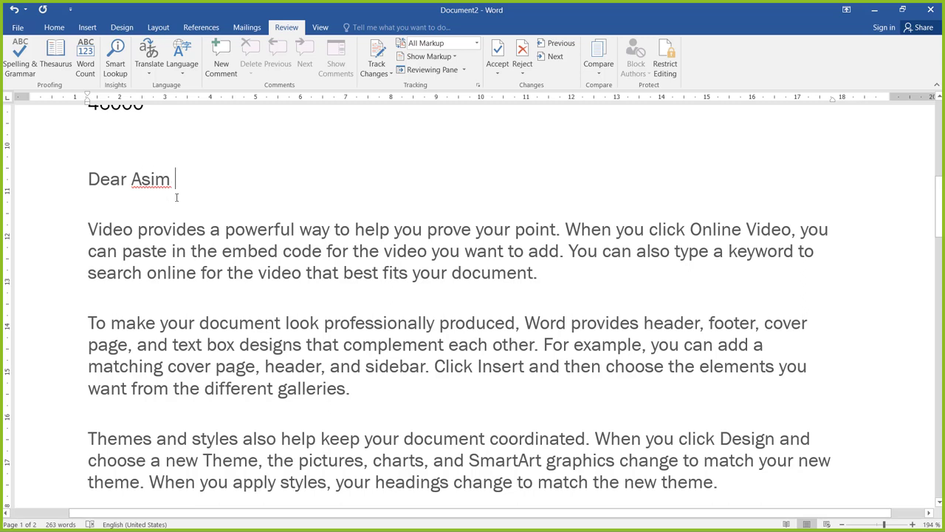
scroll(451, 386, down, 2)
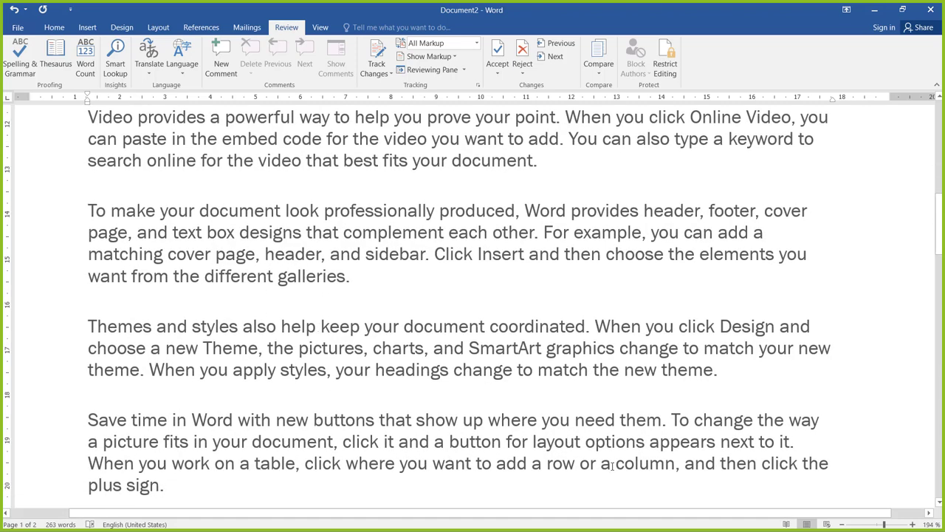
scroll(506, 413, up, 4)
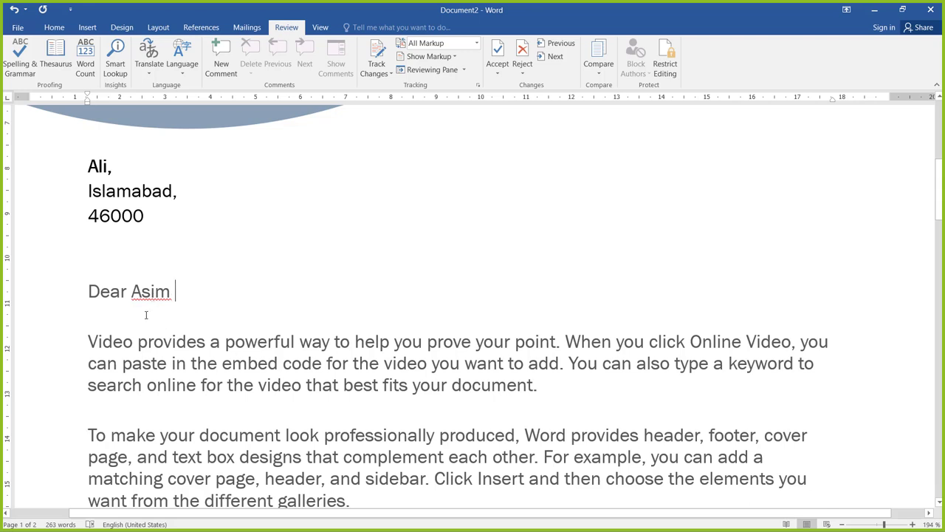
text(,)
Add the greeting's recipient name to the dictionary, then type and delete a test word after 'document.'
right_click(170, 300)
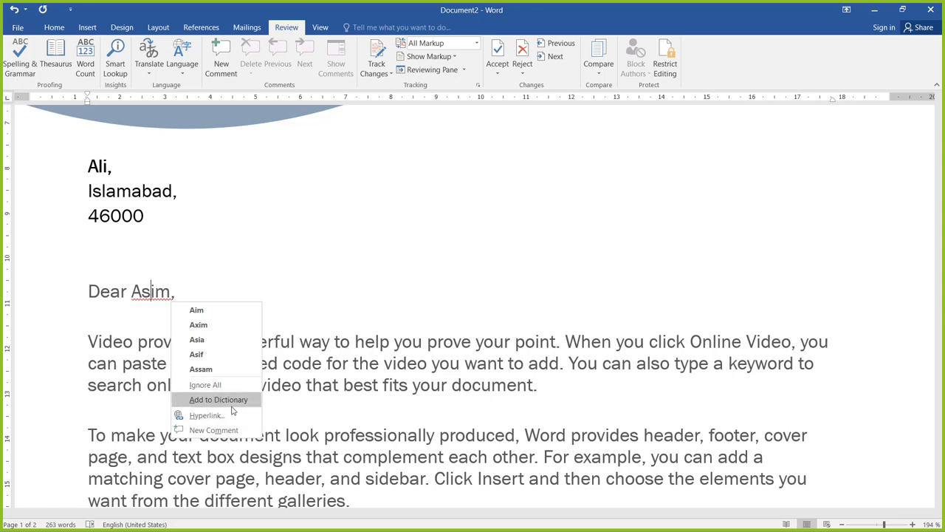
click(221, 400)
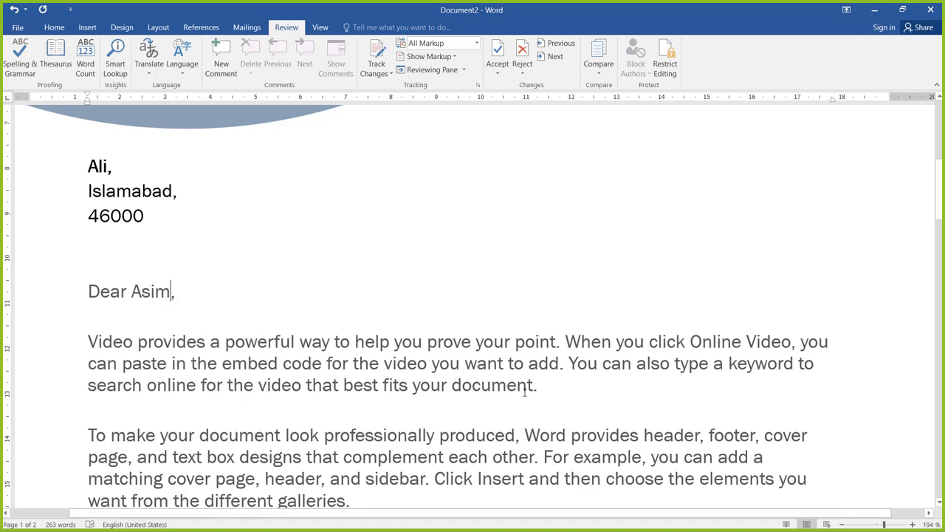
click(548, 387)
text(A)
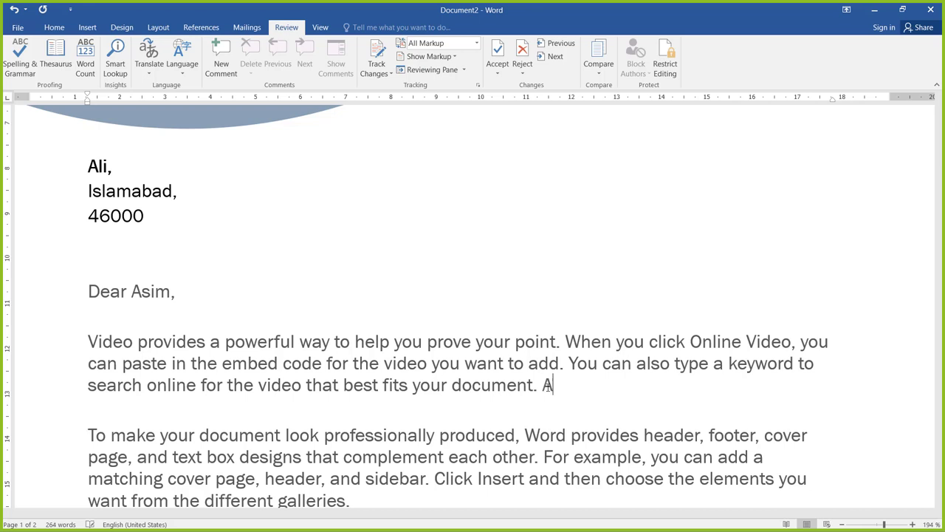
text(sim)
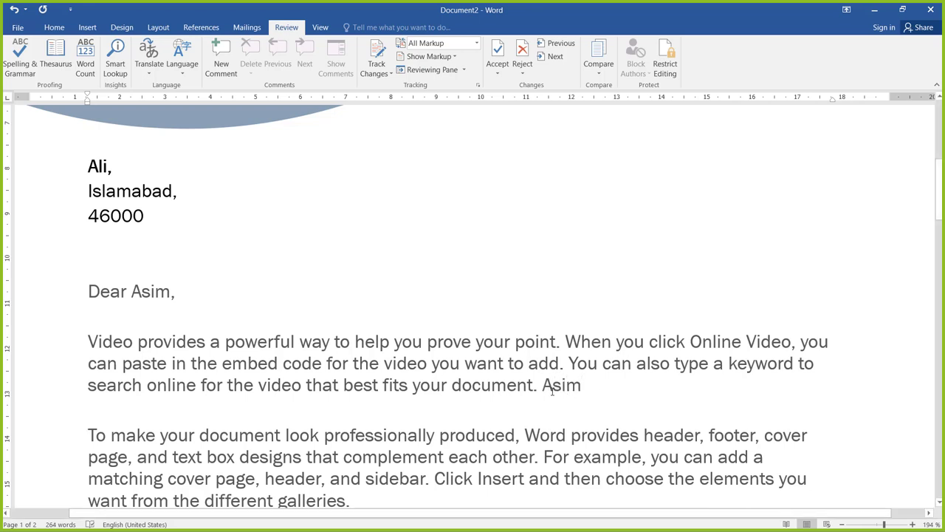
click(580, 392)
key(BackSpace)
key(BackSpace)
key(BackSpace)
key(BackSpace)
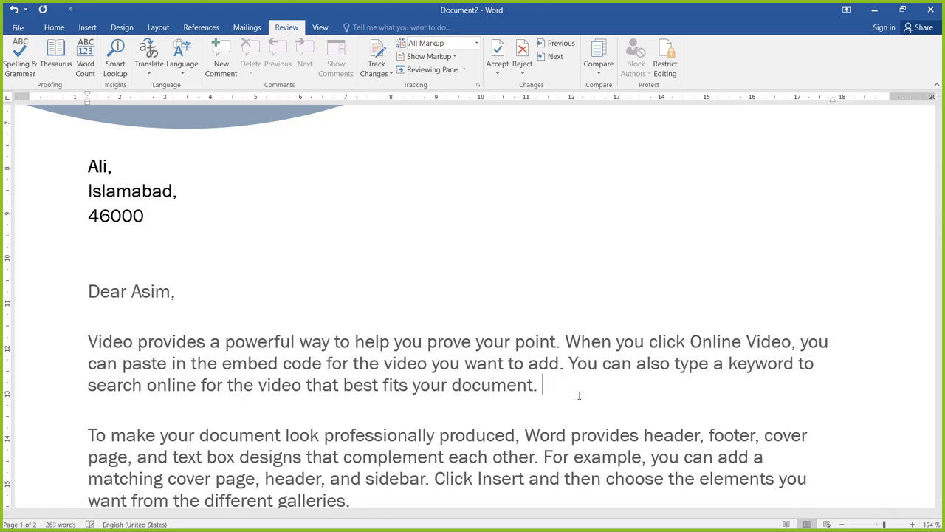
key(BackSpace)
Place the insertion point inside the word Video in the first paragraph
click(369, 362)
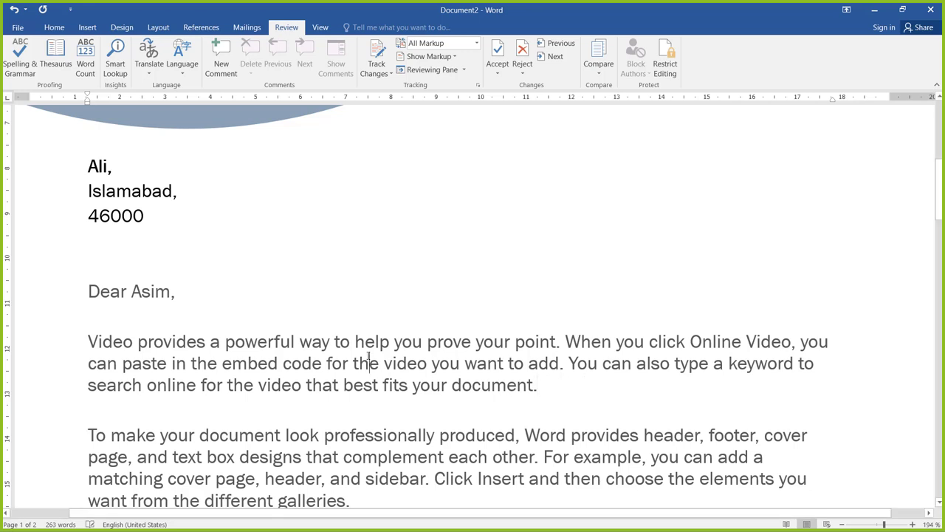
click(450, 401)
scroll(74, 122, down, 3)
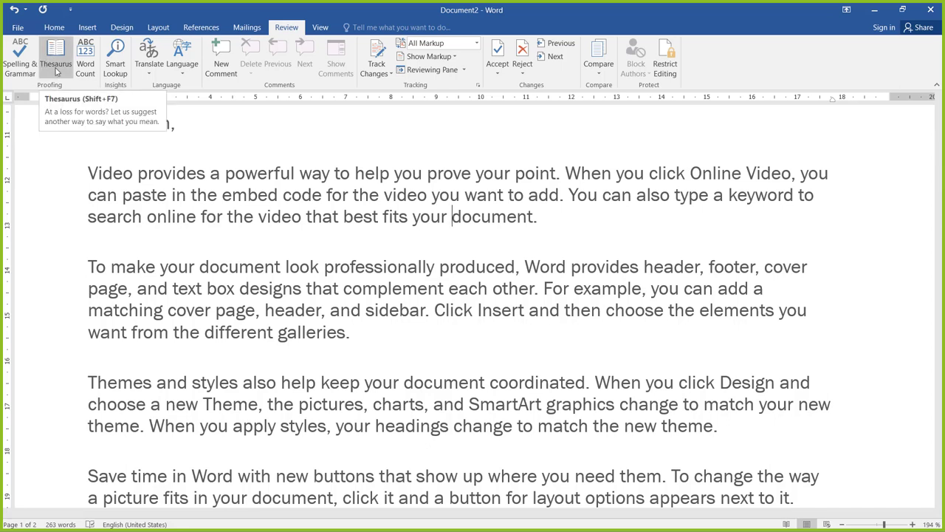
click(122, 176)
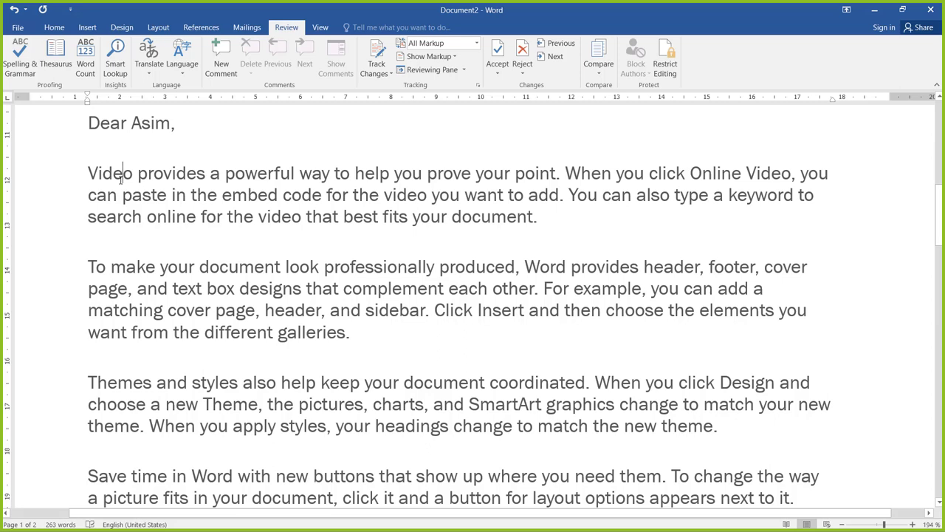
click(89, 177)
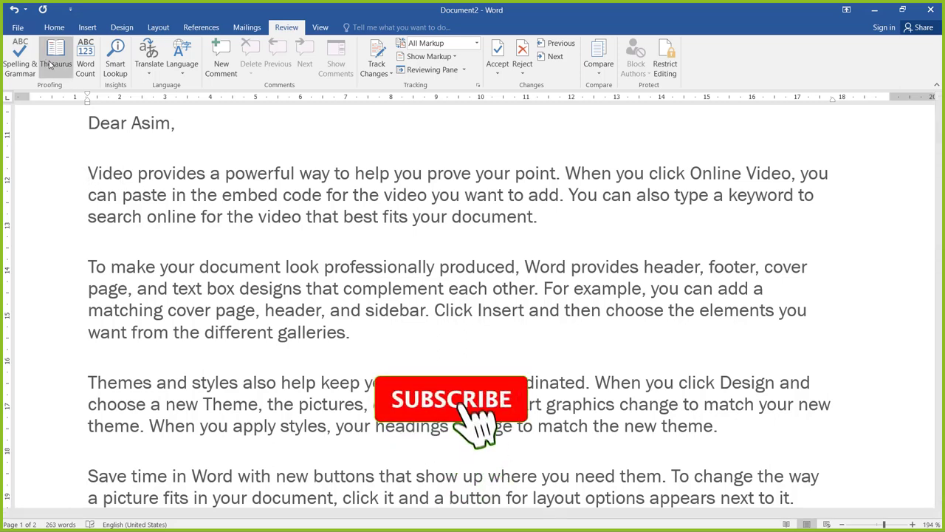
click(53, 65)
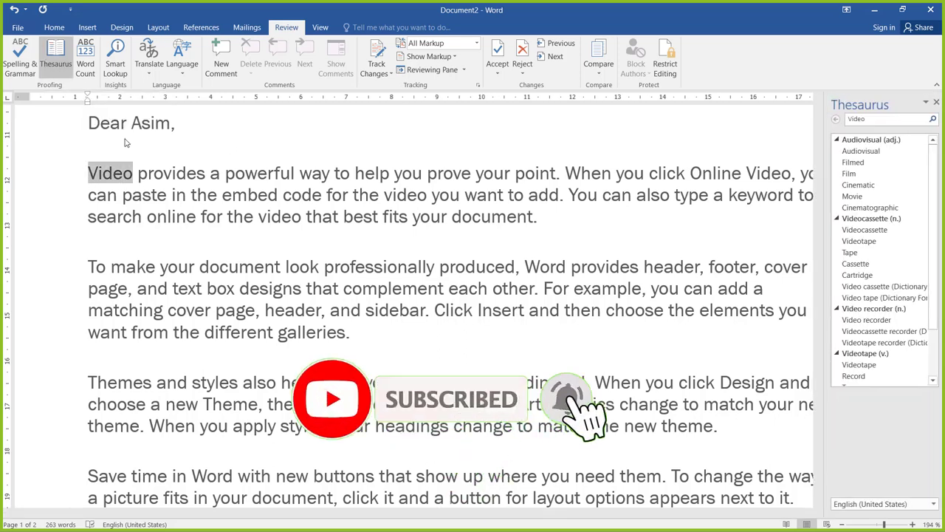
click(935, 104)
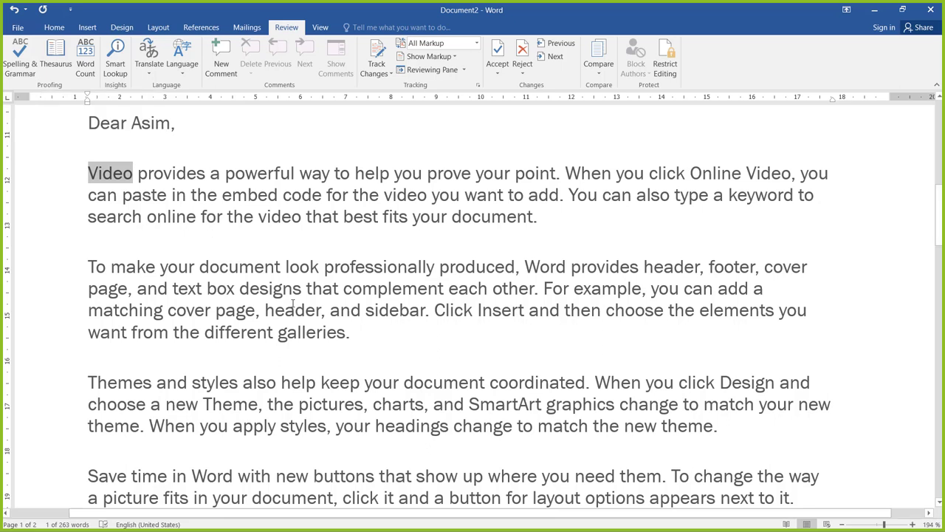
key(shift+F7)
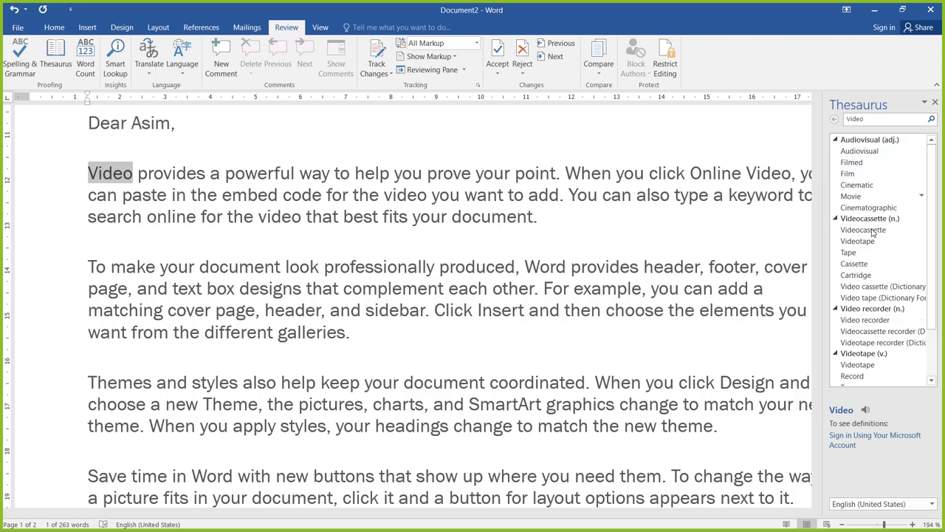
scroll(883, 284, down, 2)
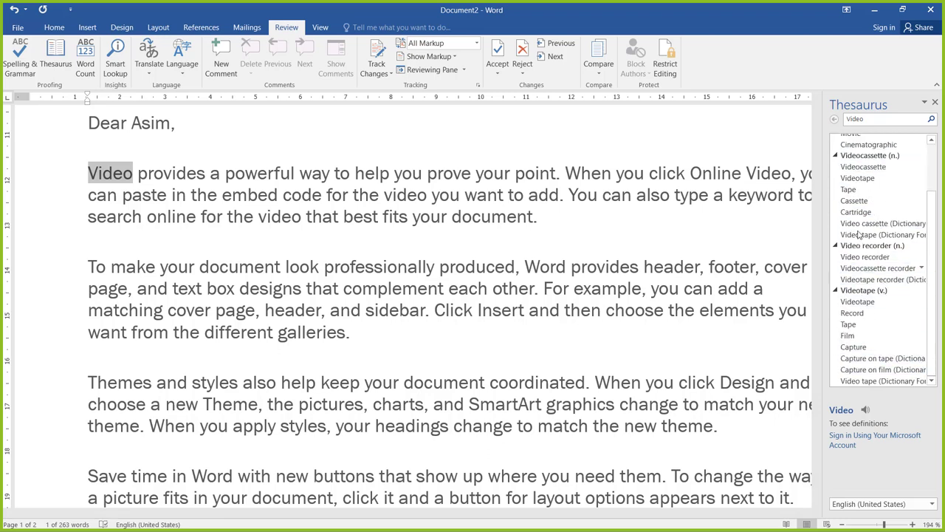
scroll(865, 229, up, 2)
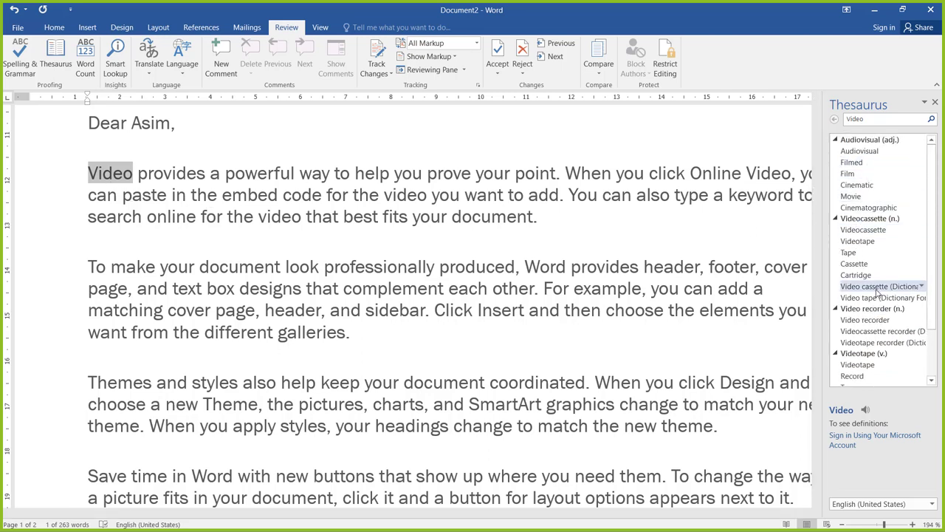
scroll(880, 327, down, 2)
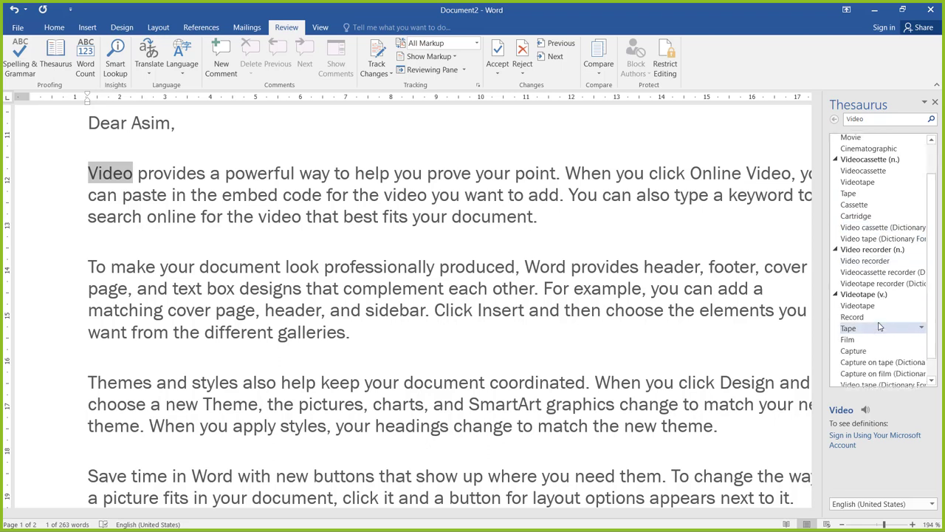
scroll(880, 327, down, 1)
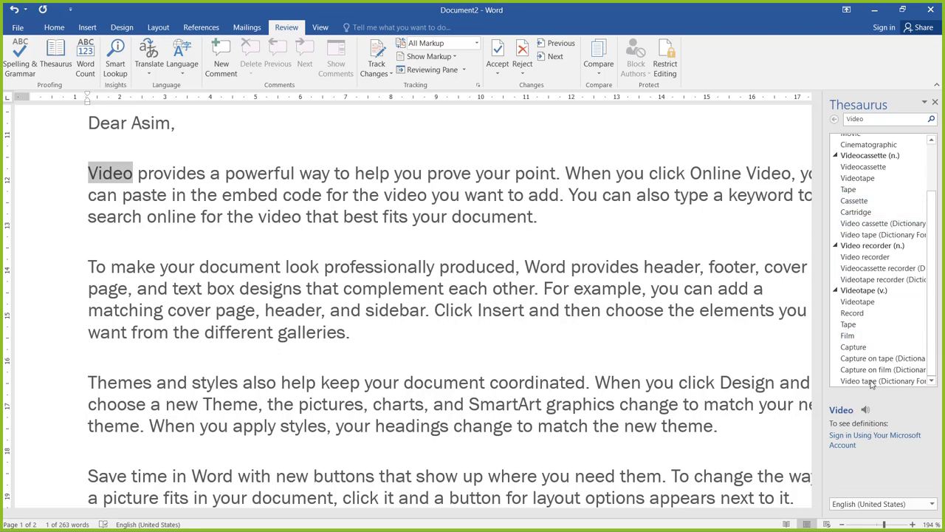
click(864, 167)
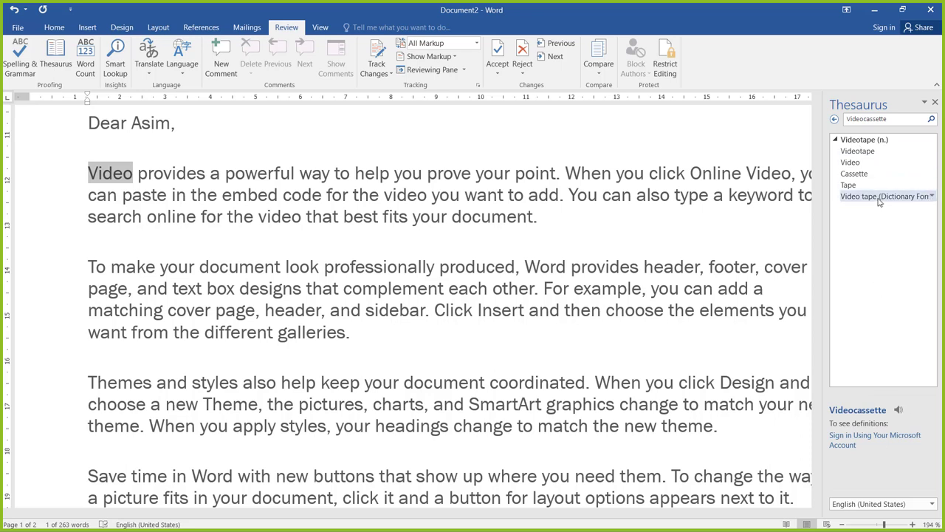
click(850, 162)
click(857, 241)
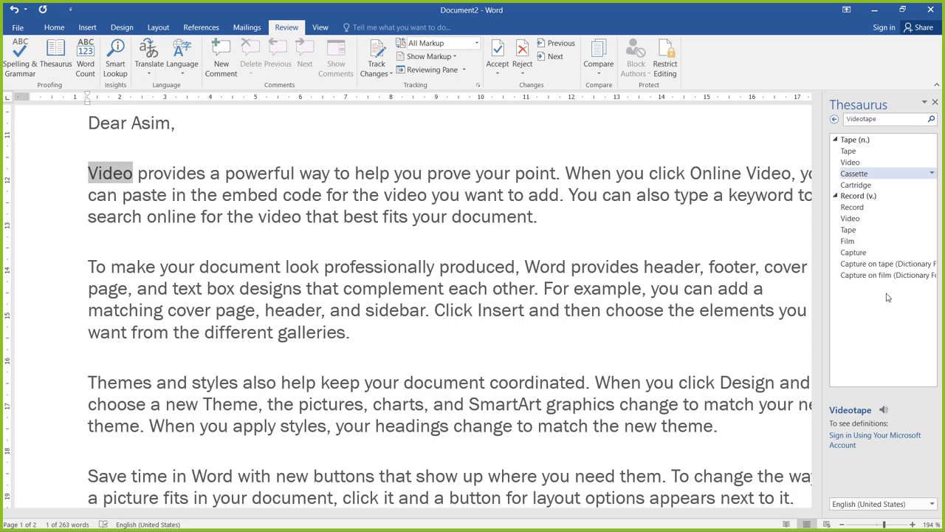
click(853, 253)
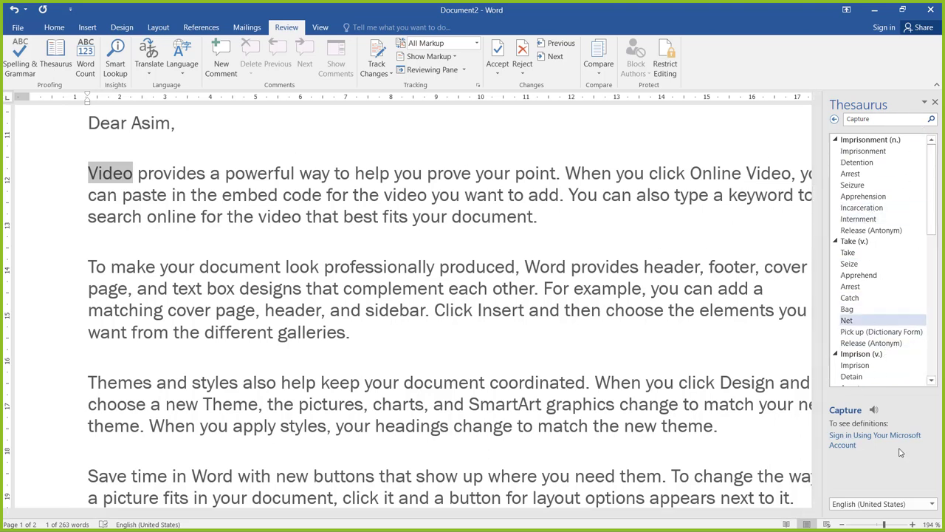
click(935, 104)
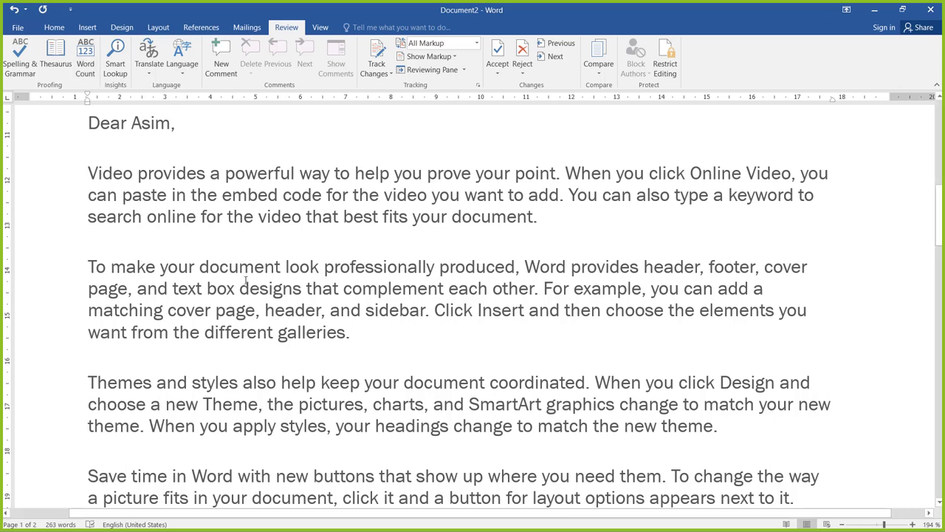
click(86, 66)
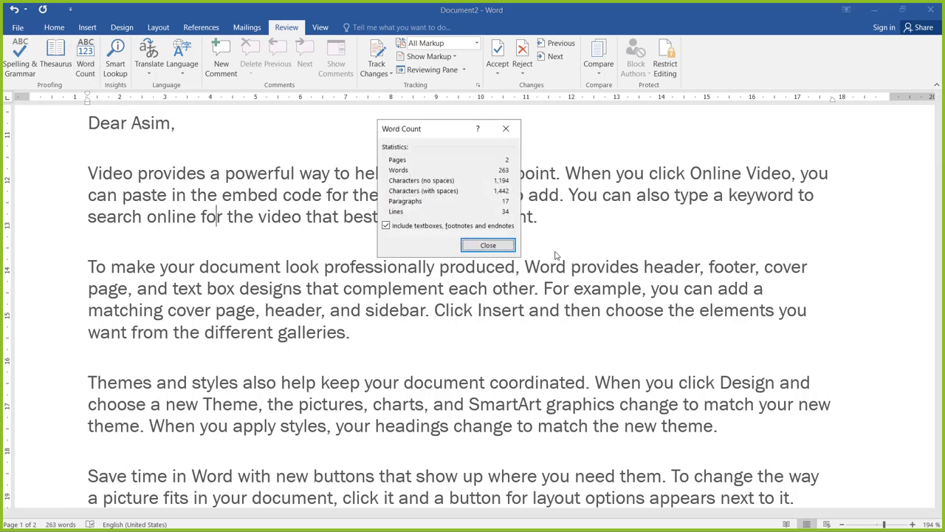
drag(435, 134, 596, 206)
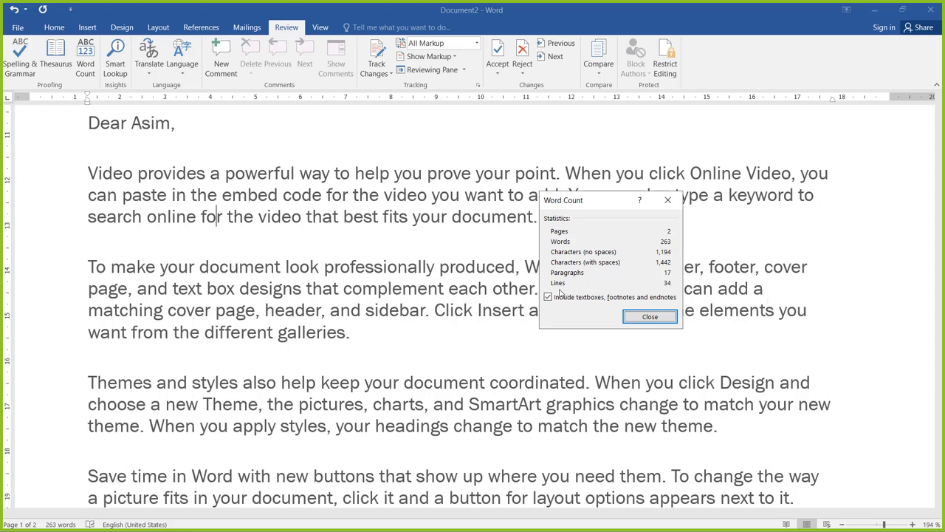
key(Escape)
click(656, 320)
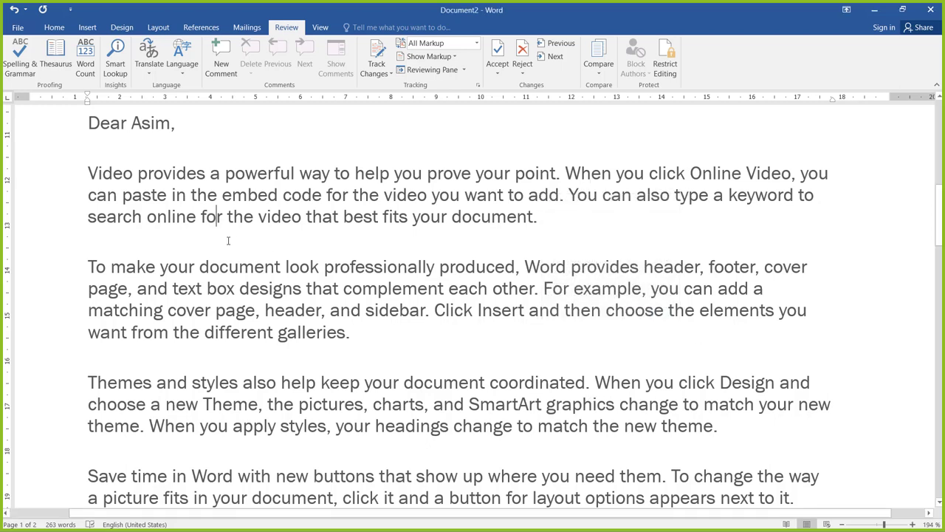
click(161, 224)
drag(88, 172, 541, 232)
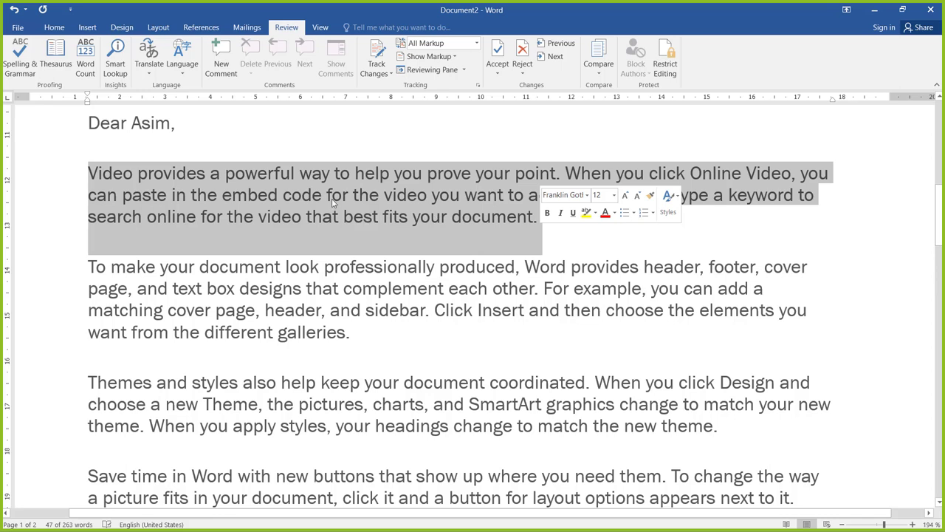
click(86, 70)
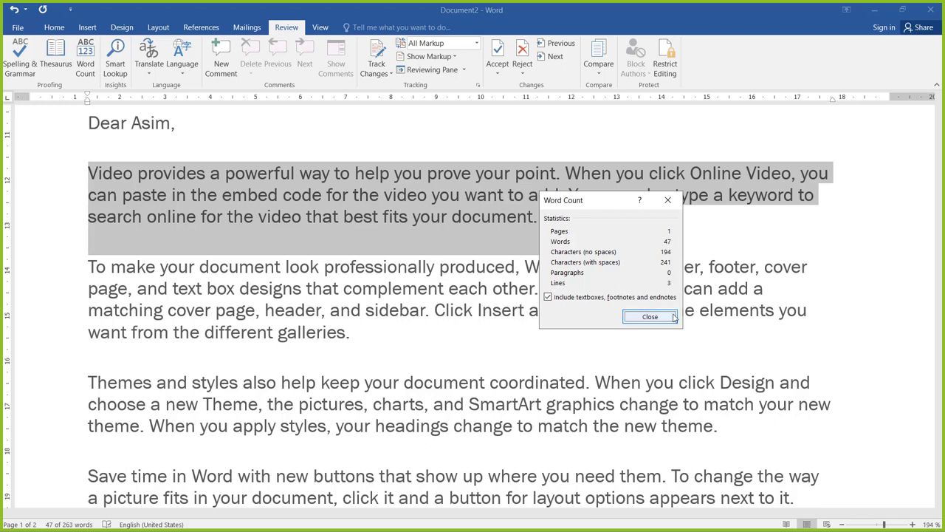
click(650, 316)
drag(362, 333, 85, 170)
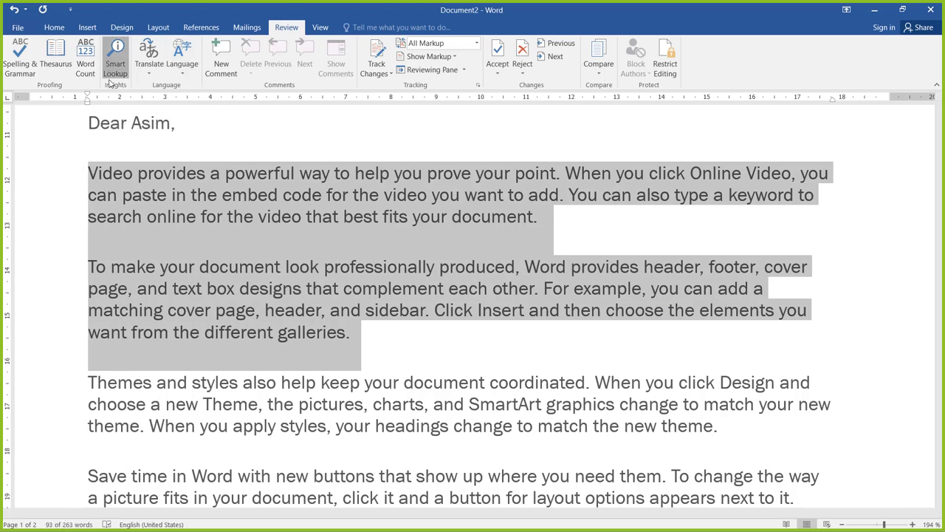
click(90, 68)
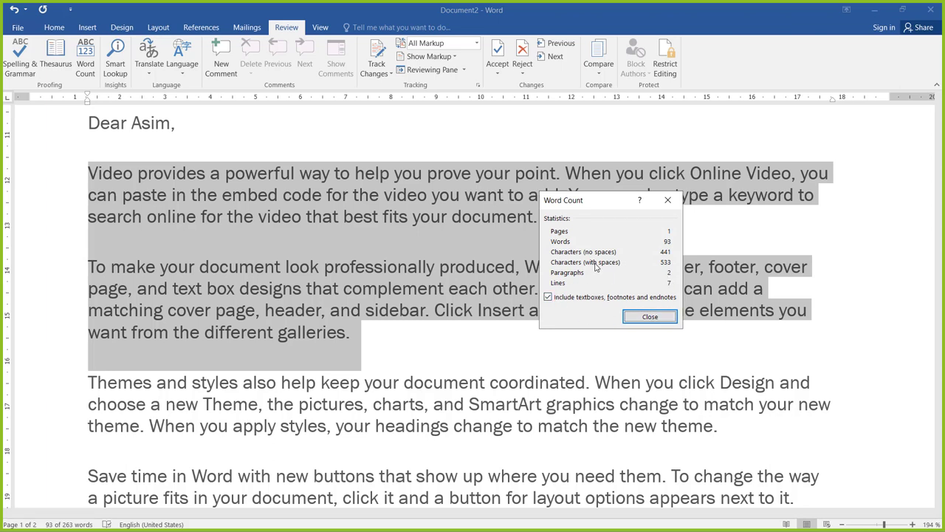
click(650, 316)
click(535, 382)
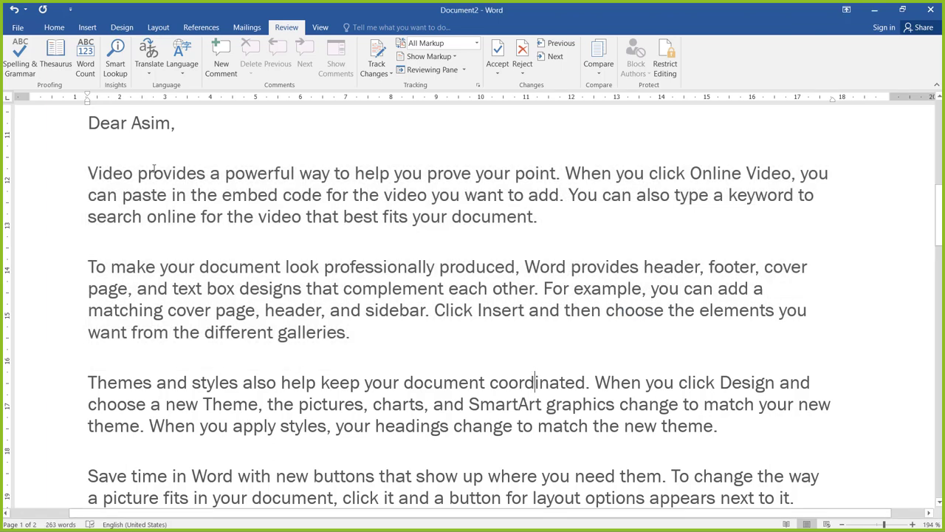
click(85, 63)
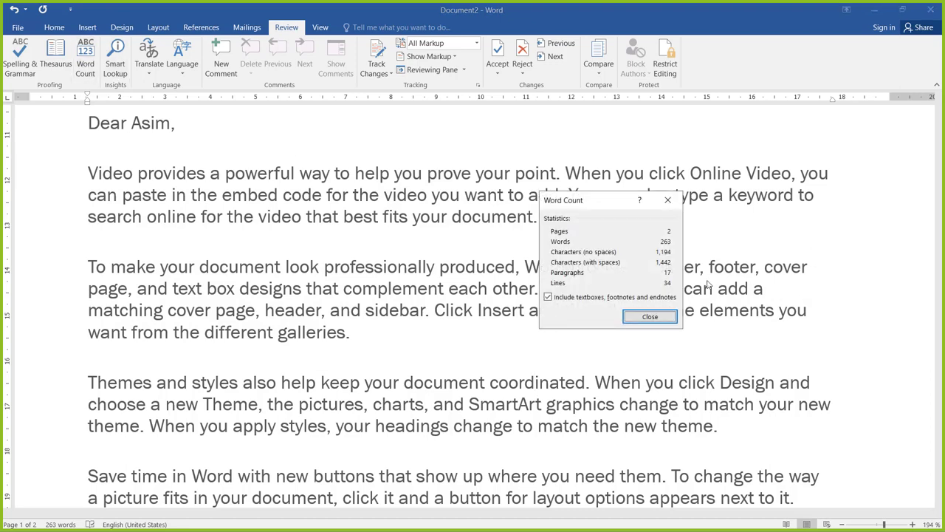
click(654, 317)
scroll(251, 355, down, 5)
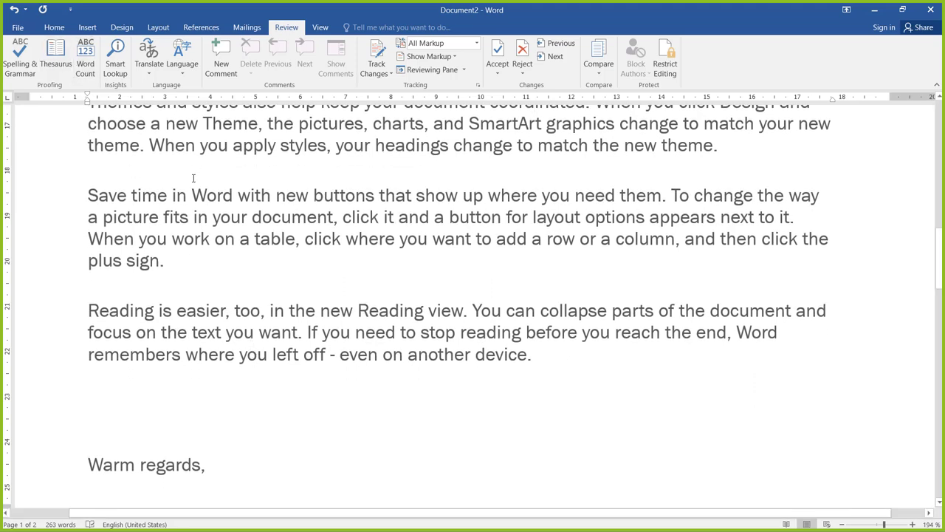
scroll(252, 271, up, 3)
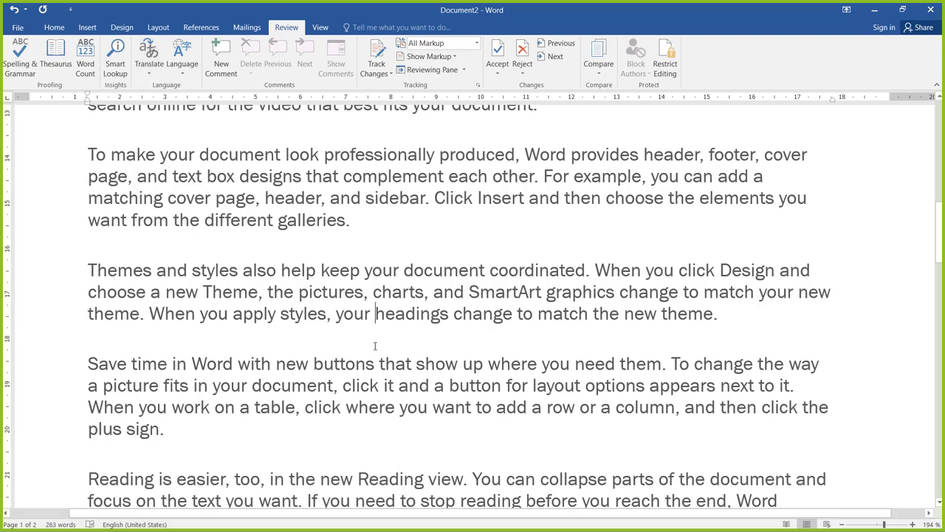
scroll(375, 346, up, 3)
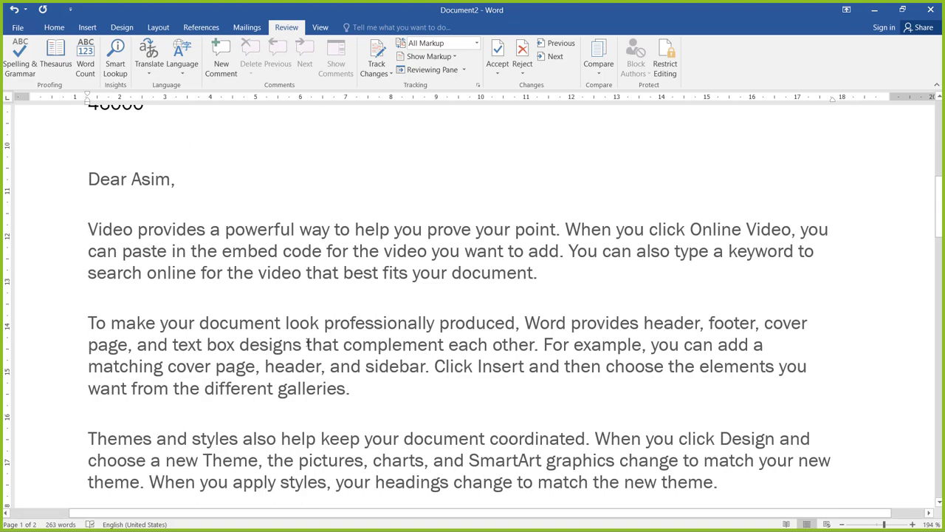
Send the whole letter for English-to-Urdu translation, ticking Don't show again and confirming
scroll(310, 348, down, 5)
scroll(318, 351, down, 6)
scroll(319, 352, up, 3)
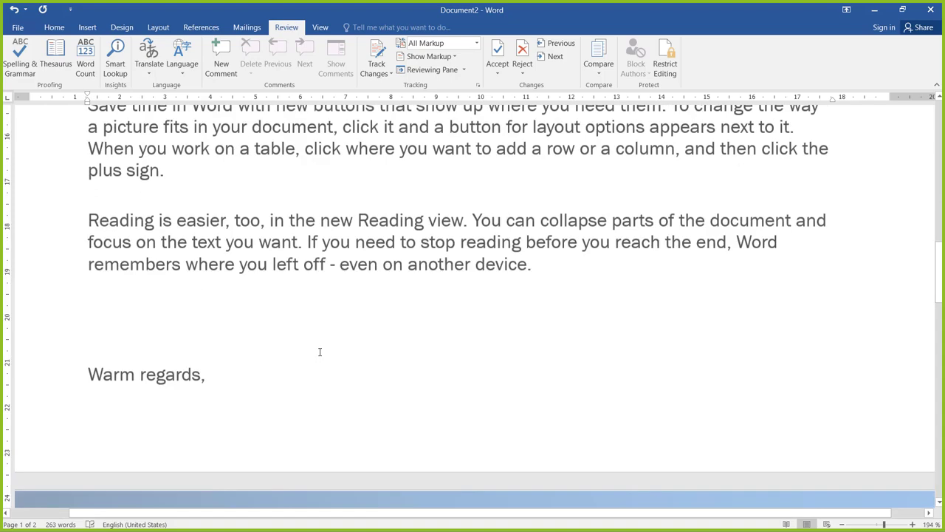
scroll(320, 351, up, 10)
scroll(320, 352, up, 5)
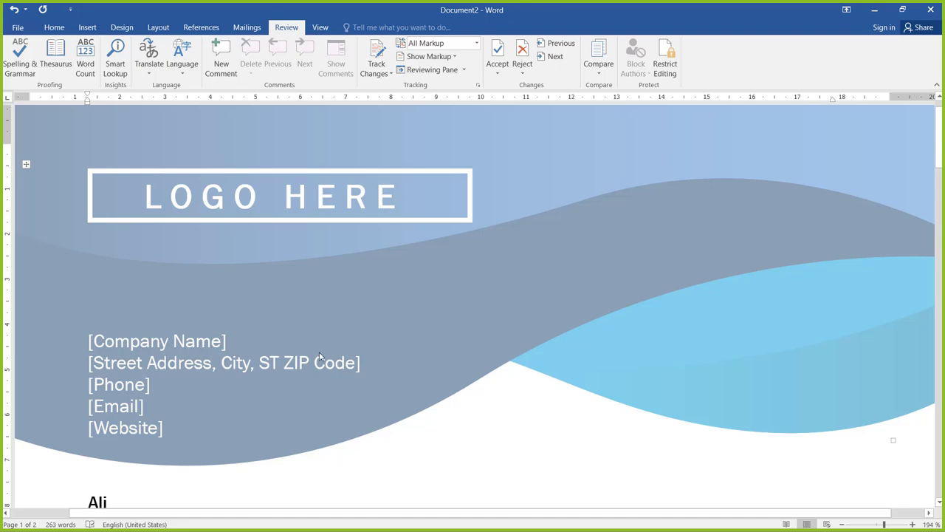
scroll(322, 364, down, 6)
scroll(373, 348, down, 4)
scroll(209, 252, up, 1)
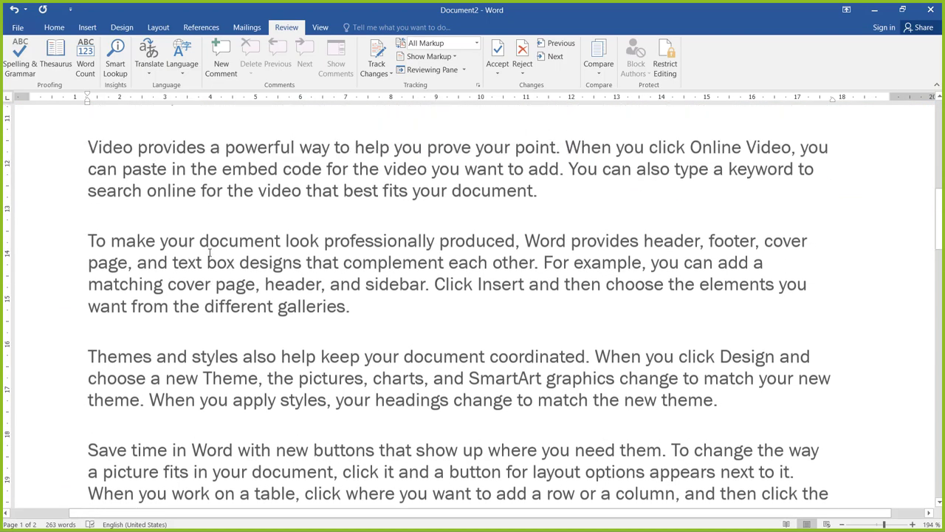
click(148, 65)
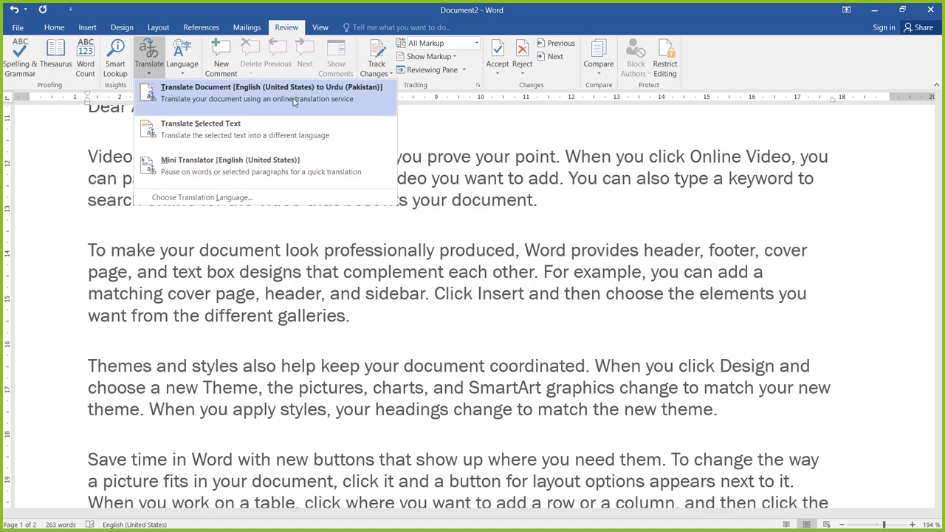
click(268, 102)
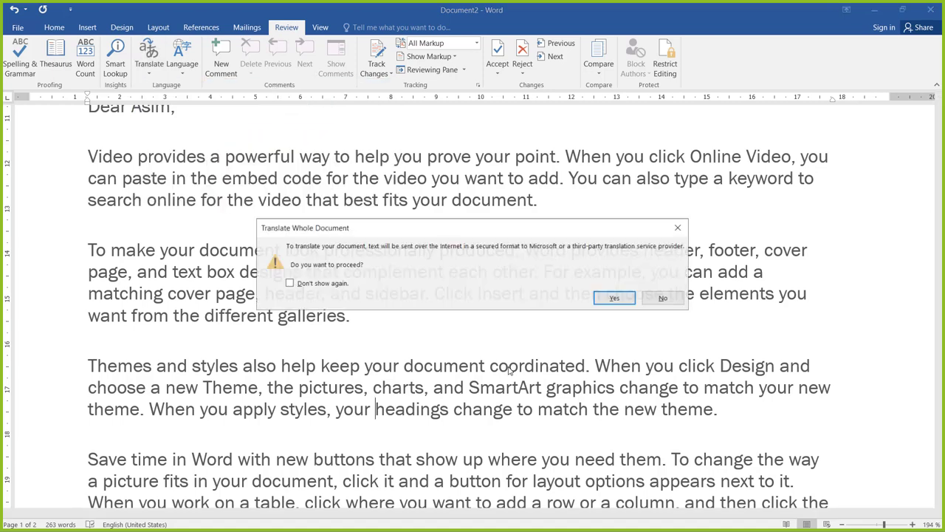
click(629, 300)
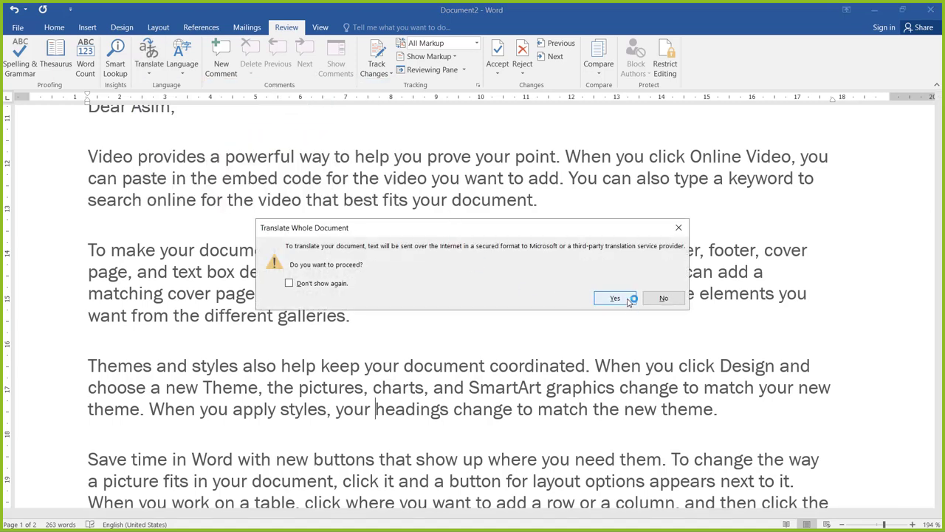
click(307, 282)
click(611, 299)
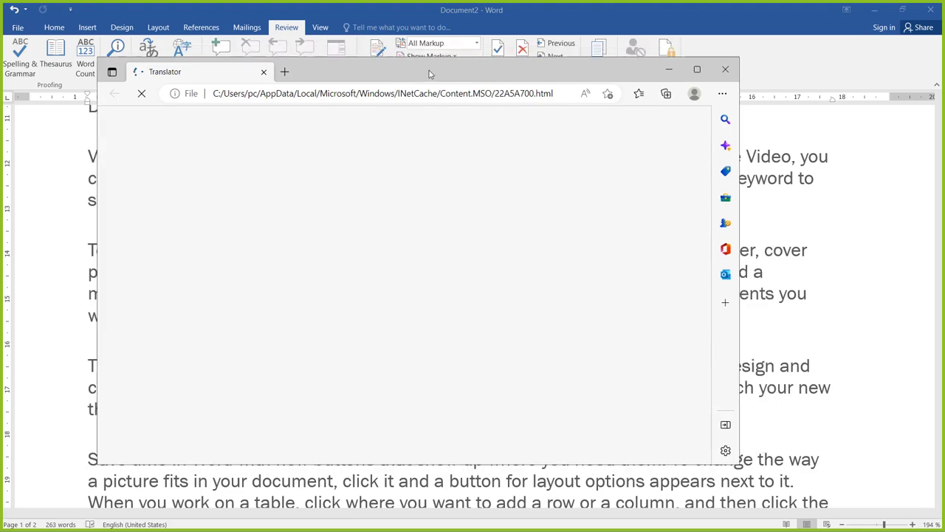
Select the entire Urdu translation in the Web Translator, then close the translator window
drag(470, 59, 433, 71)
drag(364, 80, 438, 68)
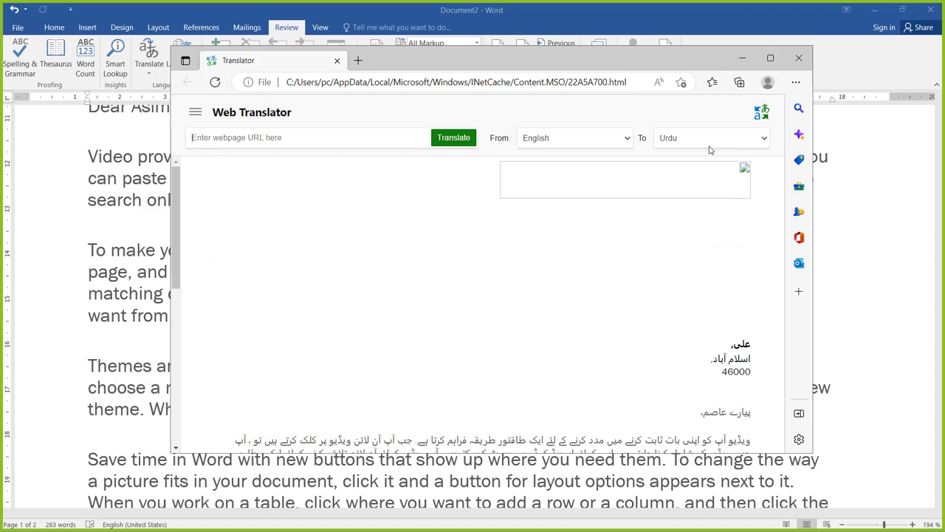
scroll(779, 320, down, 2)
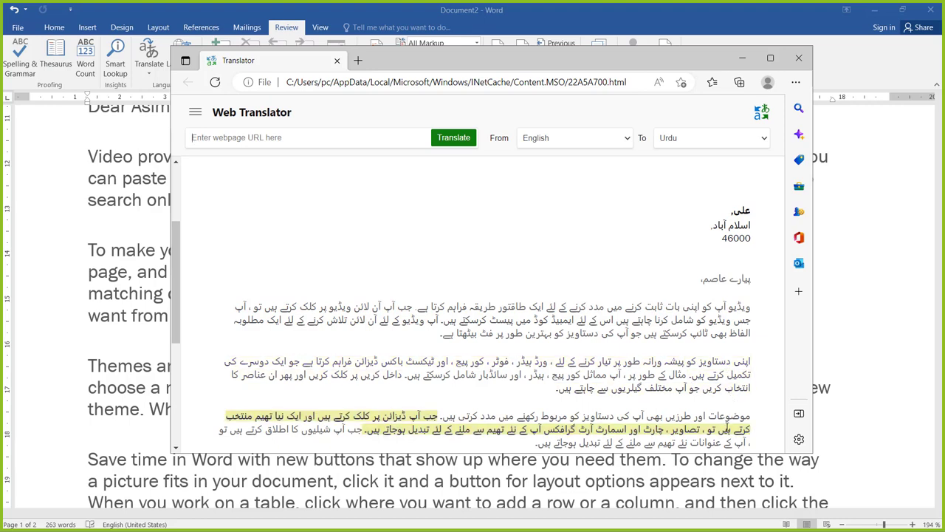
scroll(726, 428, down, 2)
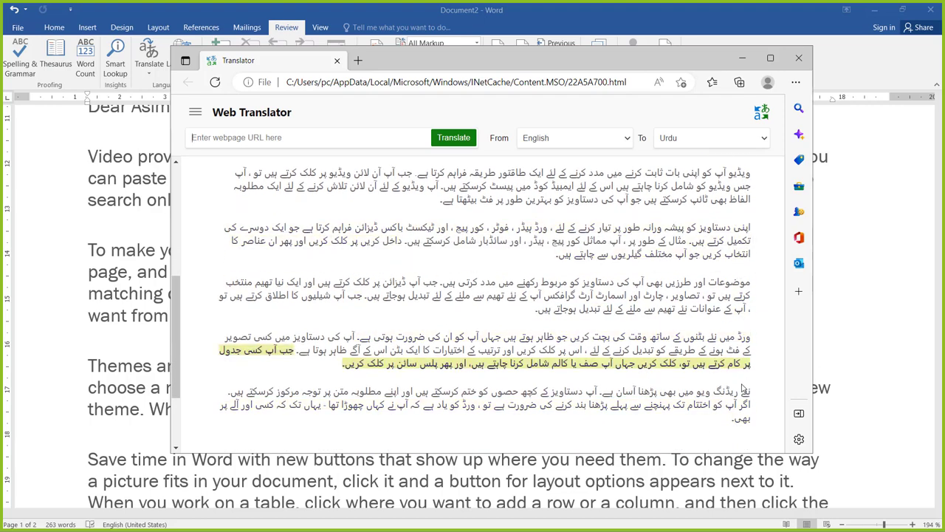
scroll(735, 421, down, 2)
scroll(723, 412, up, 3)
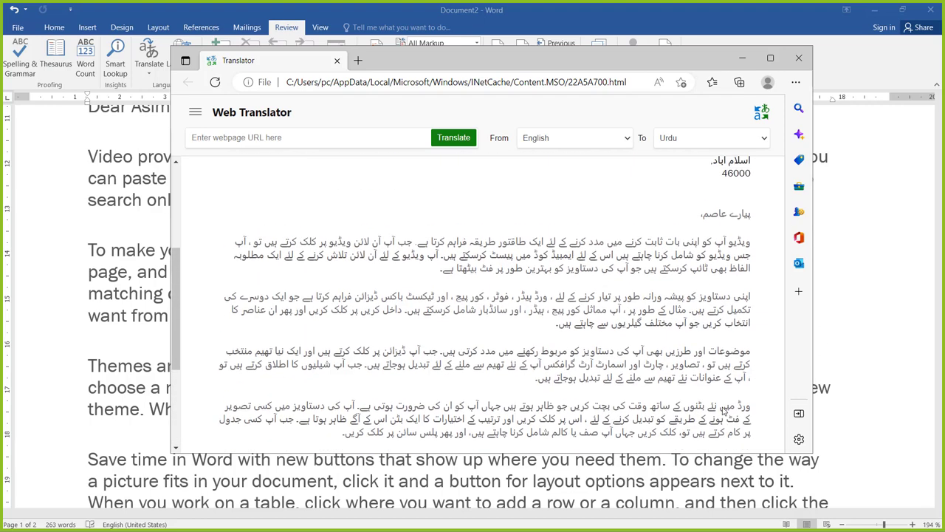
scroll(726, 411, up, 2)
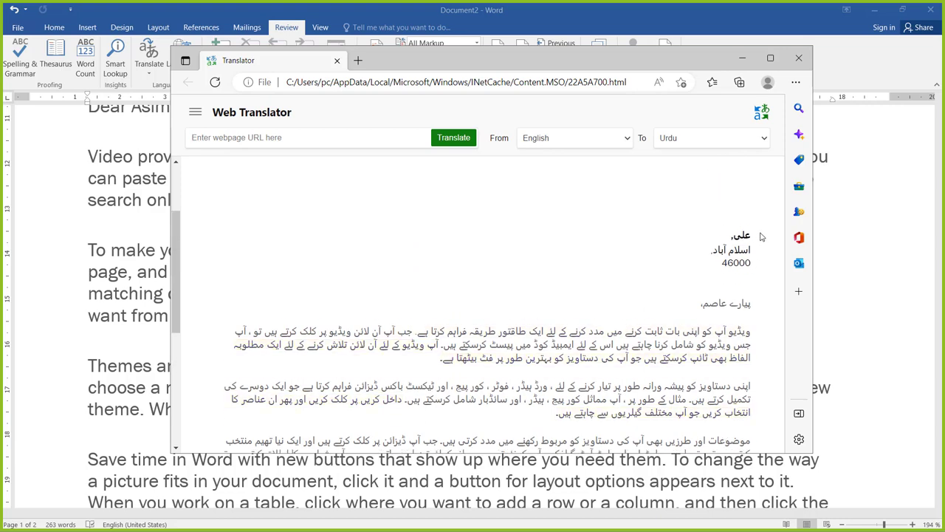
mouse_move(762, 237)
mouse_down()
mouse_move(735, 415)
mouse_move(690, 440)
mouse_up()
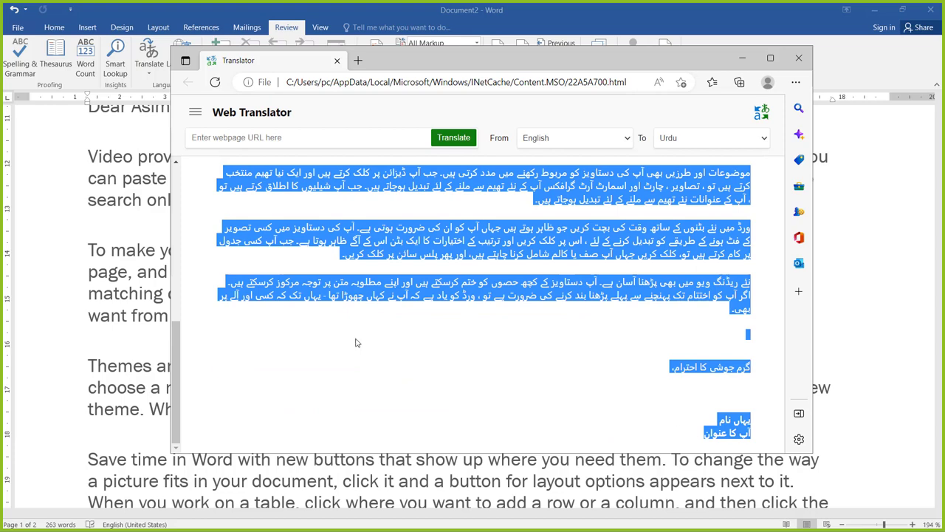
key(ctrl+w)
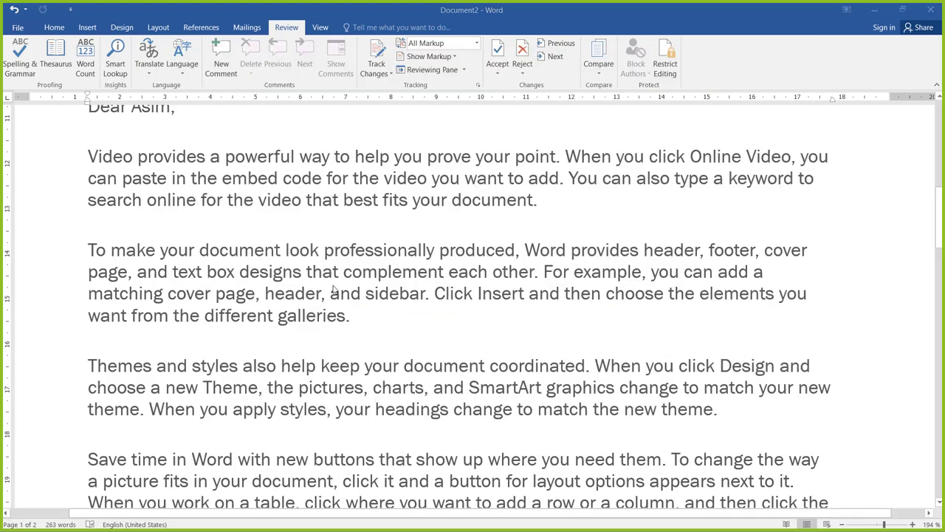
Create a new blank document and paste the Urdu translation into it
key(ctrl+n)
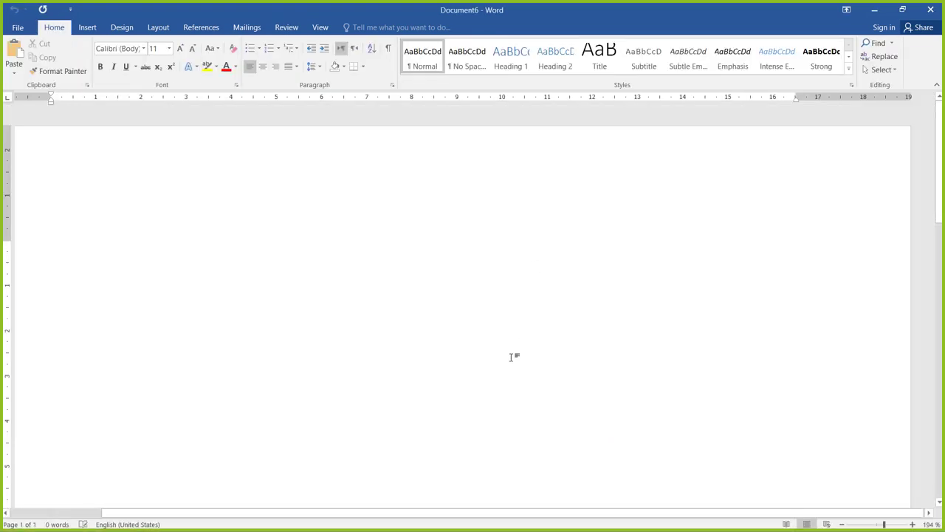
key(ctrl+v)
scroll(751, 387, up, 5)
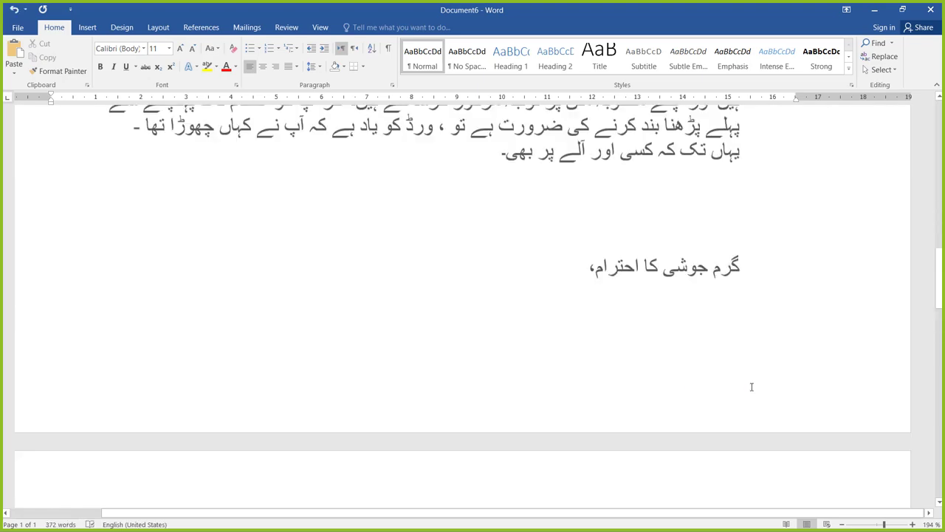
scroll(752, 386, up, 5)
scroll(751, 386, up, 3)
ctrl+scroll(699, 330, down, 2)
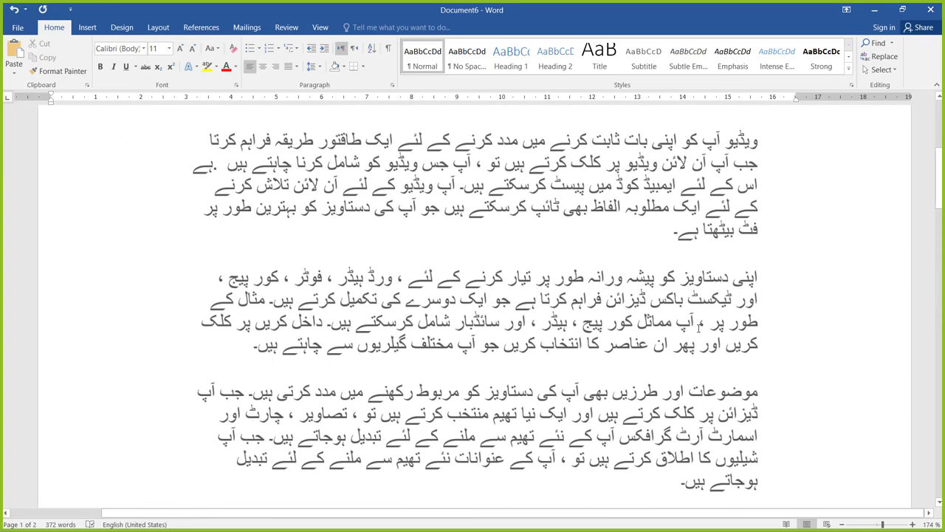
scroll(742, 319, up, 3)
scroll(760, 406, down, 2)
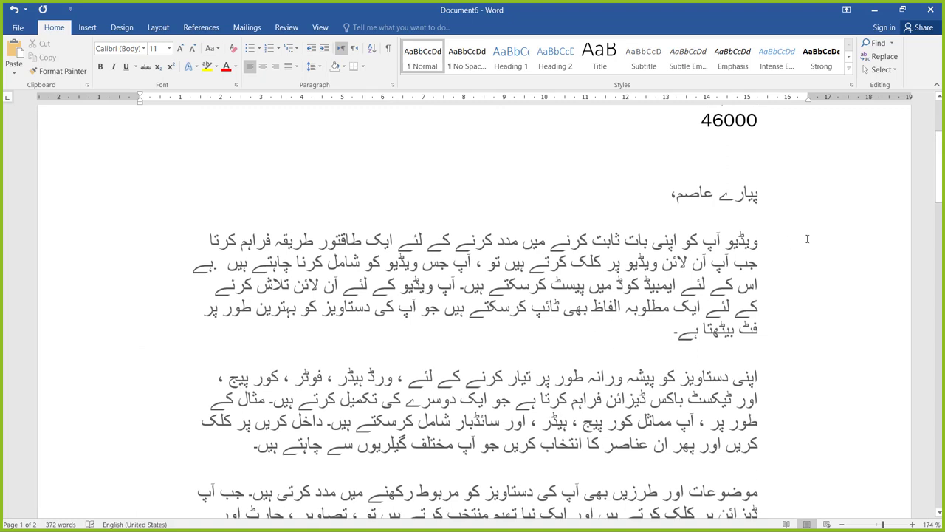
Select the first Urdu paragraph and bring up the Review tab's Translate choices
triple_click(755, 262)
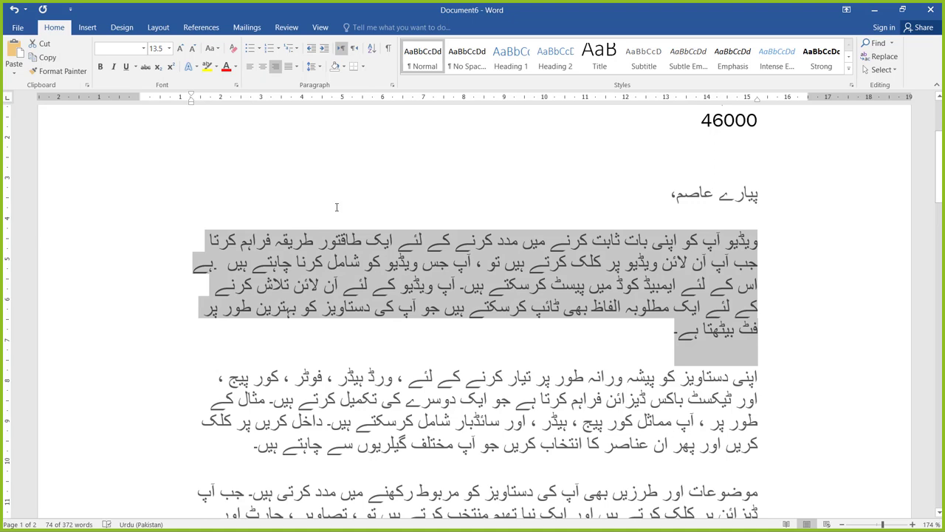
click(287, 27)
click(149, 59)
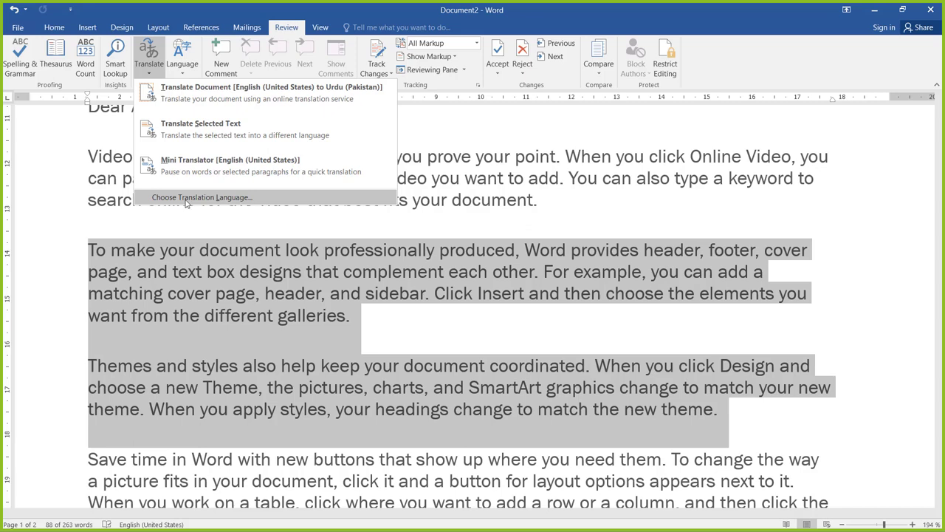
Set the translation language to Hindi and translate the whole document
click(241, 200)
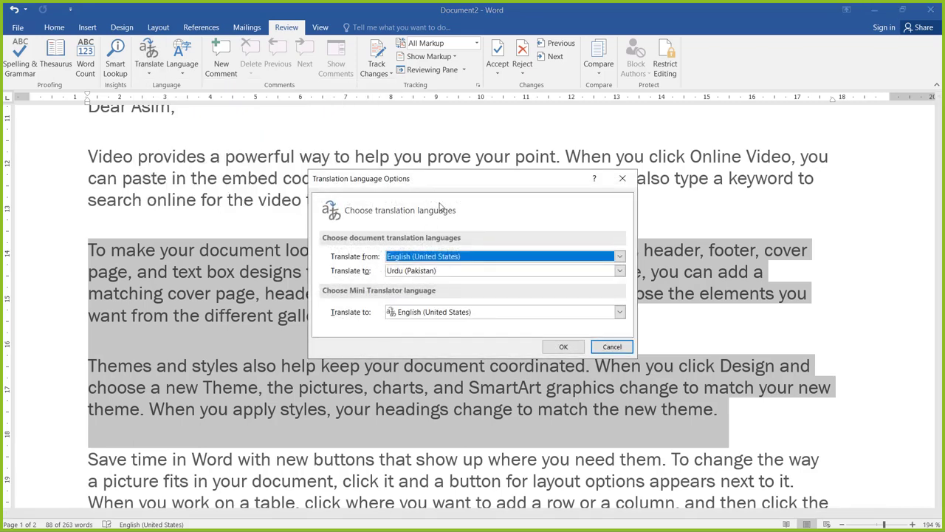
click(410, 273)
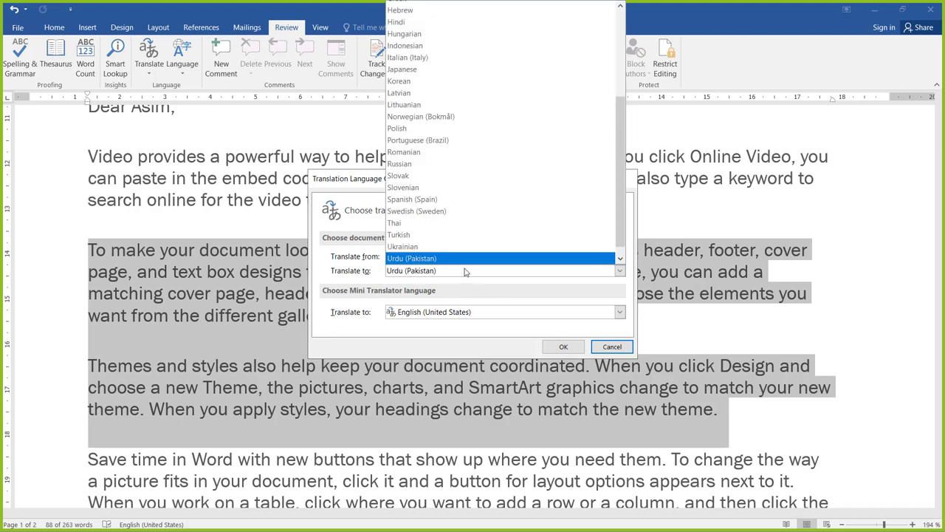
scroll(421, 209, down, 1)
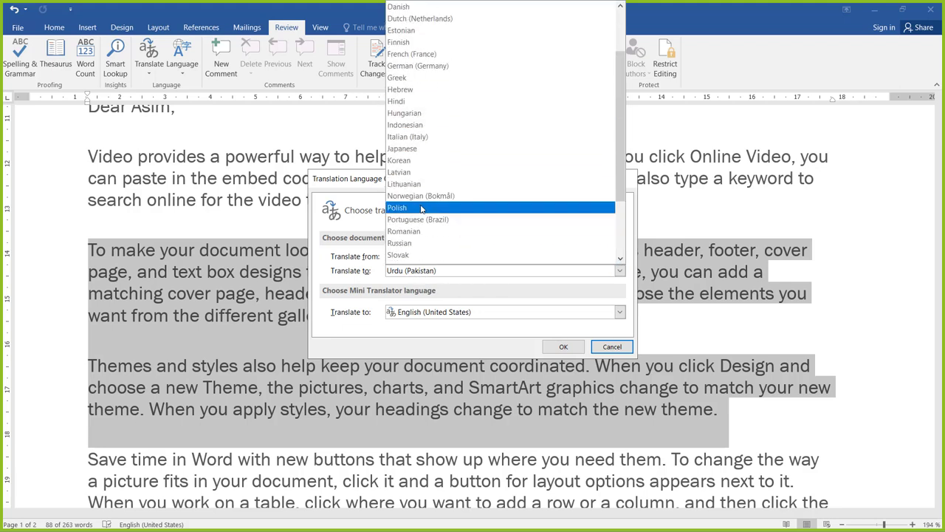
click(413, 120)
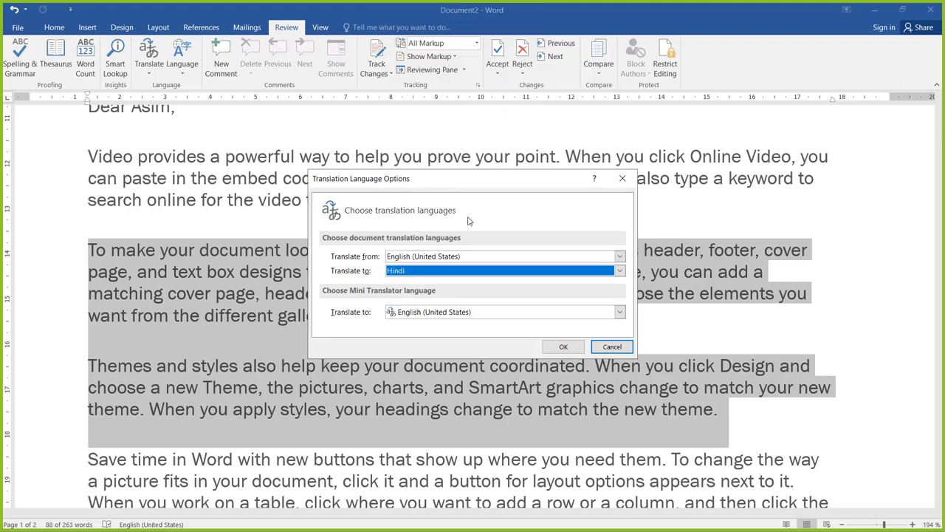
click(569, 345)
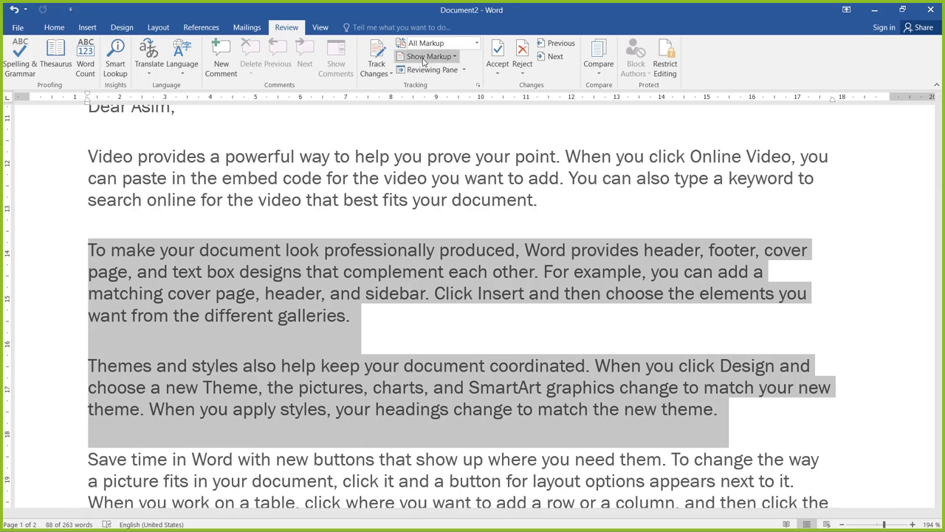
click(154, 77)
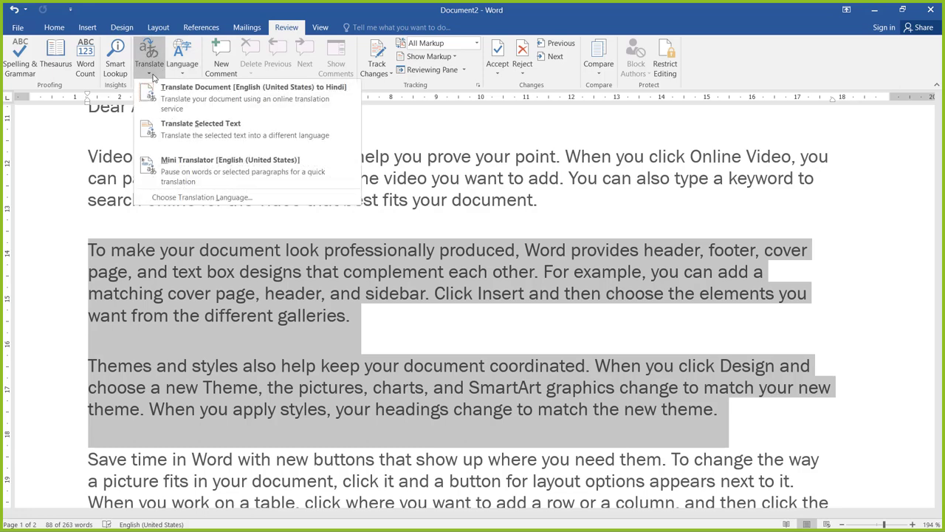
click(198, 106)
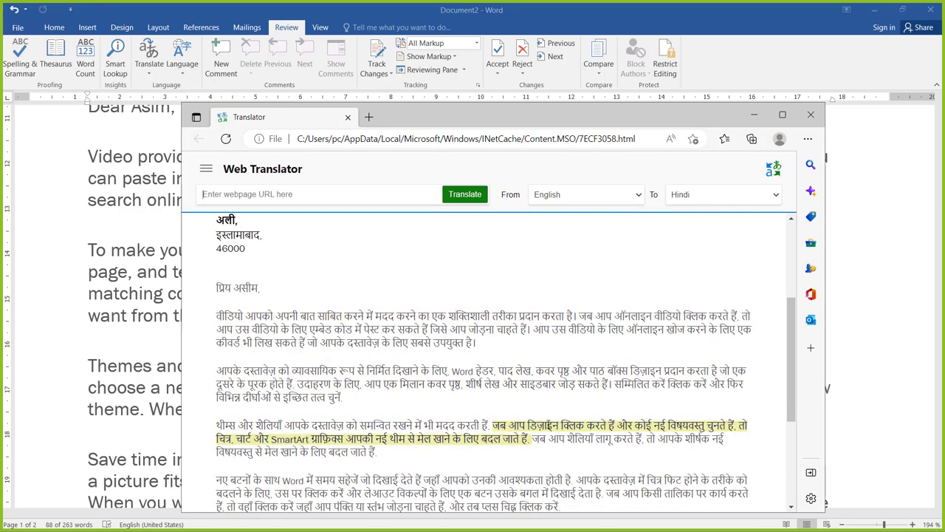
Look through the Hindi-translated letter, then close the Web Translator window
scroll(313, 359, down, 3)
scroll(313, 358, up, 2)
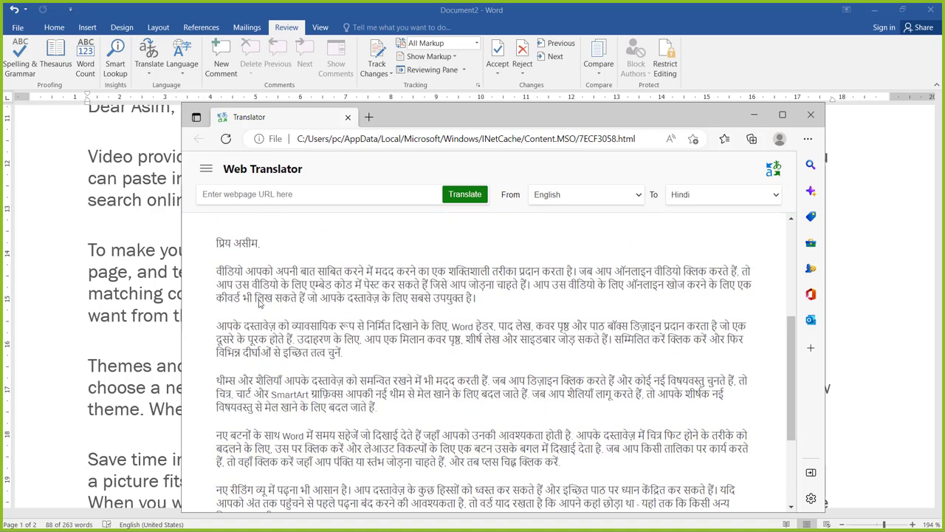
scroll(601, 495, down, 3)
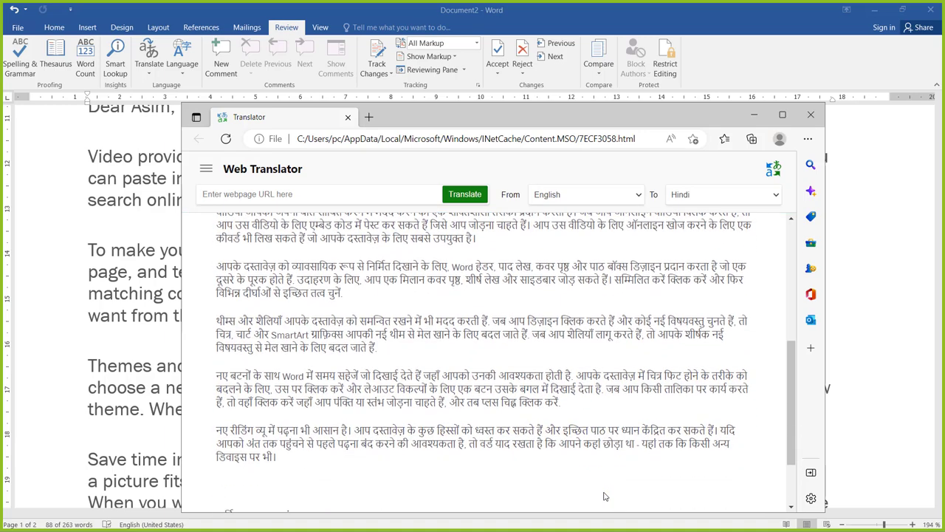
scroll(428, 414, up, 4)
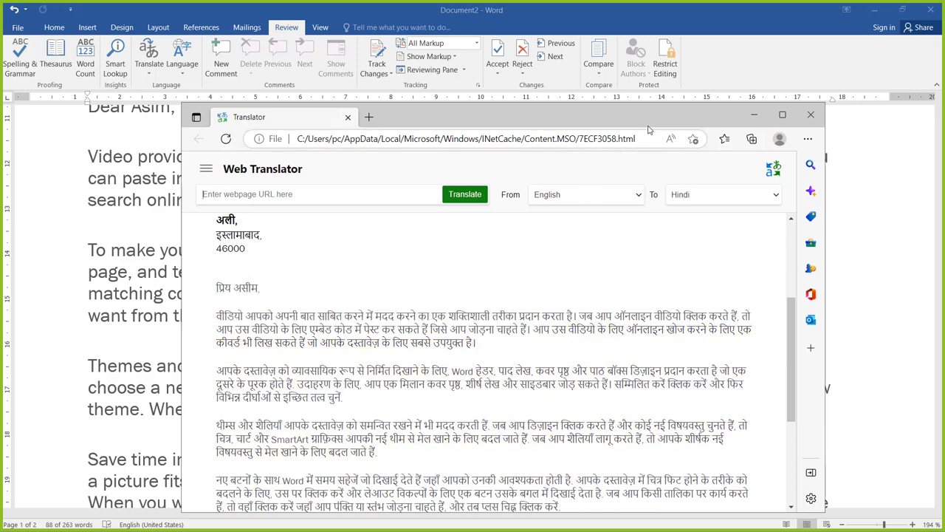
drag(650, 119, 605, 80)
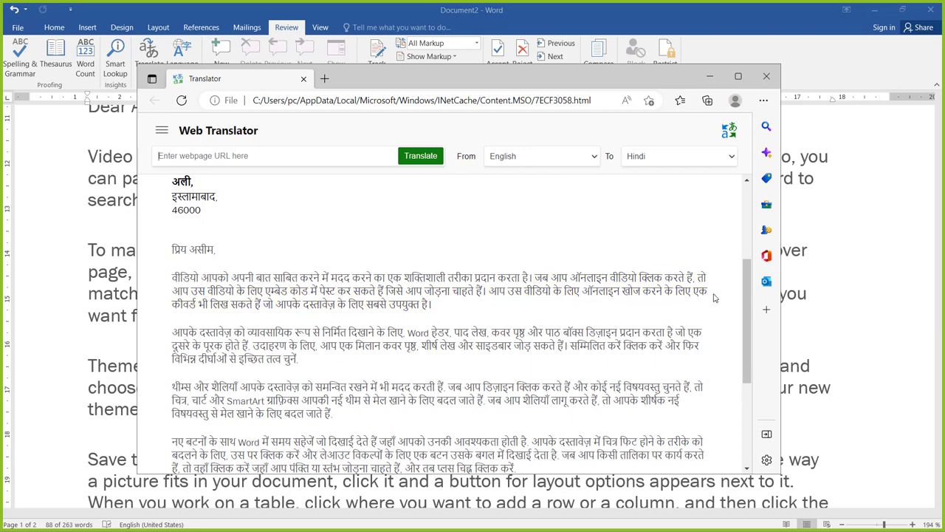
click(766, 76)
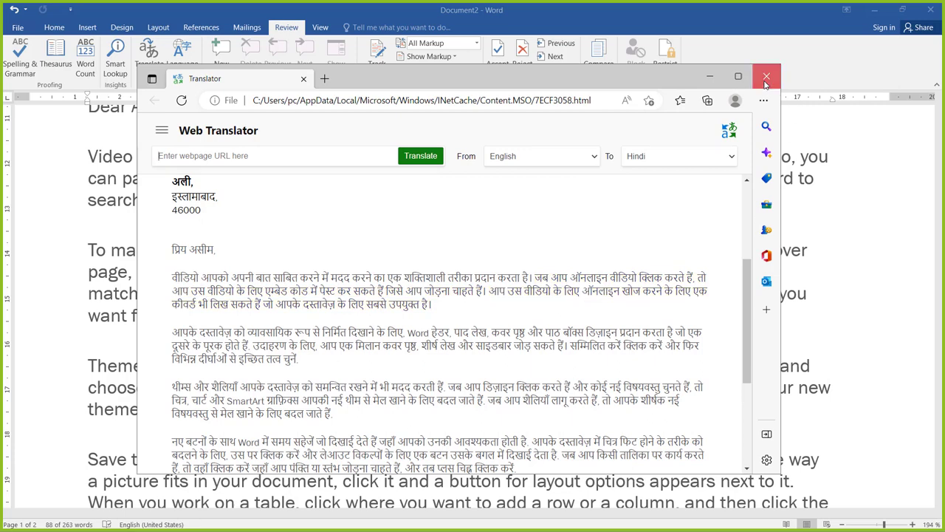
Comment 'Film' on the word Video, then revisit that comment with Previous
click(259, 200)
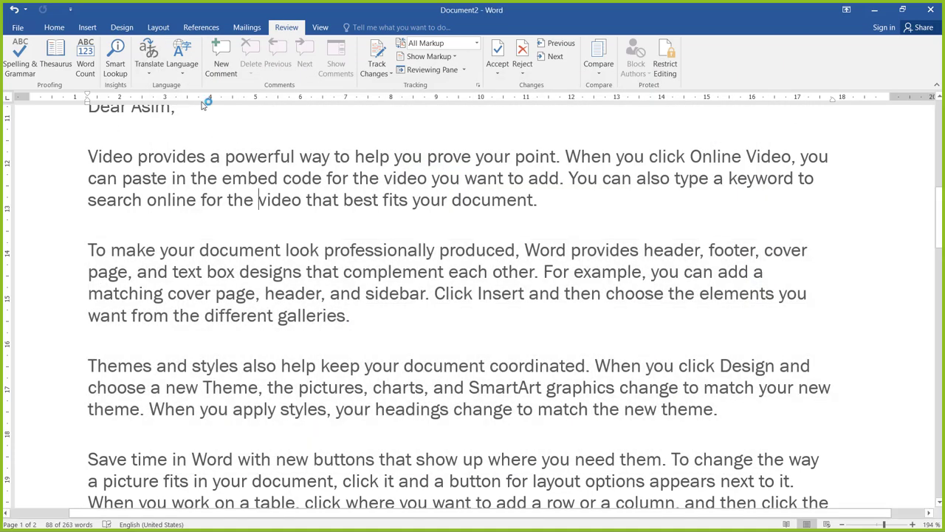
click(182, 78)
click(251, 176)
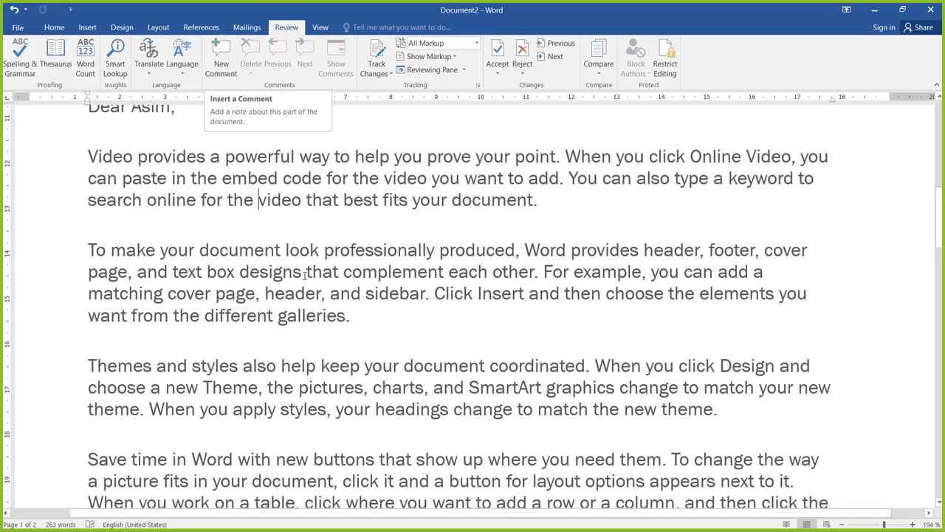
click(121, 163)
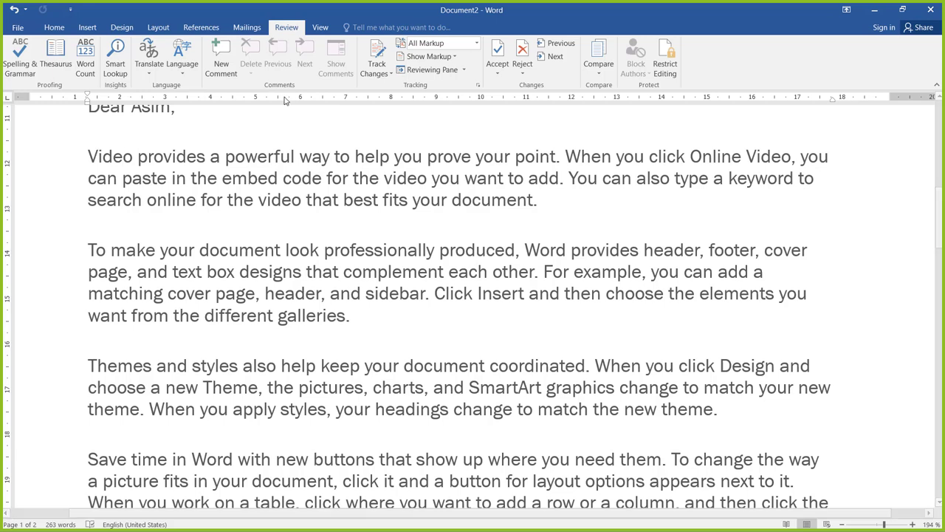
click(221, 63)
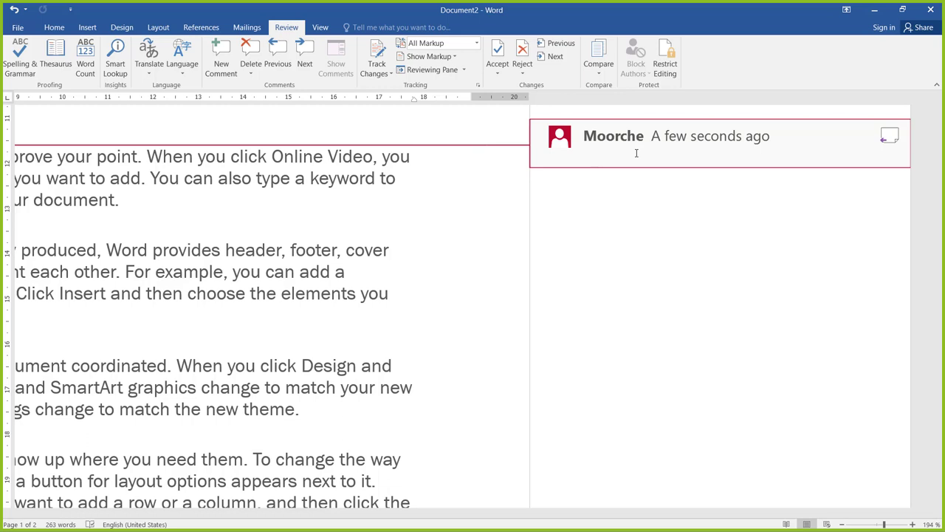
text(Film)
click(265, 296)
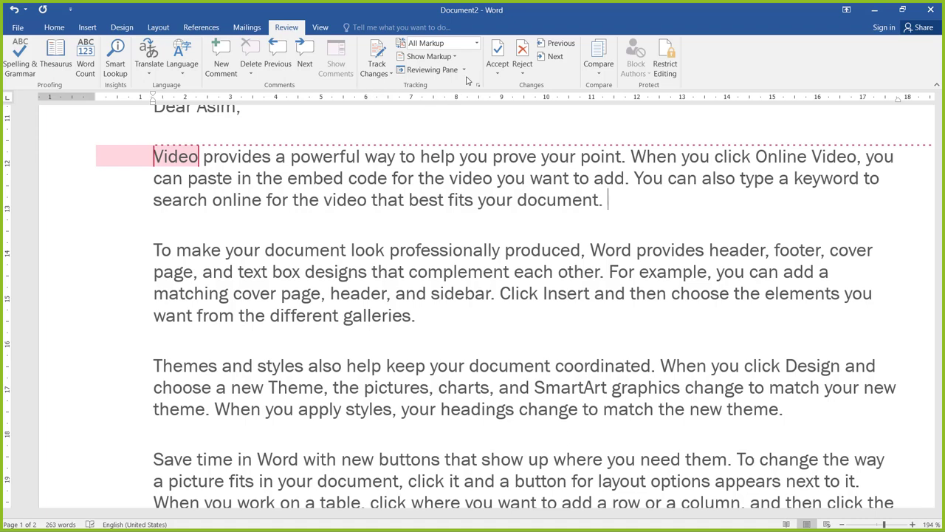
click(279, 70)
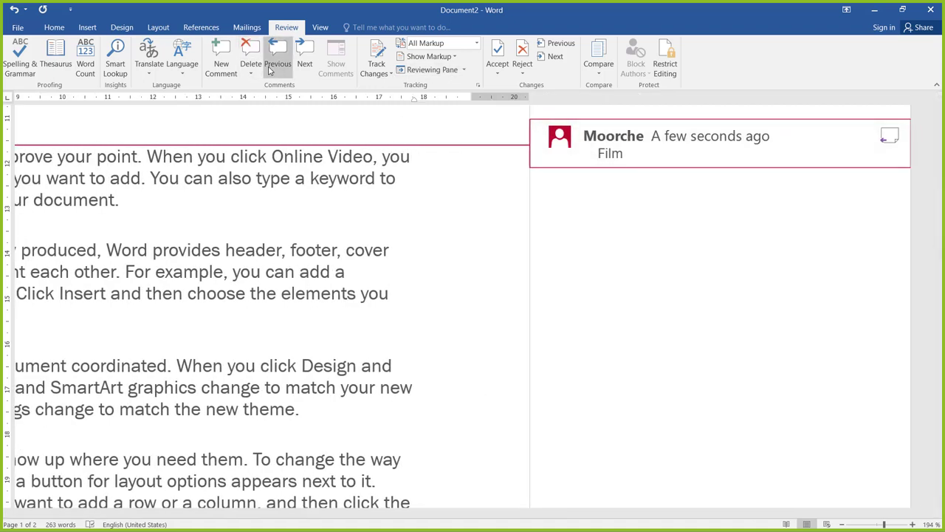
click(303, 298)
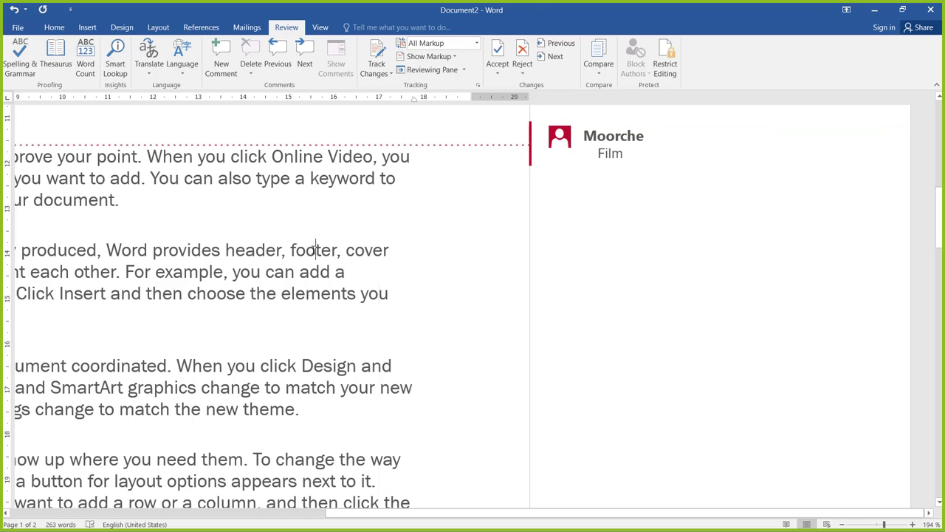
Type 'It's a footer for documents' as the comment on the word footer
click(221, 59)
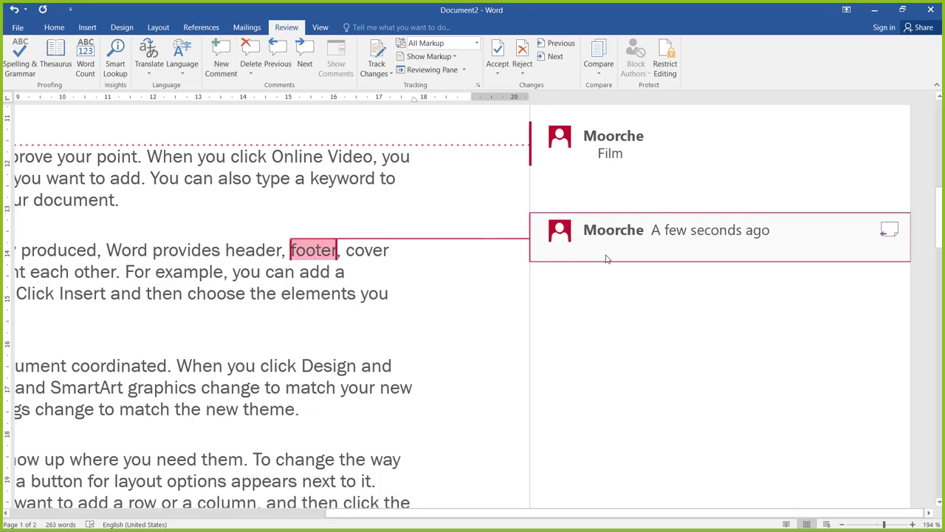
text(It's a)
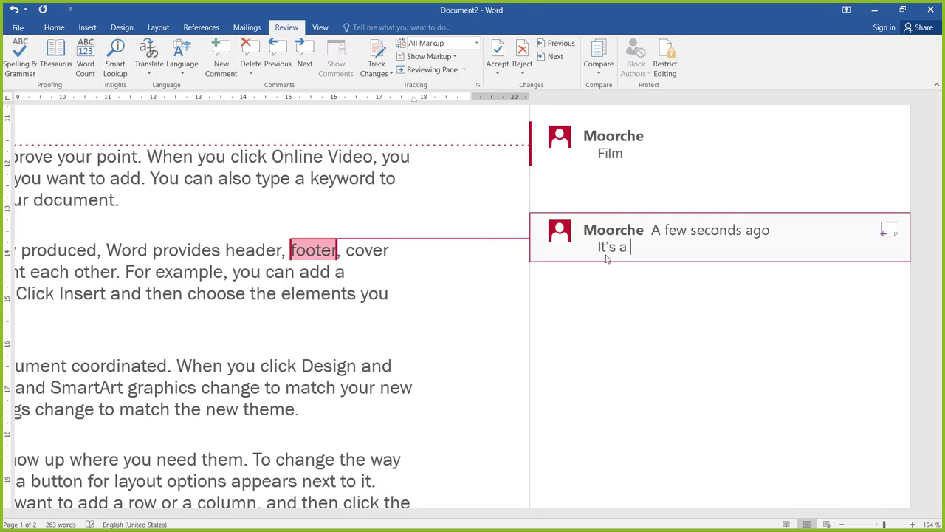
text( footer )
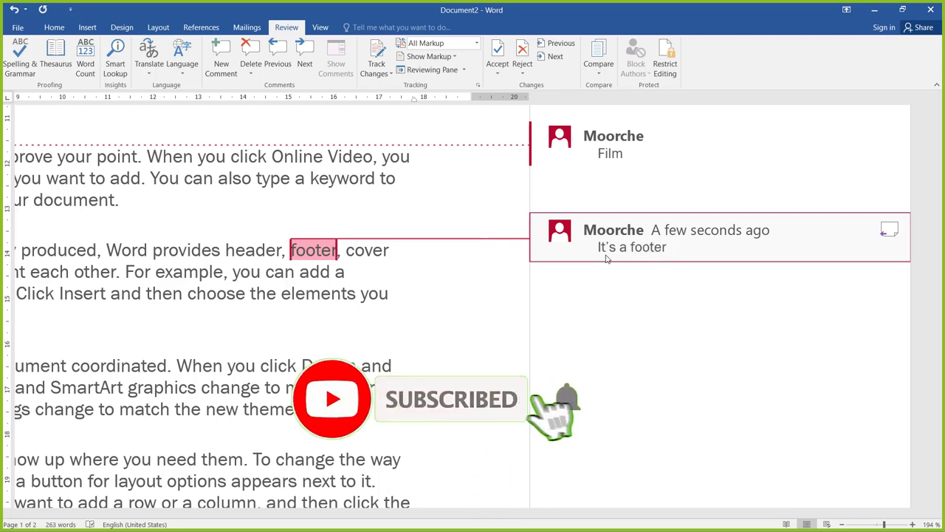
text(f)
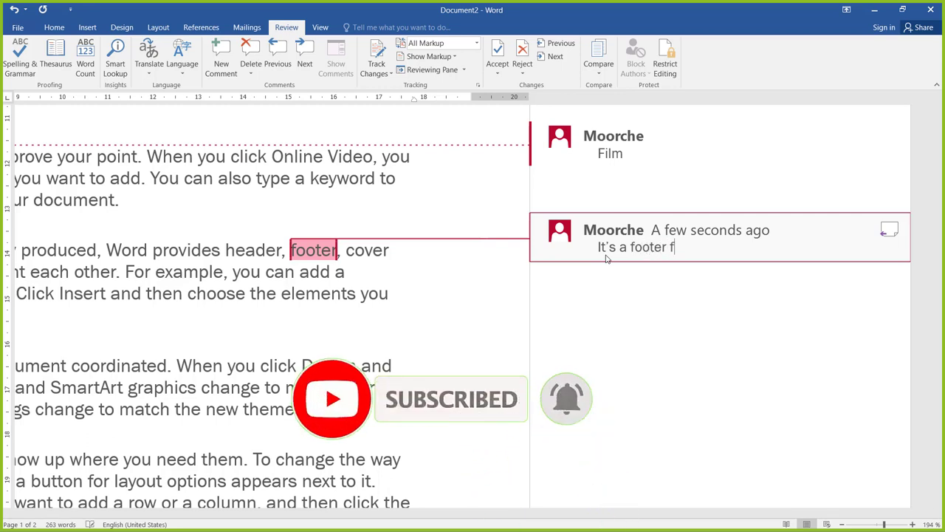
text(or documents)
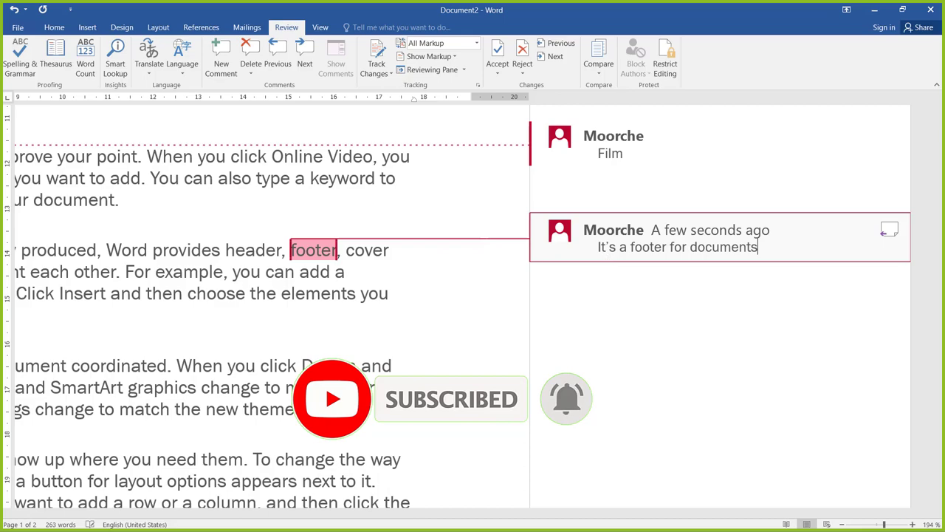
key(Escape)
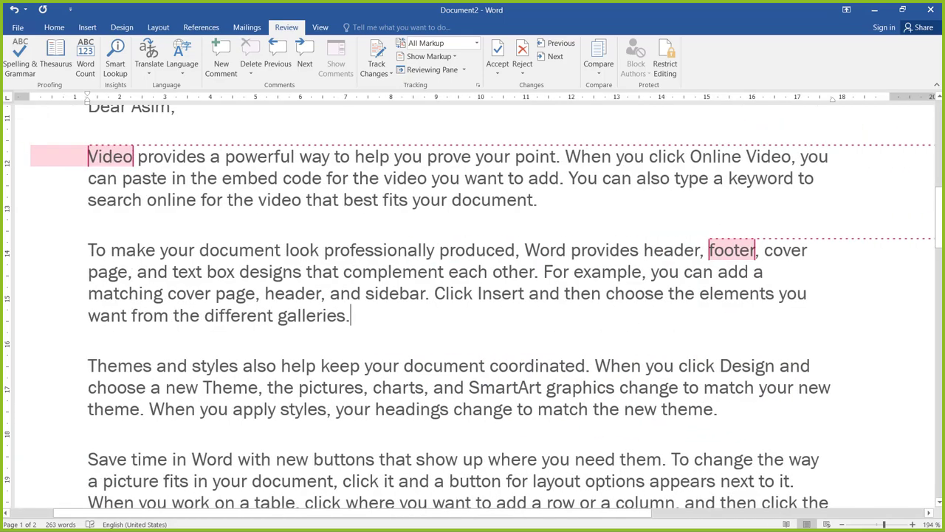
scroll(542, 313, down, 3)
scroll(635, 325, down, 5)
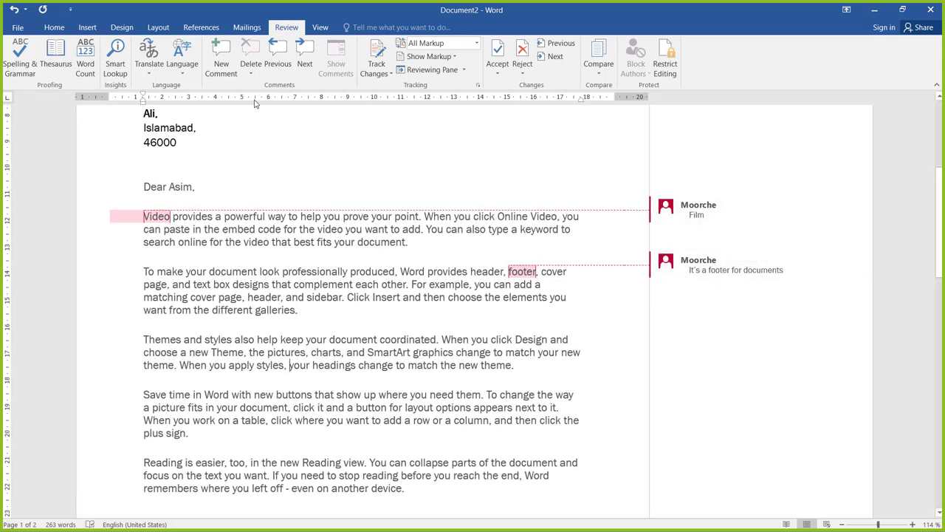
Delete the footer comment, then use Delete All Comments in Document to remove the rest
click(304, 58)
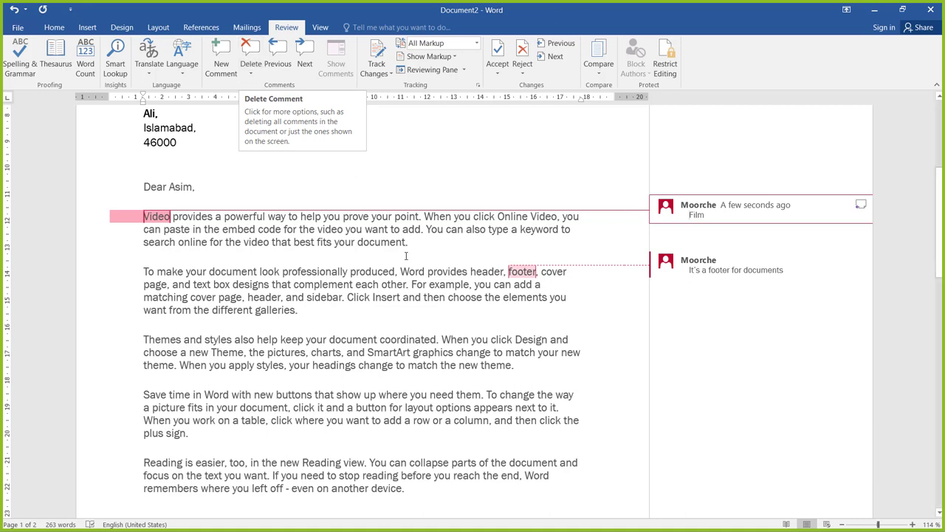
click(219, 229)
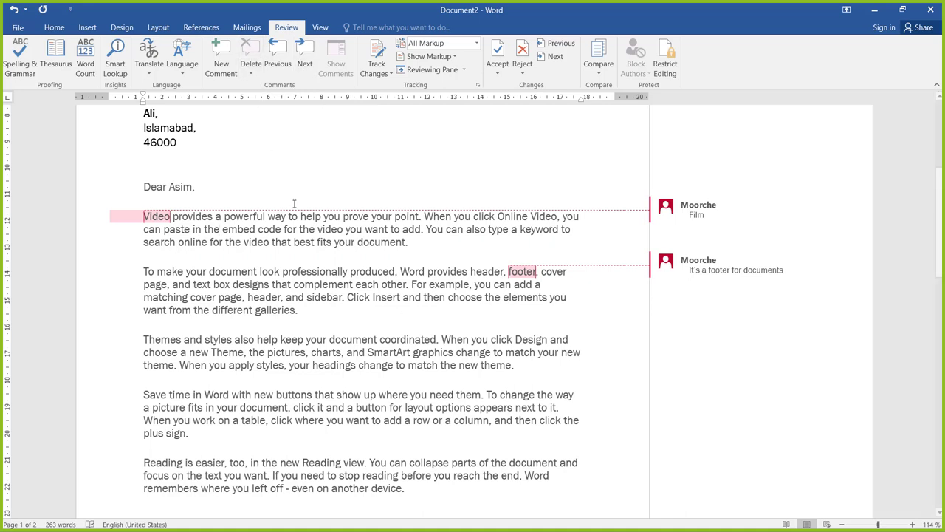
click(252, 74)
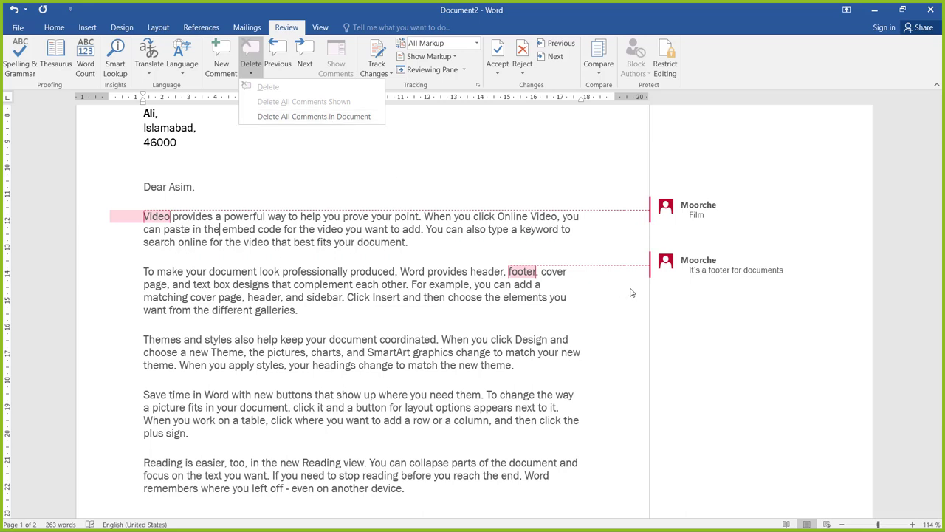
click(694, 271)
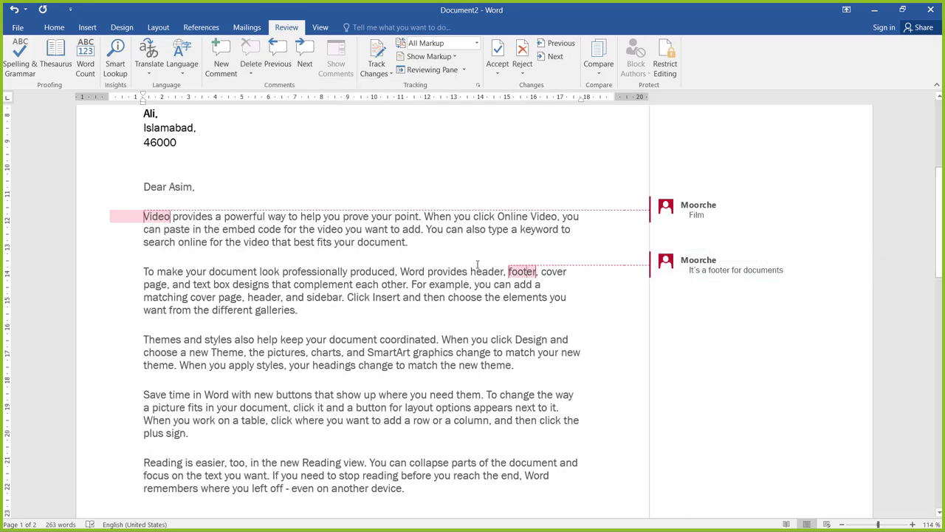
click(252, 74)
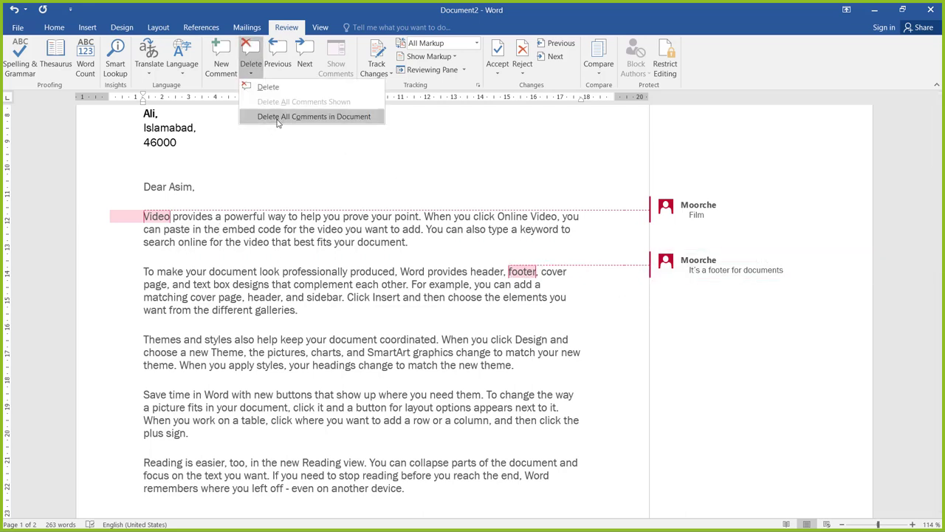
click(270, 87)
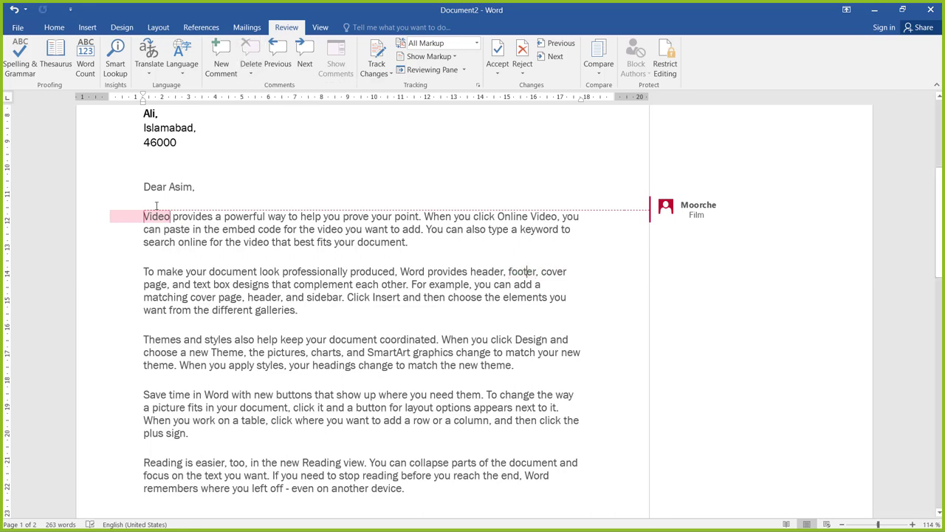
click(249, 74)
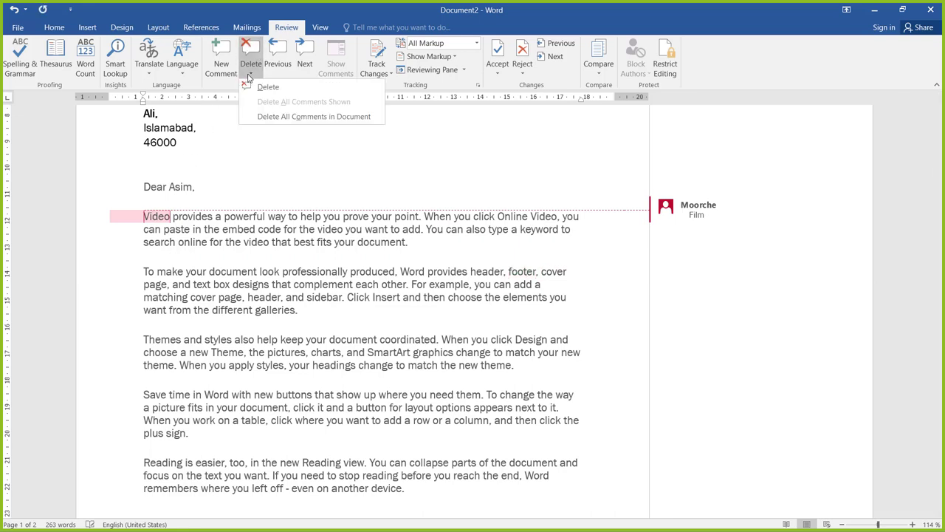
click(284, 117)
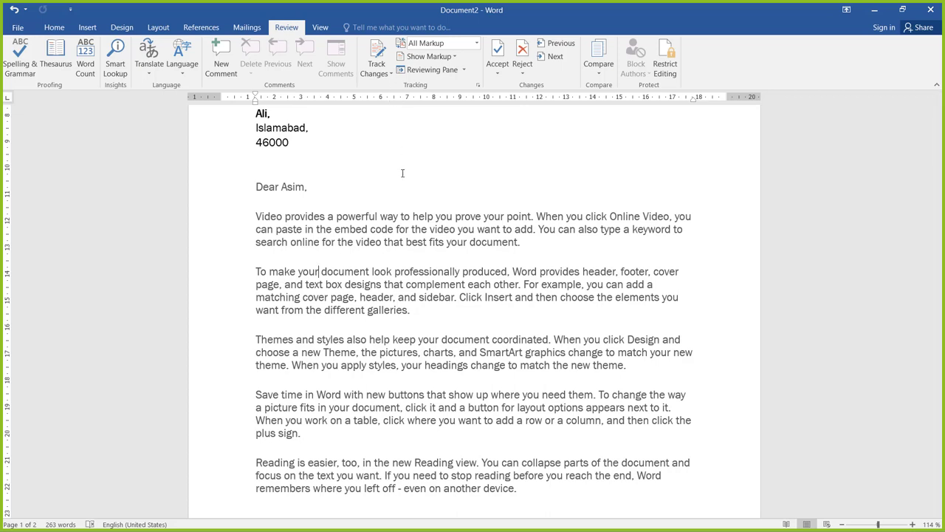
Select and deselect text across the first two paragraphs of the letter
click(390, 79)
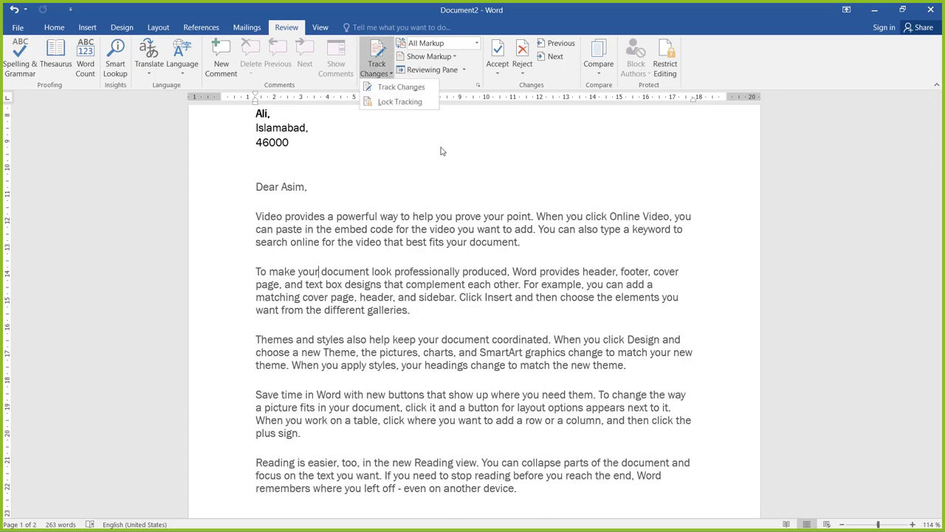
click(460, 211)
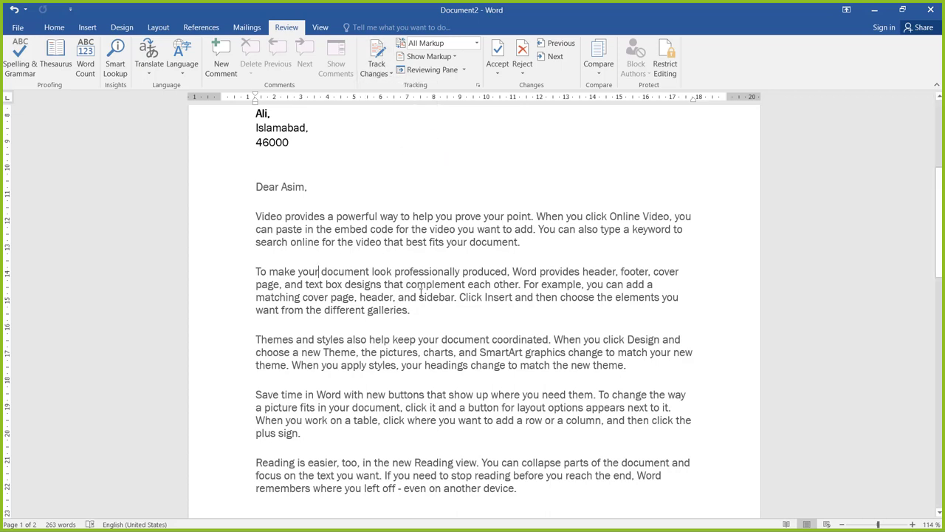
drag(257, 217, 517, 407)
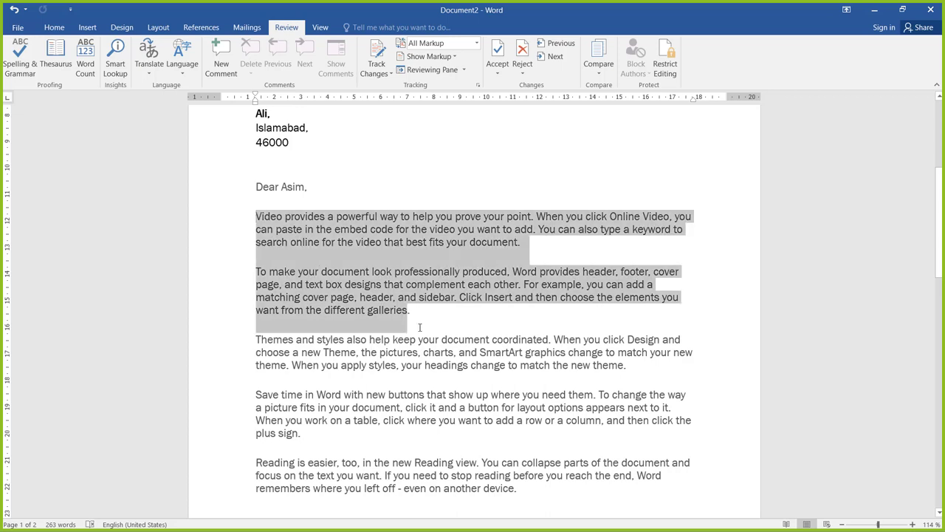
click(541, 444)
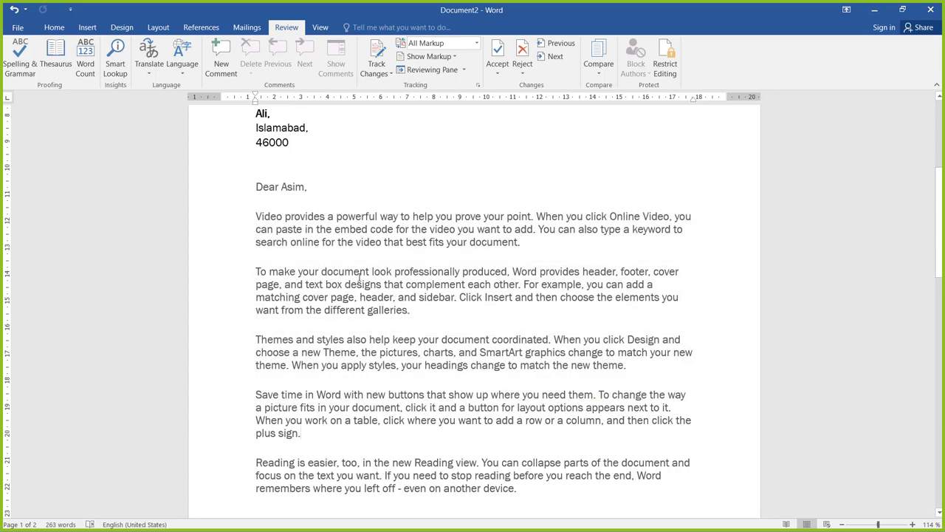
drag(256, 217, 443, 339)
click(493, 407)
drag(431, 229, 653, 284)
click(494, 353)
Switch Track Changes on and keep the markup view at All Markup
click(376, 70)
click(391, 87)
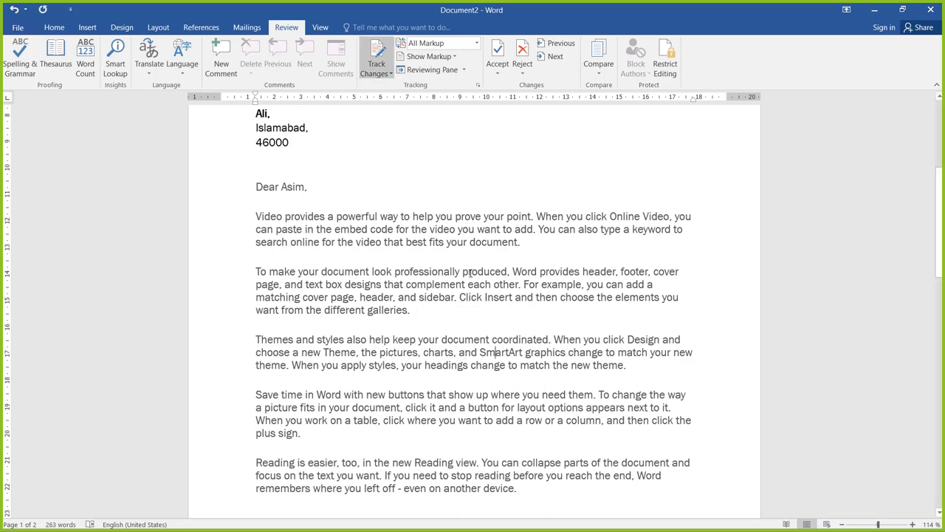
click(476, 45)
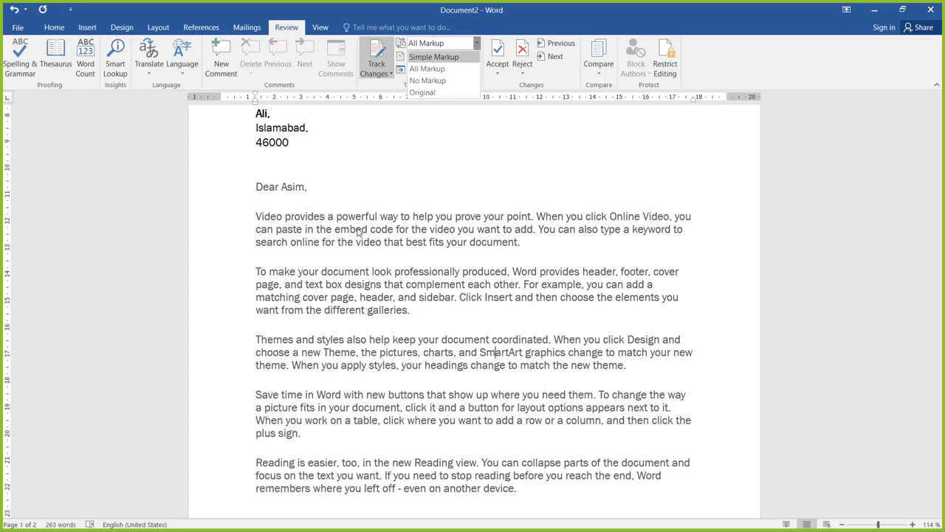
click(286, 287)
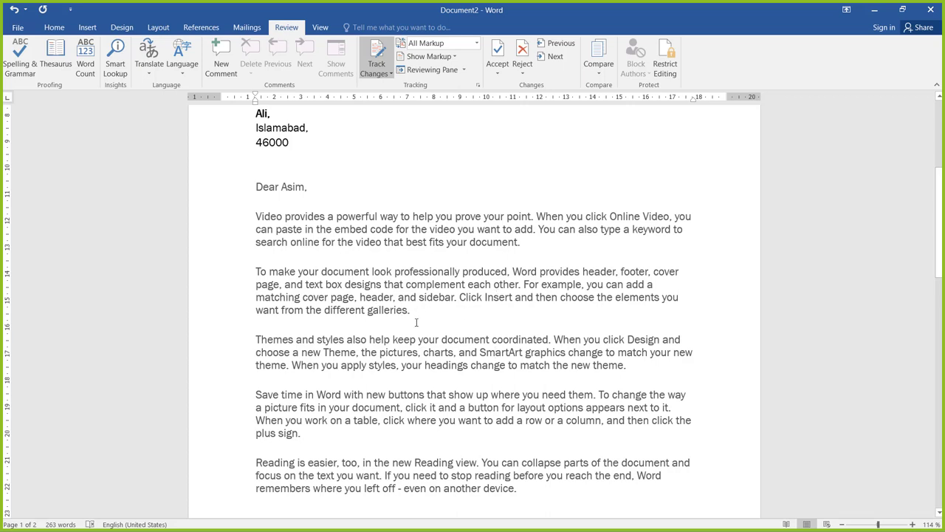
Replace 'galleries' with 'wallpaper' as a tracked revision
drag(367, 311, 408, 311)
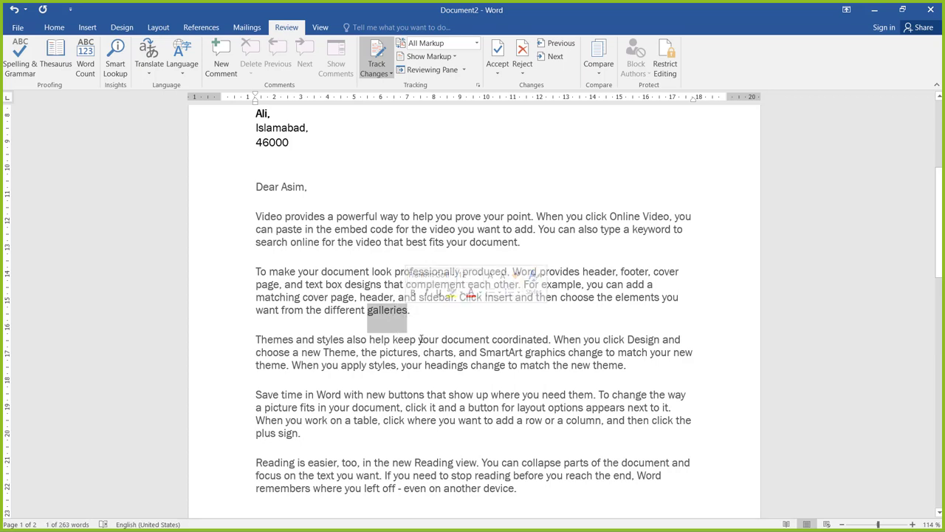
key(Delete)
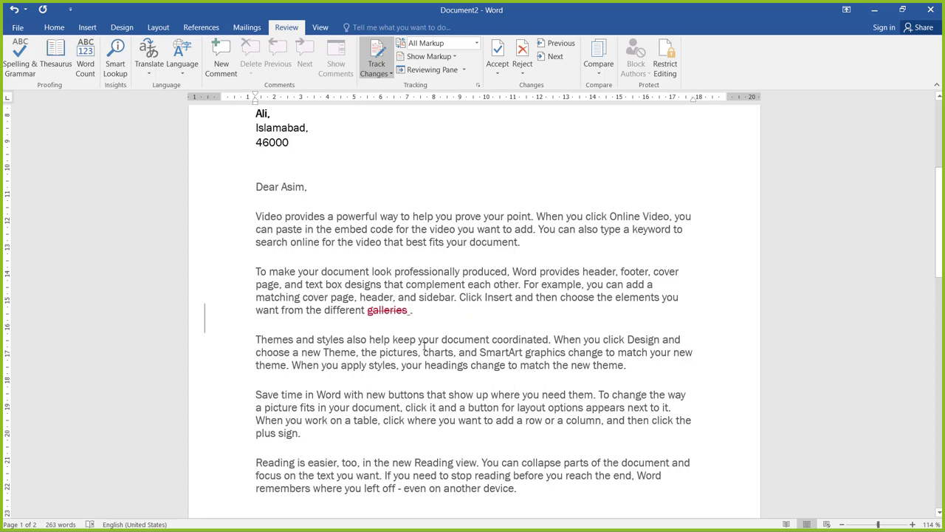
text(wallp)
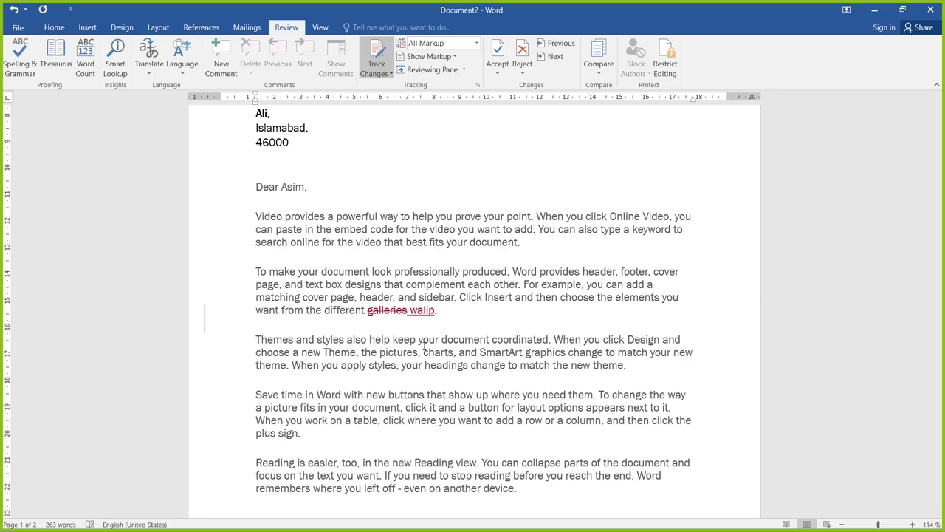
text(aper)
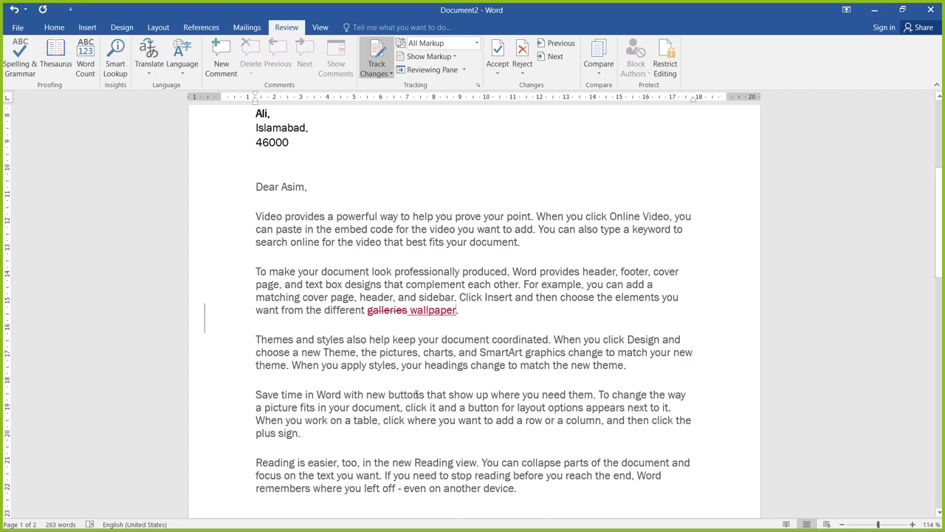
click(439, 310)
Delete the Save time in Word paragraph and the phrase 'pictures, charts, and SmartArt' as tracked deletions
mouse_move(385, 316)
drag(255, 395, 299, 451)
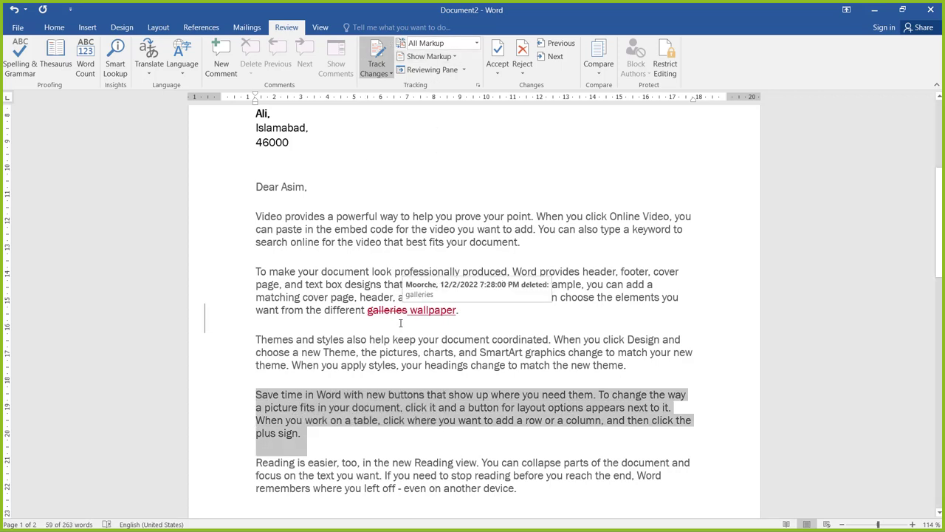
key(Delete)
mouse_move(365, 418)
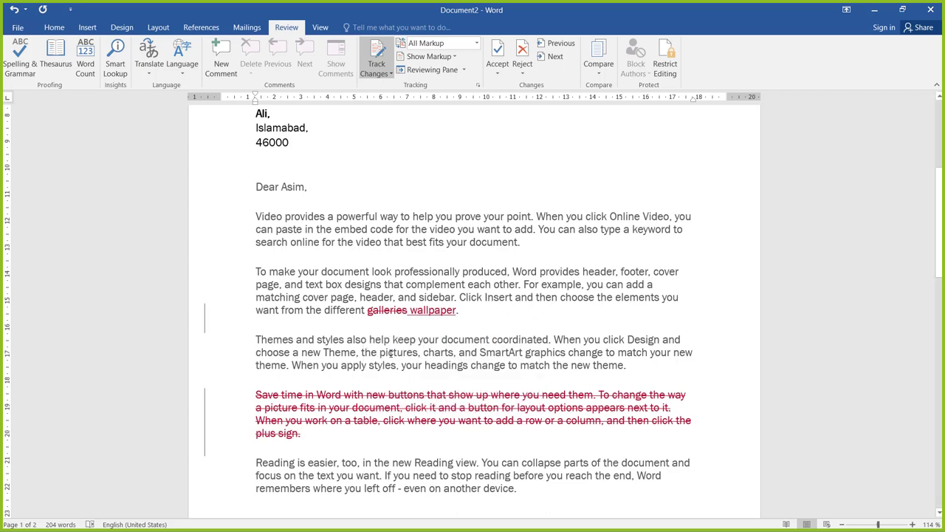
drag(382, 353, 496, 356)
key(Delete)
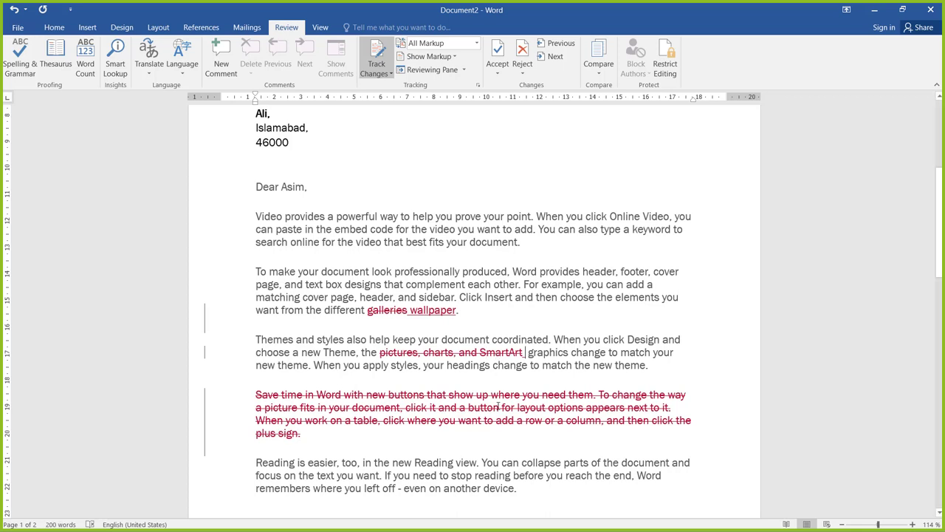
mouse_move(498, 405)
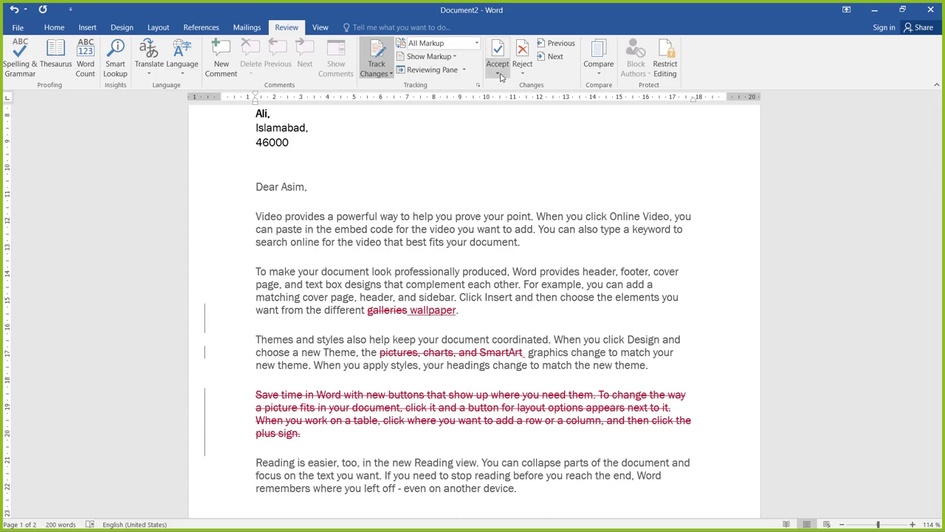
Accept all changes so the letter reads 'different wallpaper' without the struck passages
click(501, 77)
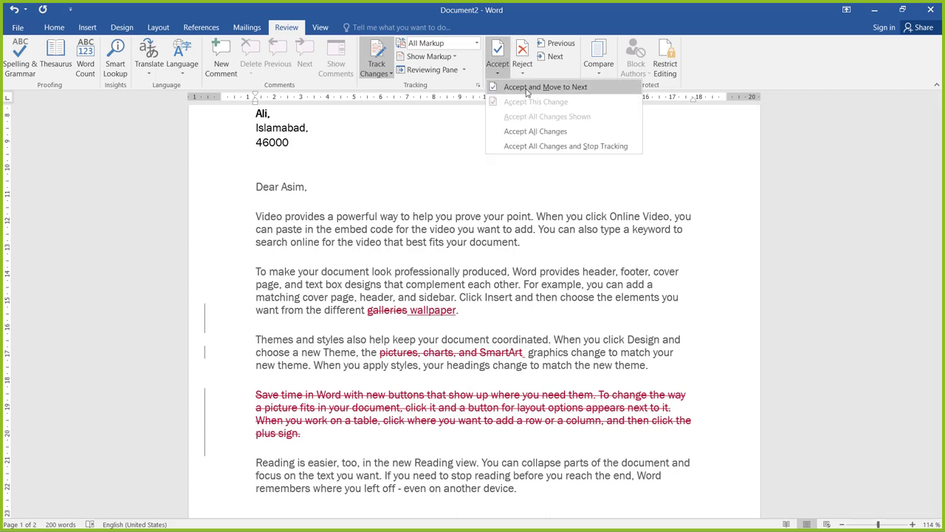
click(538, 135)
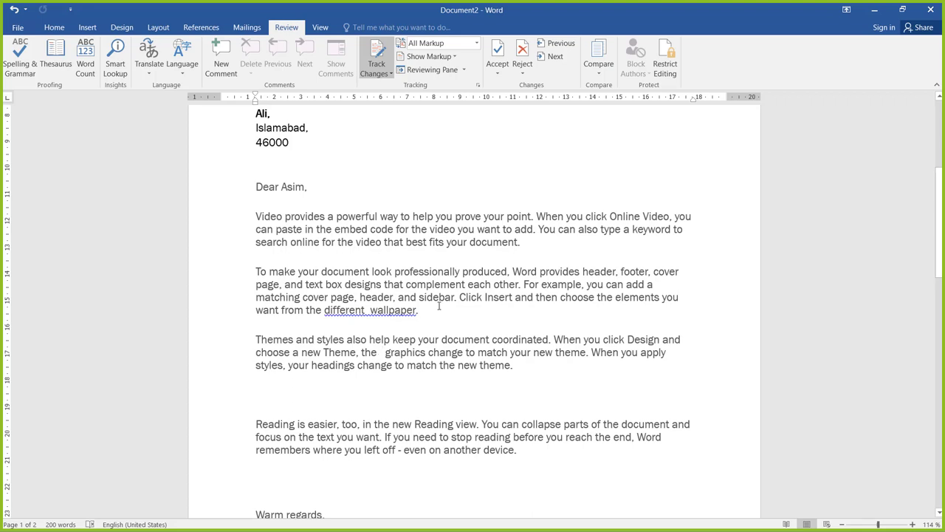
Reject all changes, restoring 'galleries', 'pictures, charts, and SmartArt' and the Save time paragraph
click(522, 71)
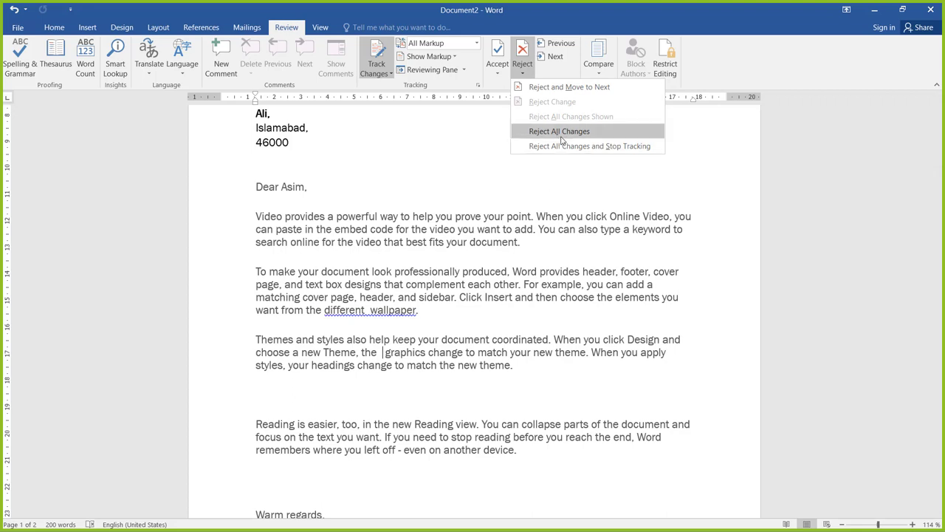
click(560, 130)
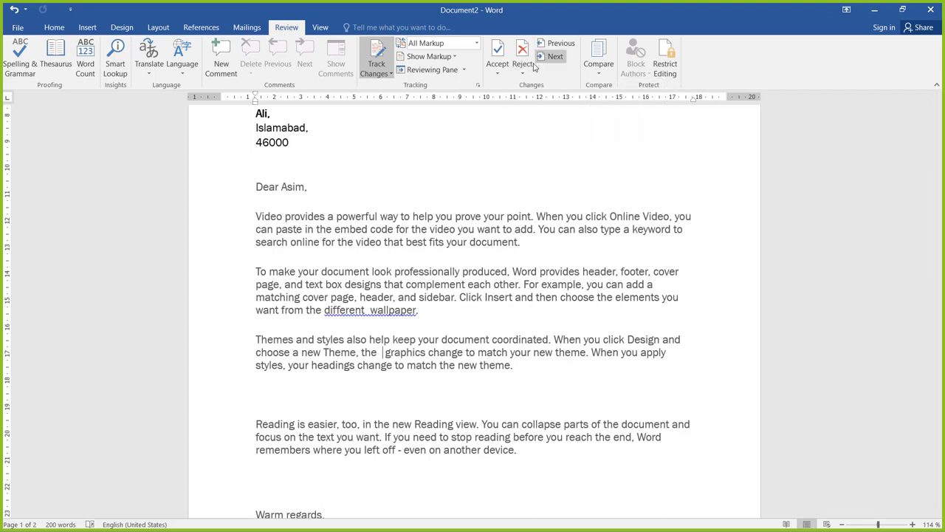
click(529, 70)
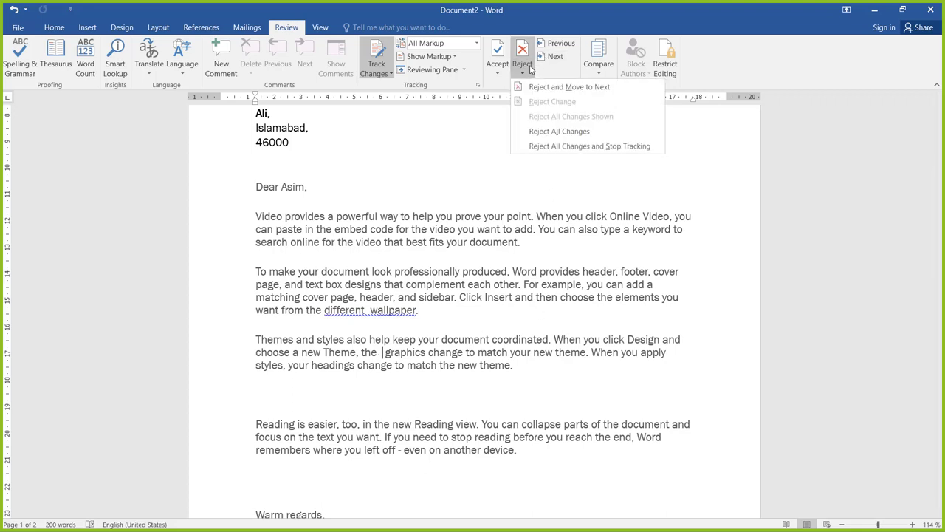
click(559, 131)
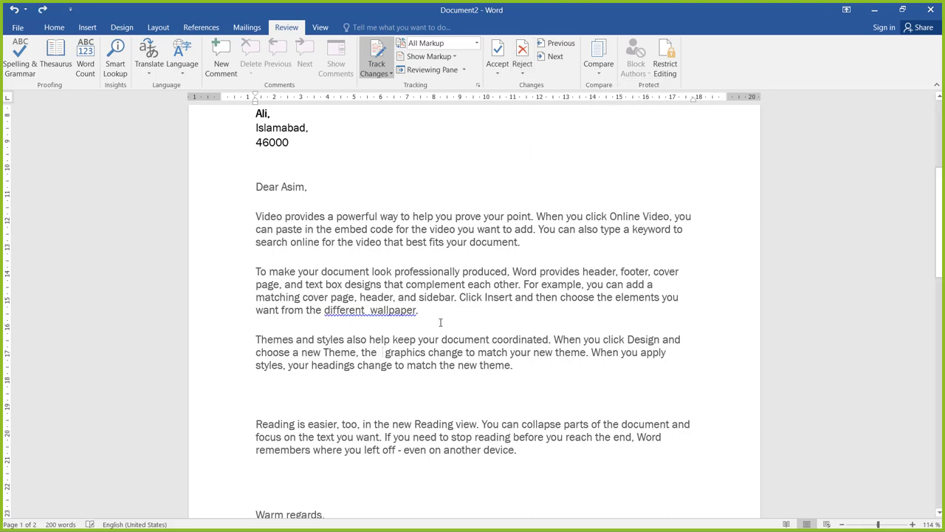
key(ctrl+z)
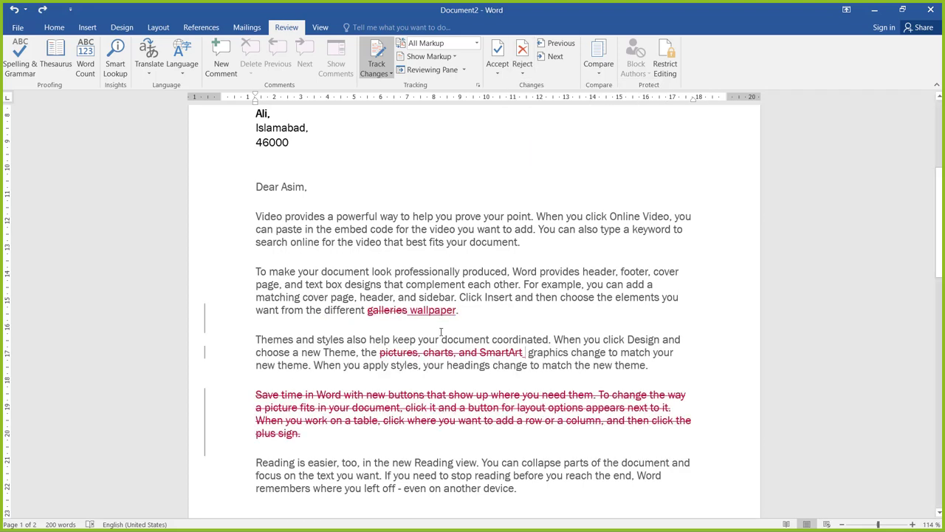
click(523, 71)
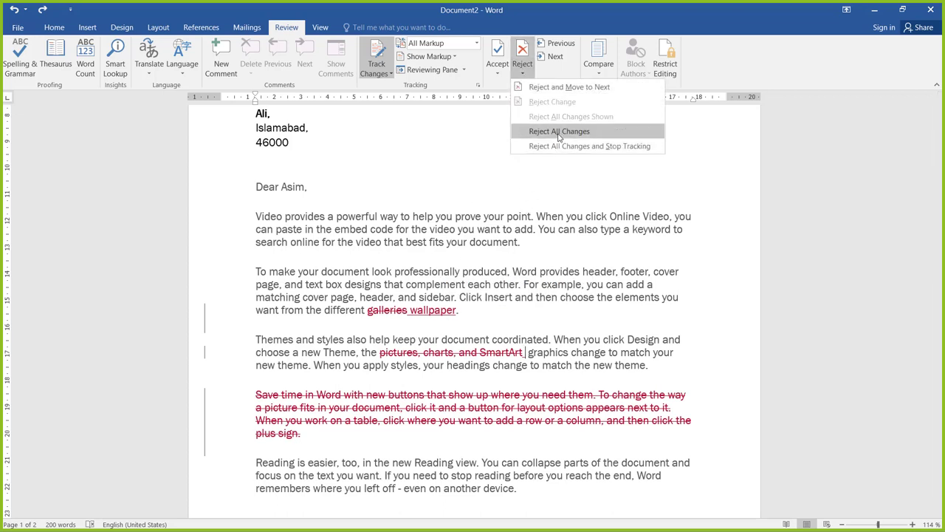
click(458, 214)
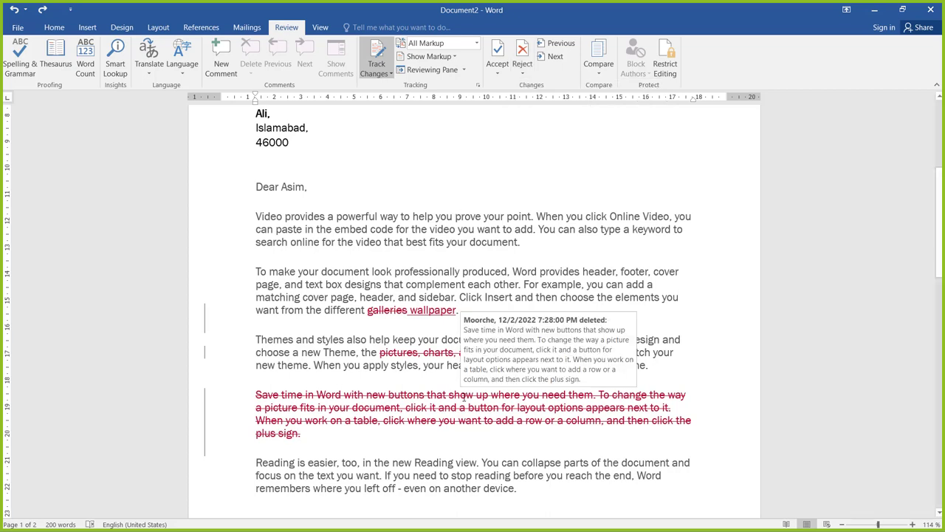
click(523, 73)
click(559, 132)
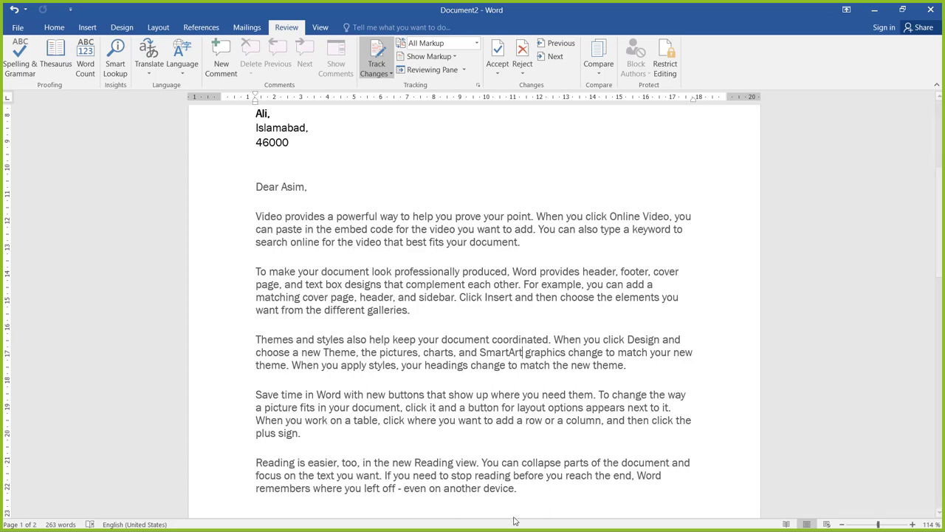
Strike 'also help keep your document coordinated. Wh' and overtype letters of 'example', then view Show Markup options
drag(347, 339, 572, 339)
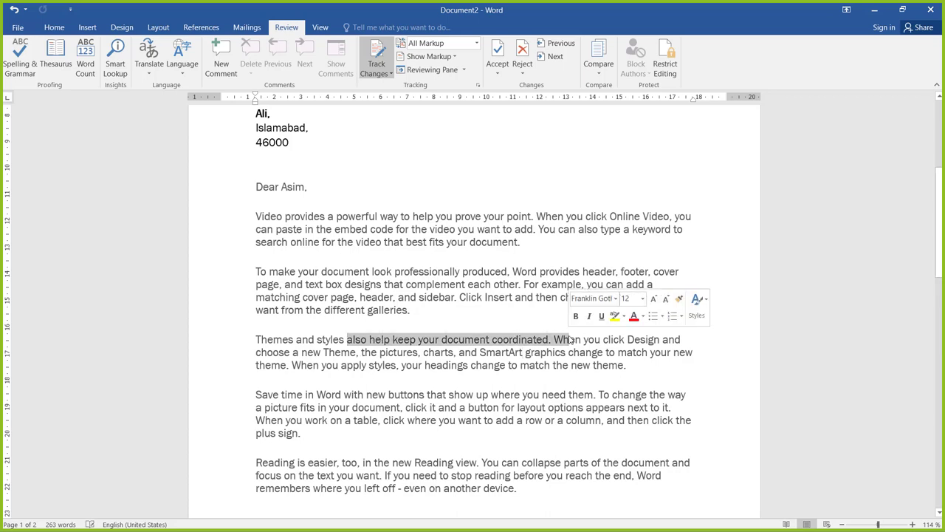
key(Delete)
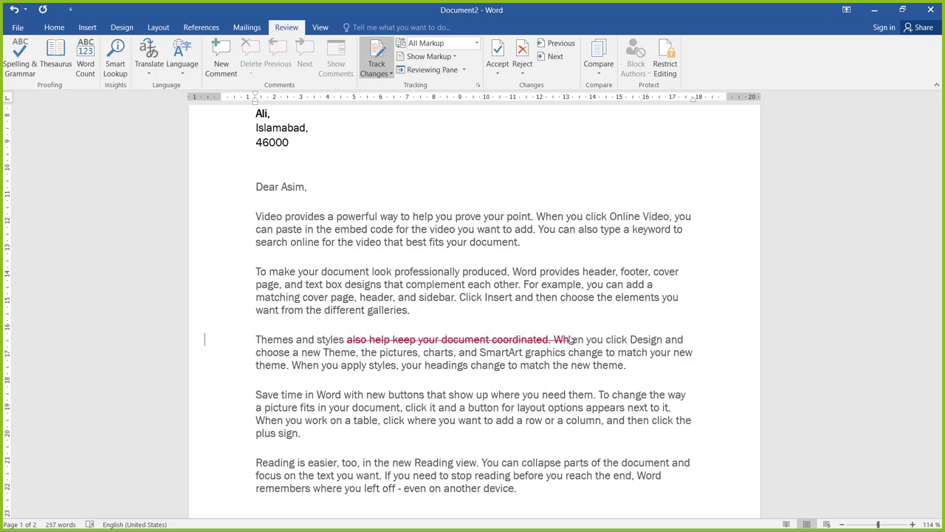
drag(547, 285, 574, 288)
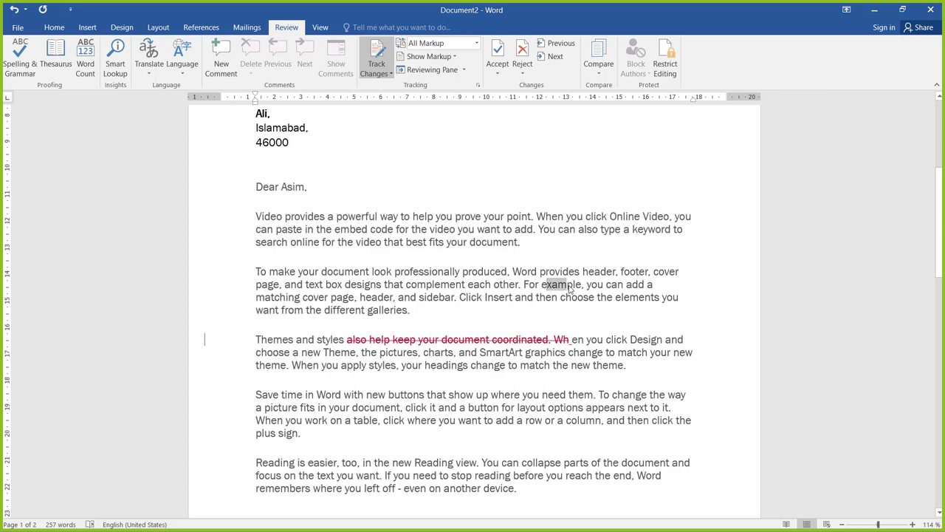
key(ctrl+v)
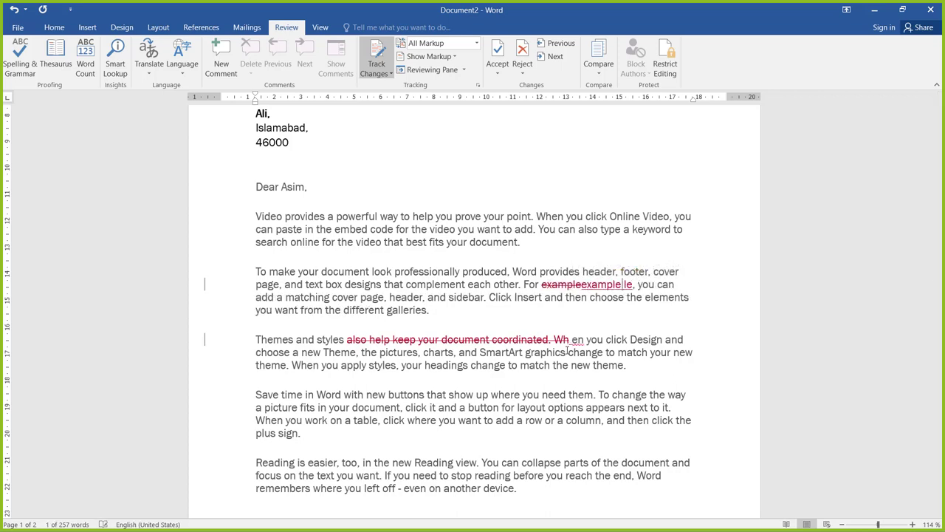
click(444, 57)
mouse_move(465, 151)
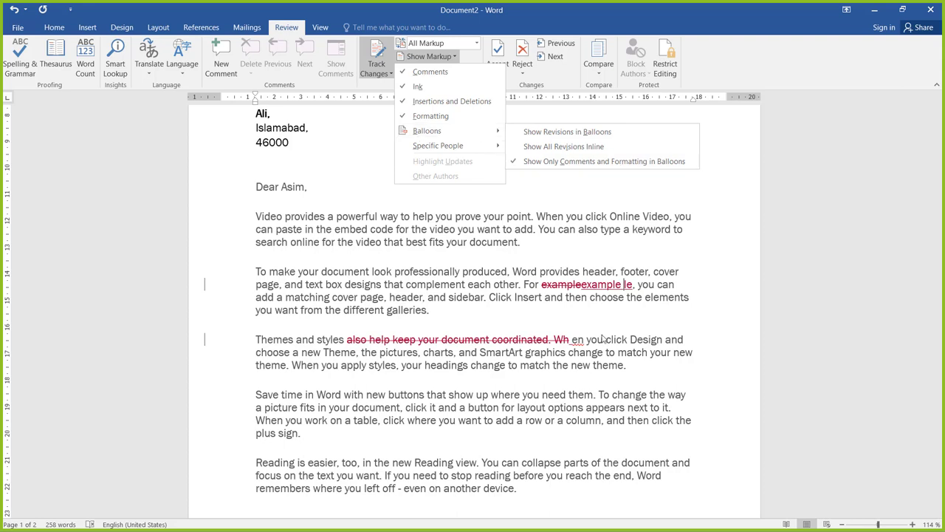
Dismiss the Show Markup list, leaving the Themes deletion and reworked 'example' visible
click(485, 325)
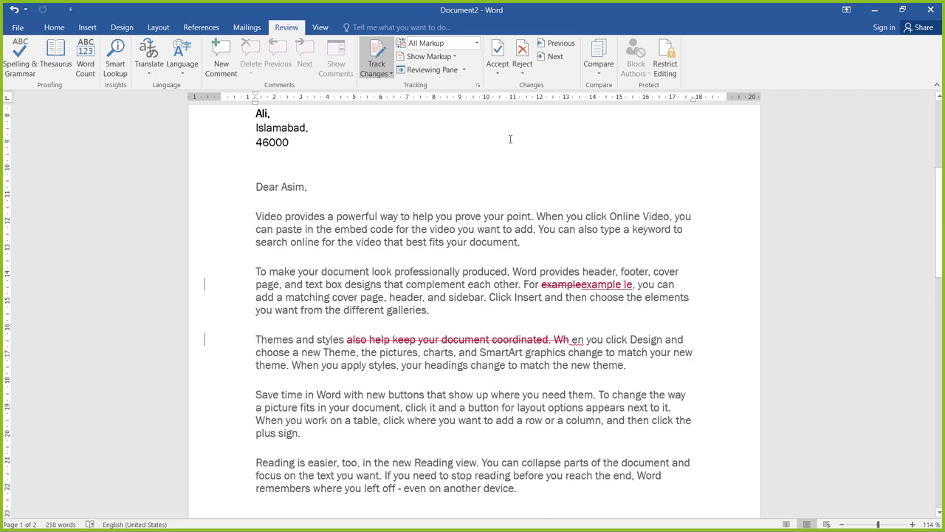
click(601, 77)
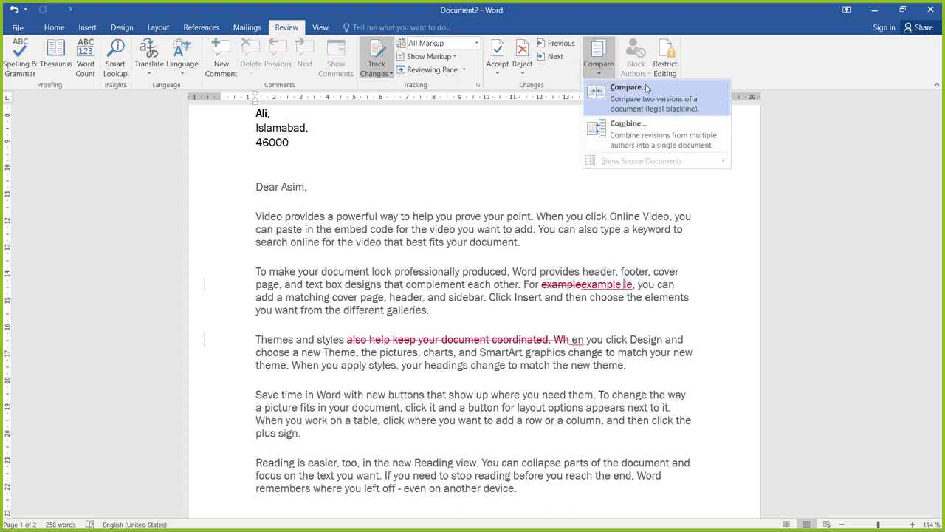
click(366, 313)
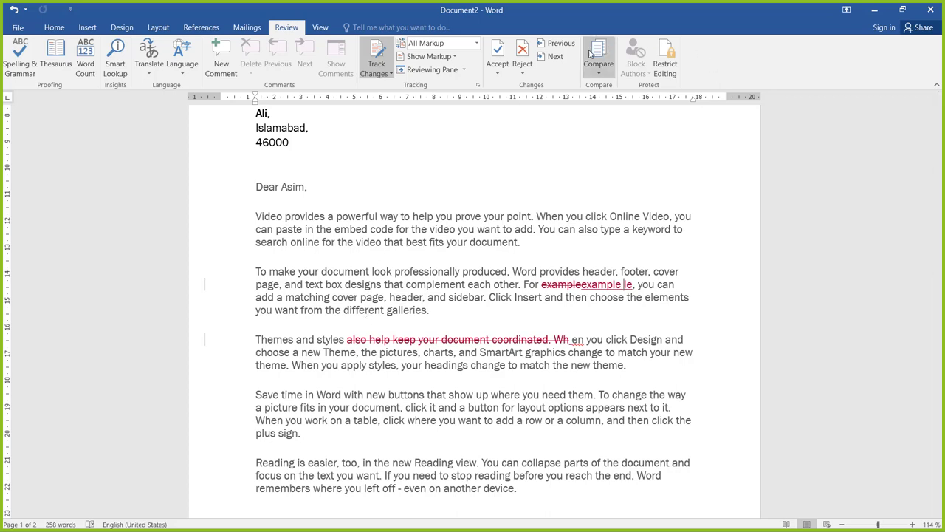
click(514, 242)
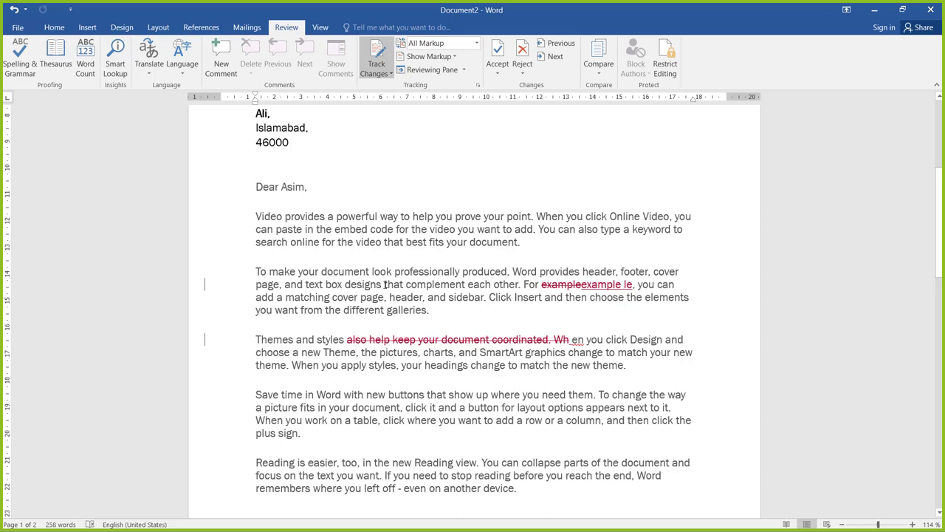
click(393, 216)
Close Document2 and the Urdu Document6, discarding changes in both, and exit Word
key(ctrl+w)
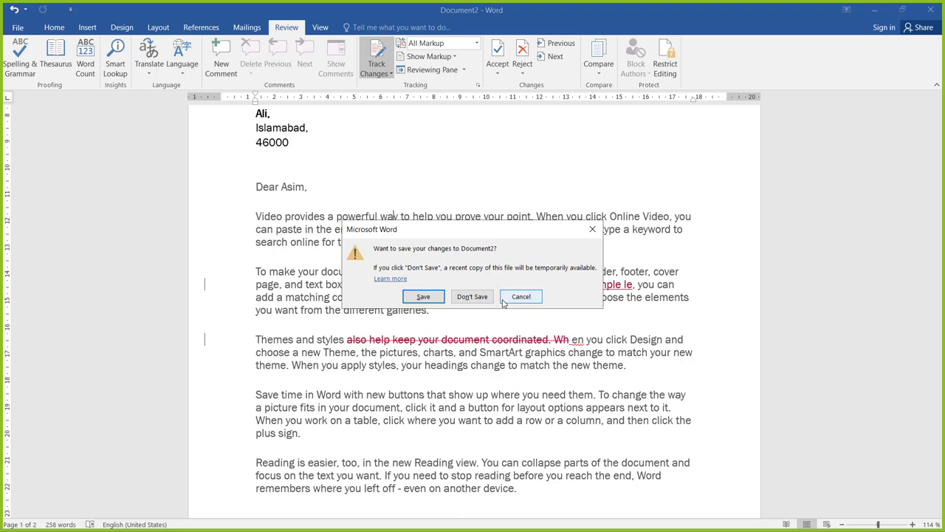
drag(510, 232, 588, 138)
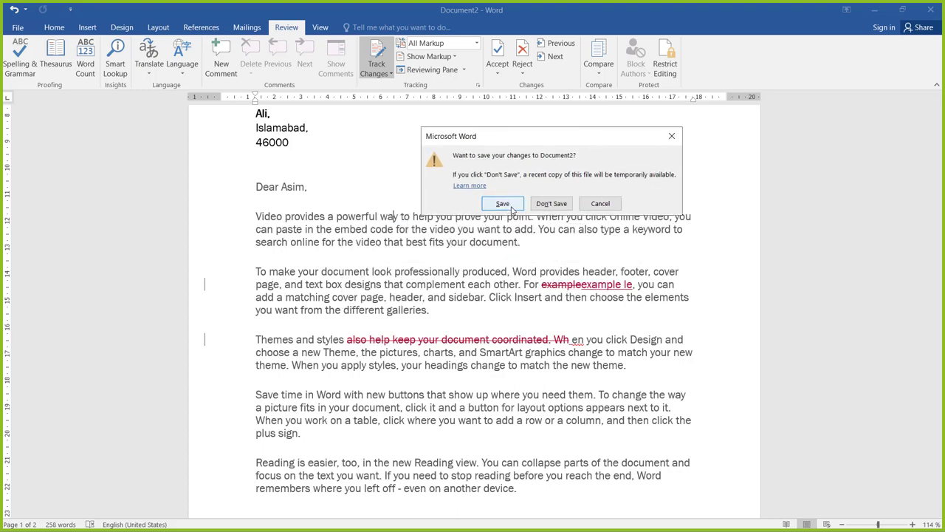
click(565, 208)
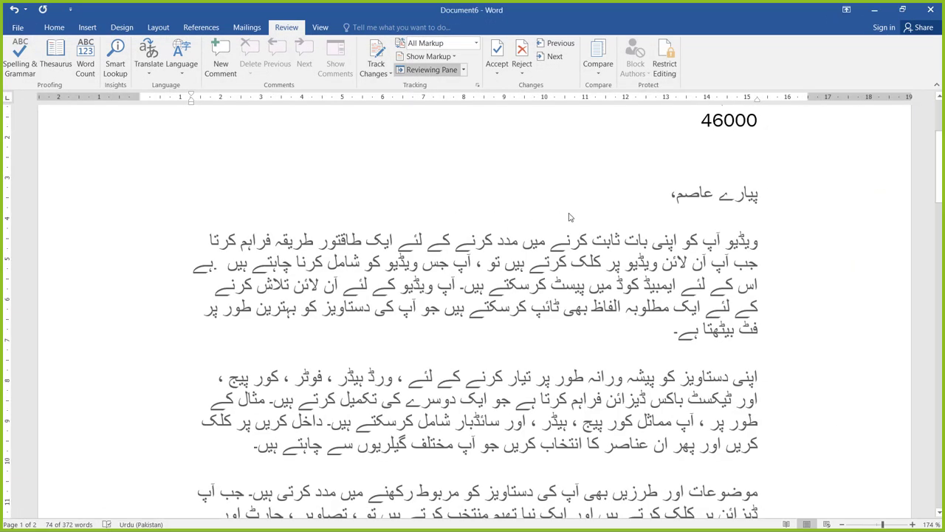
key(alt+F4)
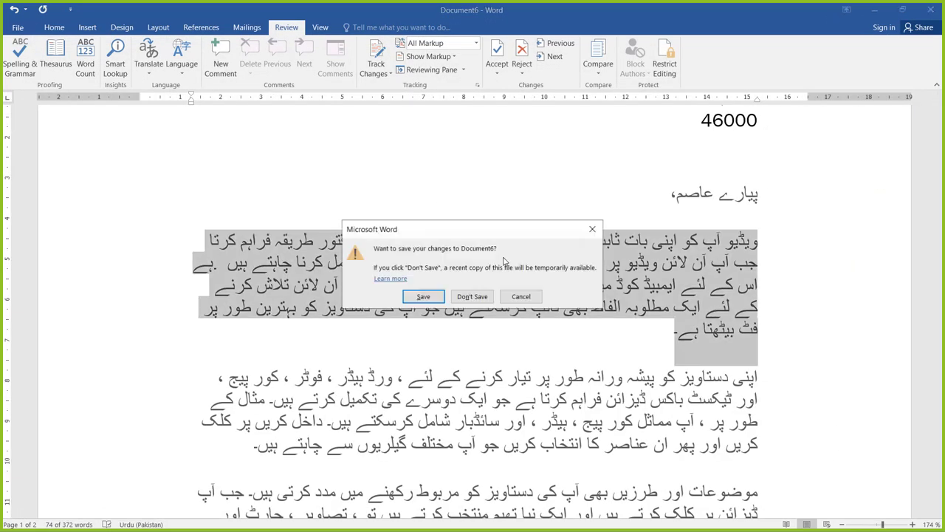
click(473, 297)
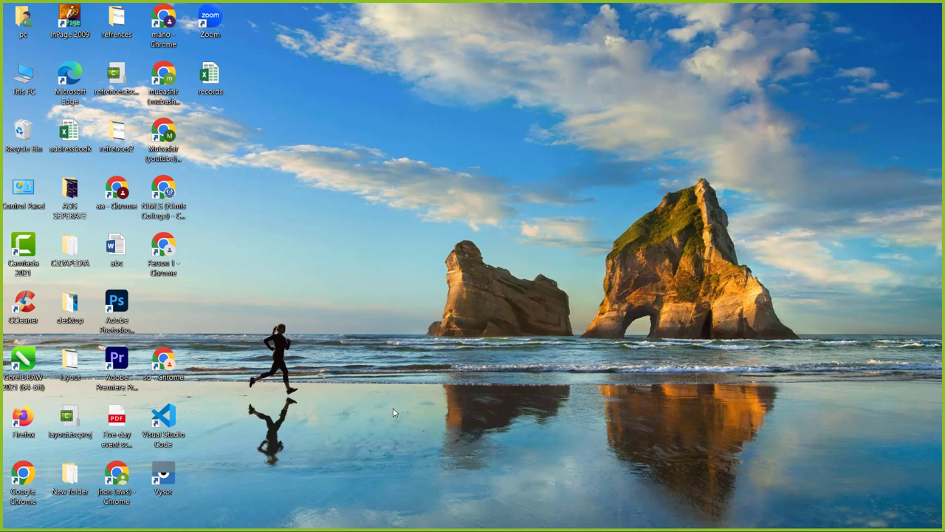
Try launching Word from the Run box as 'word' and 'msword', dismissing both not-found errors
key(super)
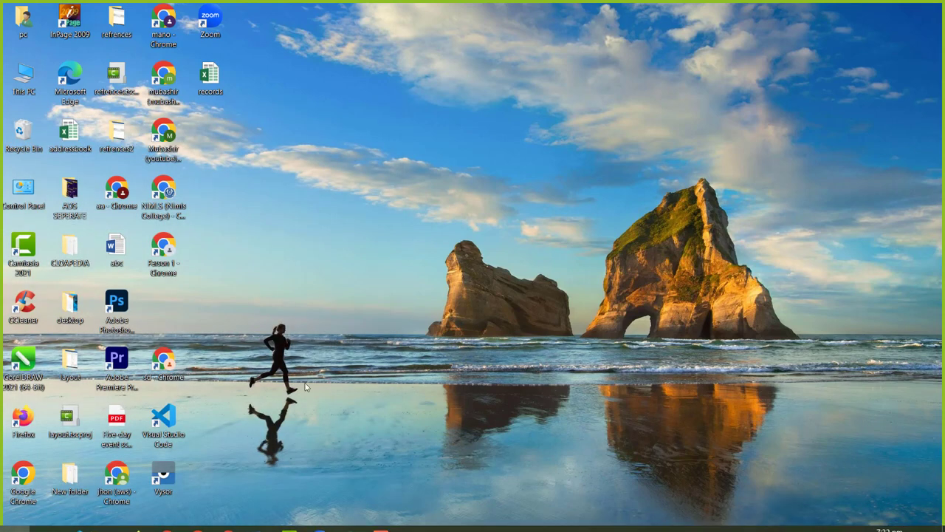
key(super+r)
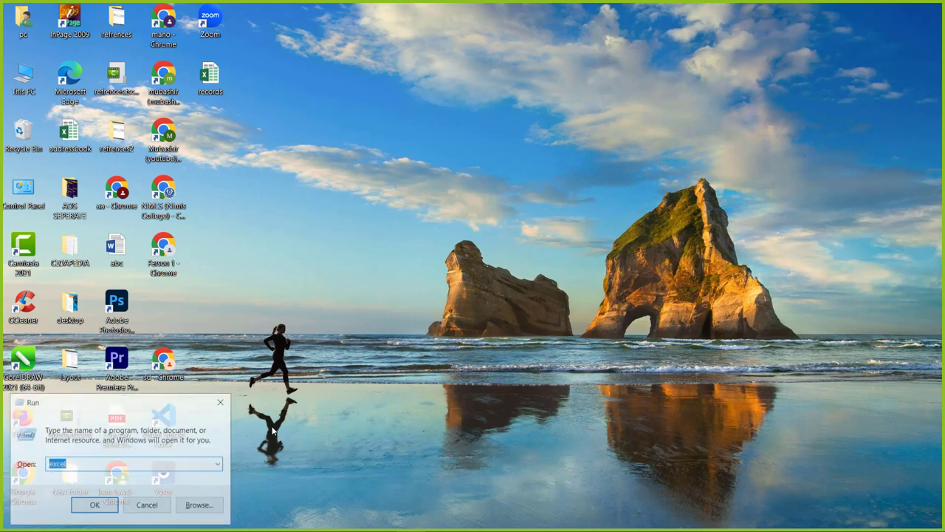
text(wo)
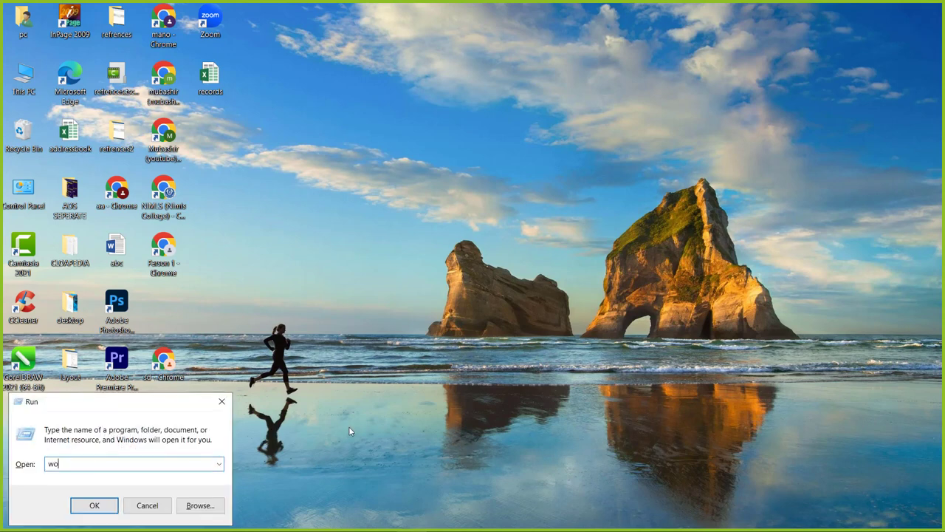
text(rd)
key(Return)
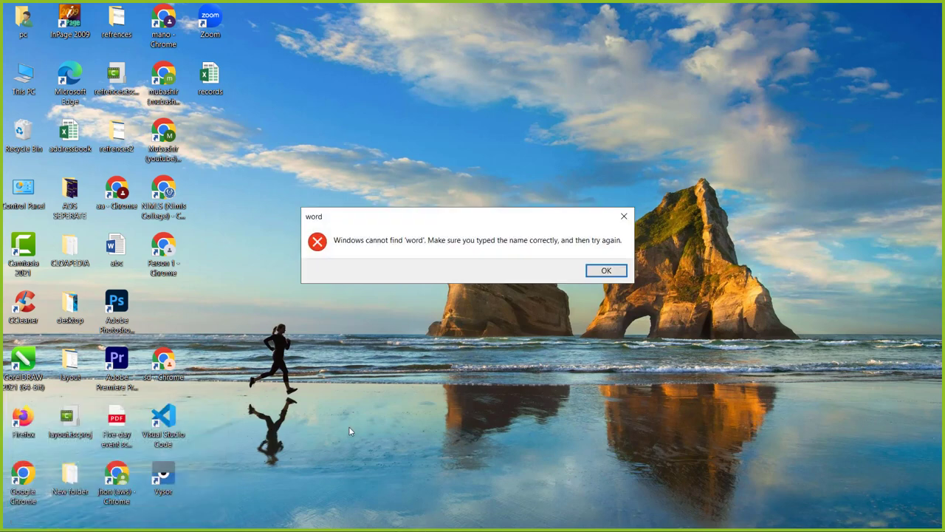
click(610, 271)
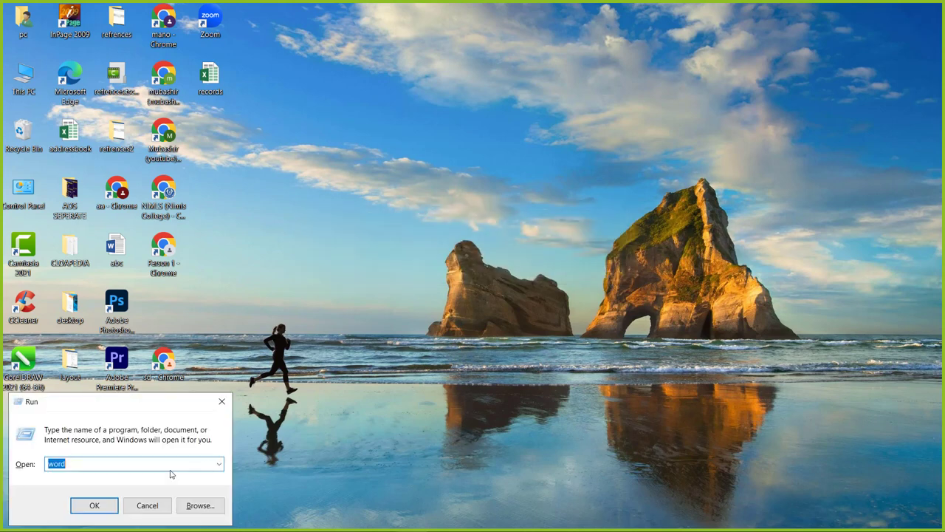
text(mswor)
text(d)
key(Return)
click(612, 272)
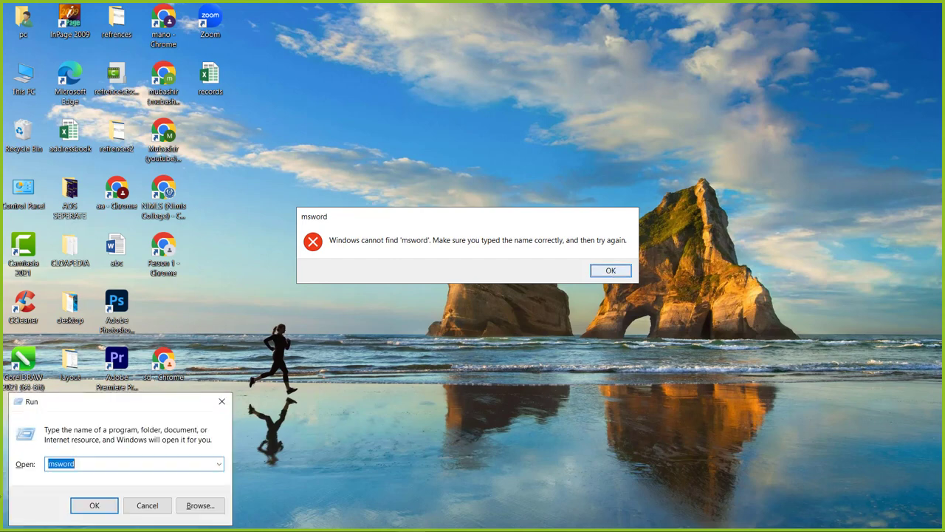
click(147, 505)
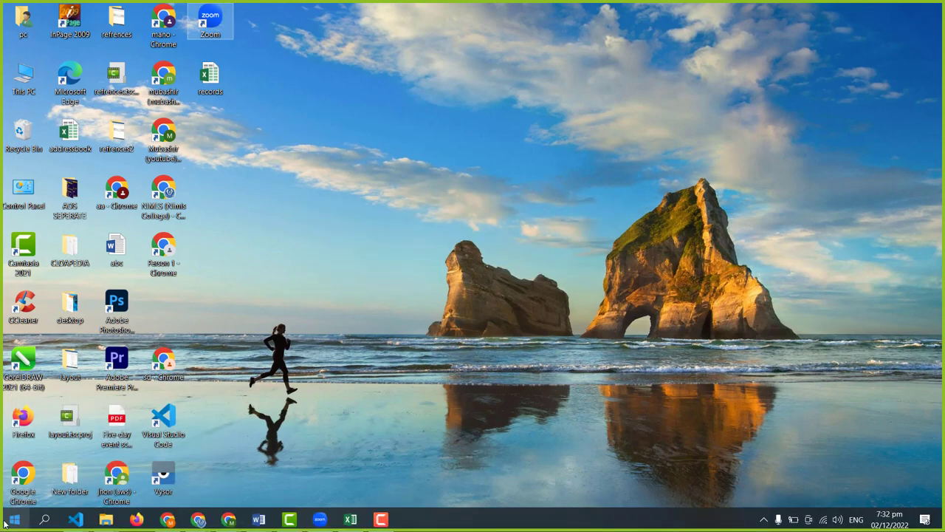
Launch Word 2016 from the Start menu and maximize a new blank document
key(super)
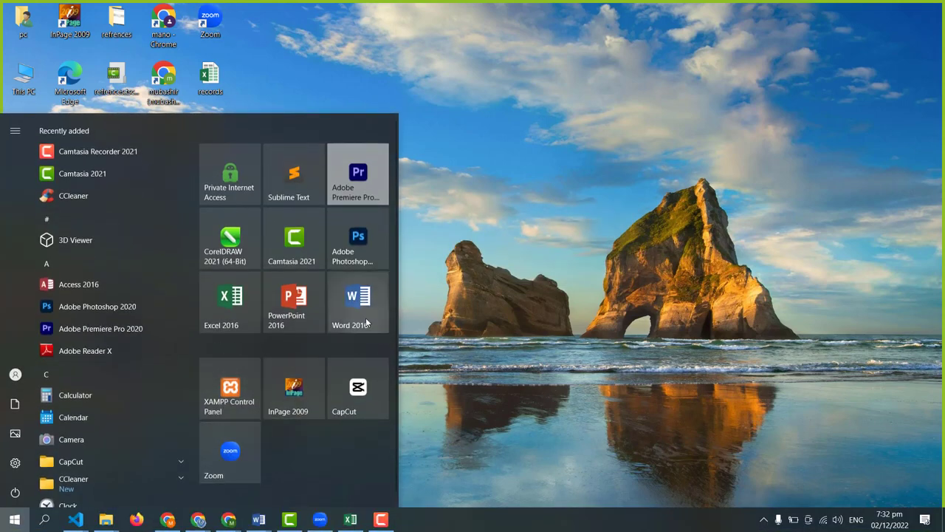
click(366, 322)
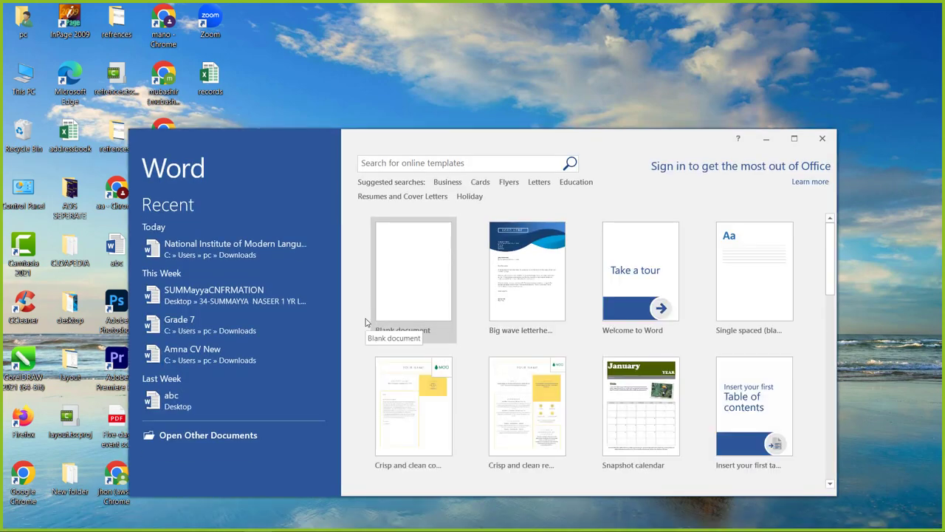
click(442, 283)
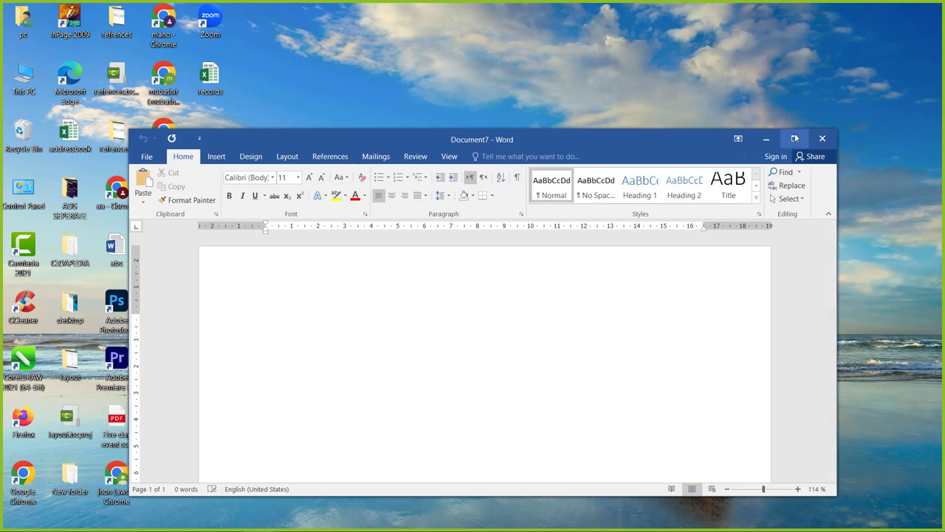
click(795, 133)
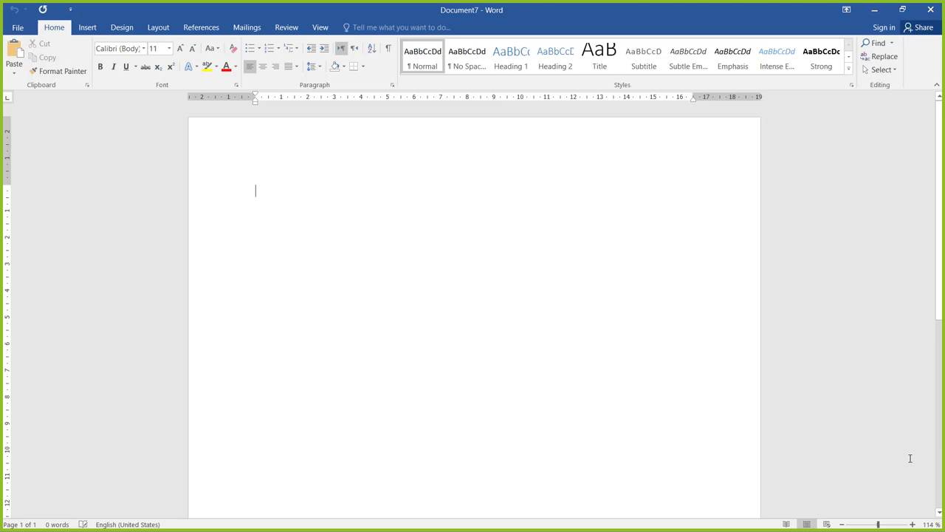
Generate sample paragraphs with =rand()
text(=rand)
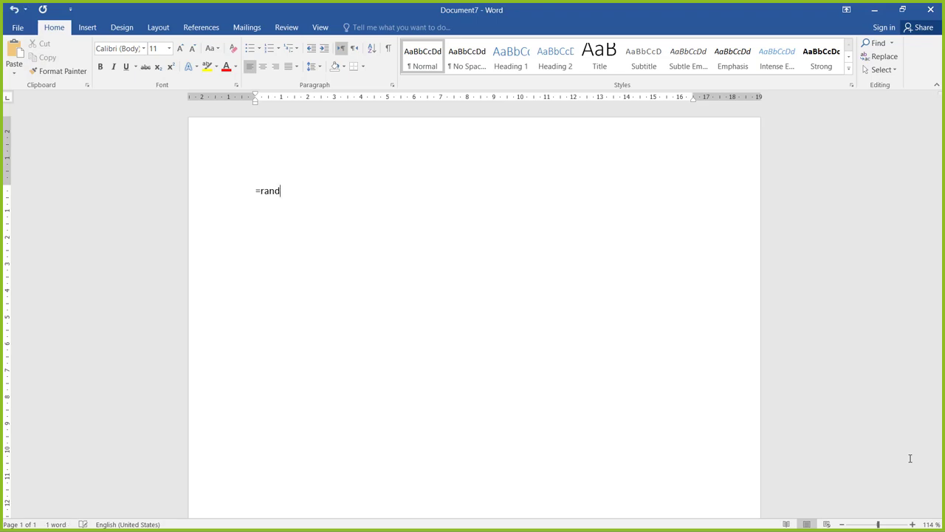
text(())
key(Return)
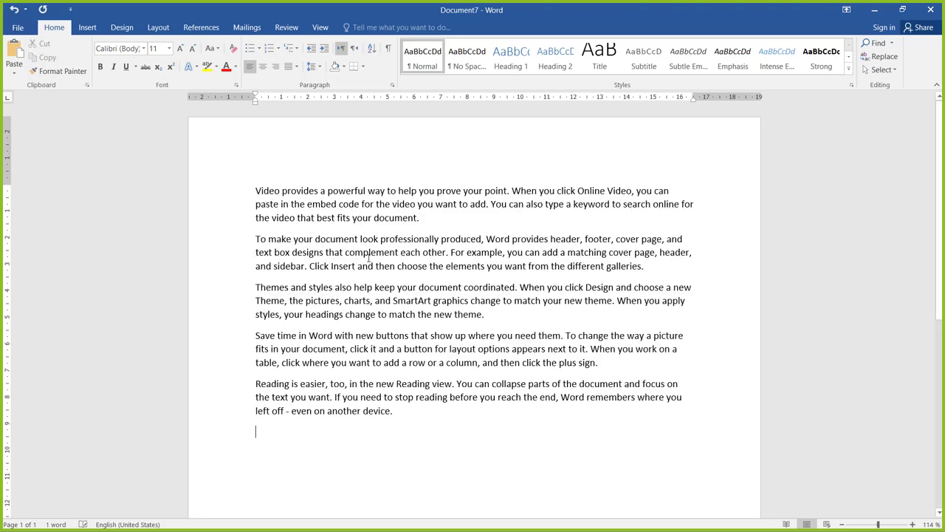
scroll(304, 164, up, 1)
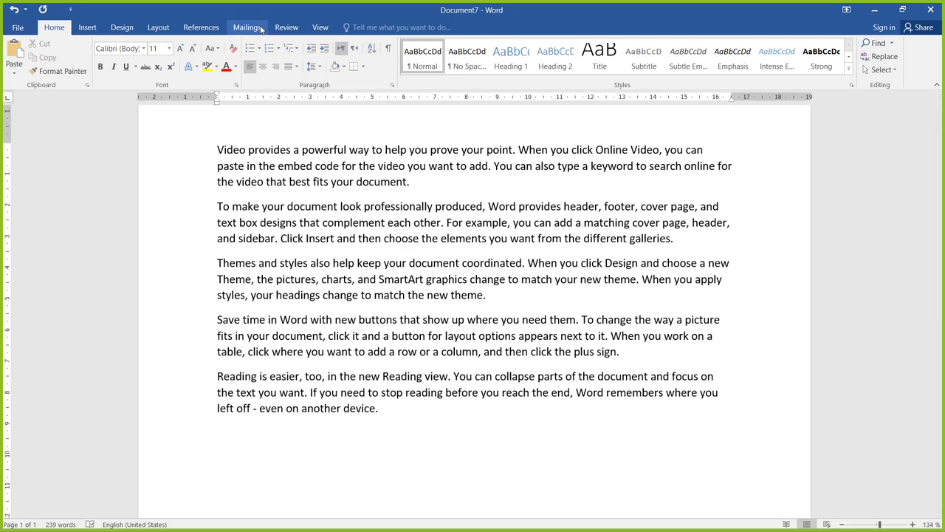
Append 2021 to the ends of paragraphs two, three and four
click(283, 29)
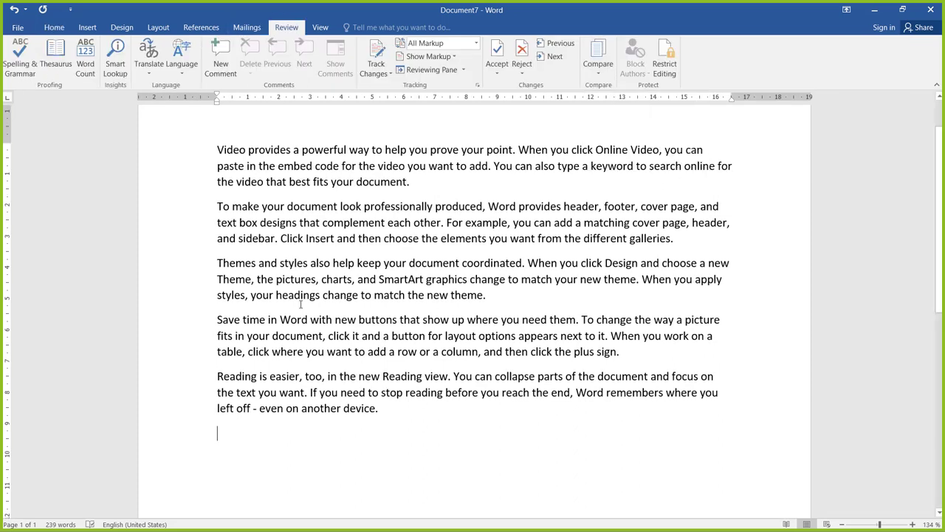
scroll(416, 235, up, 1)
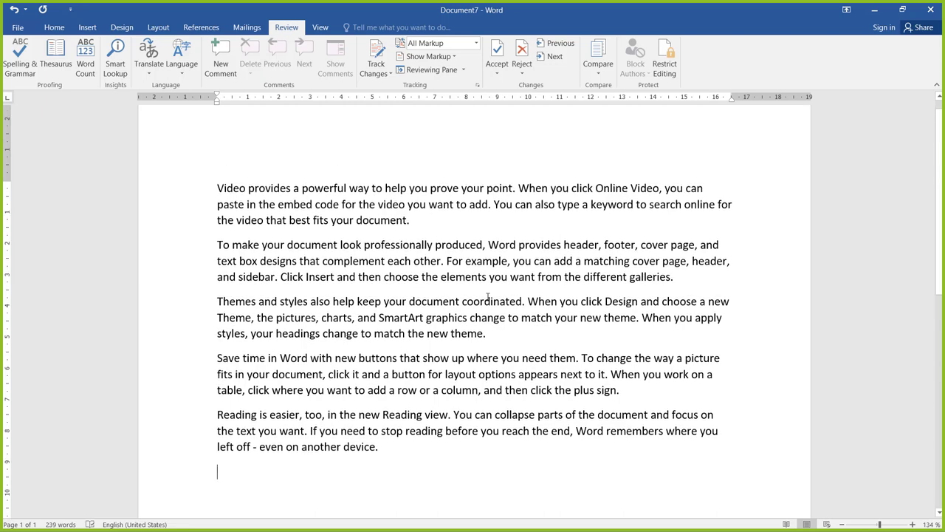
click(438, 221)
text(20)
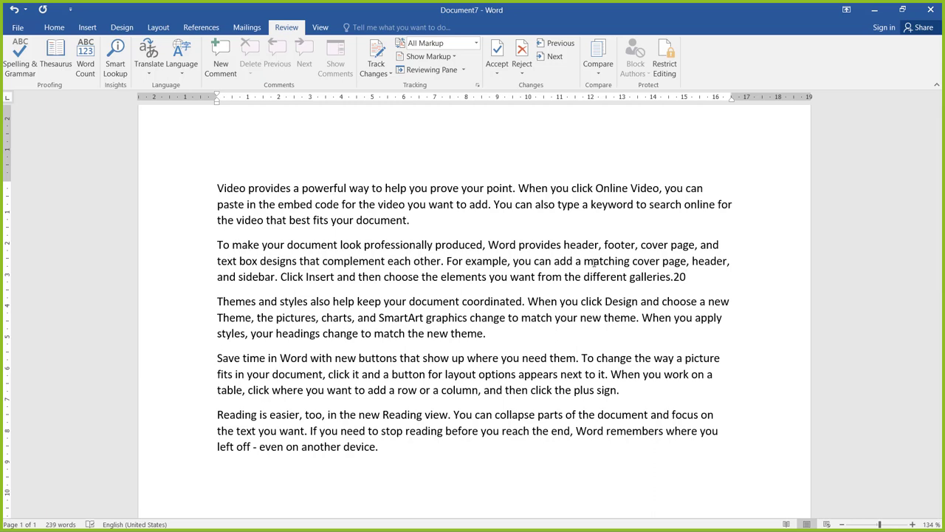
text(21)
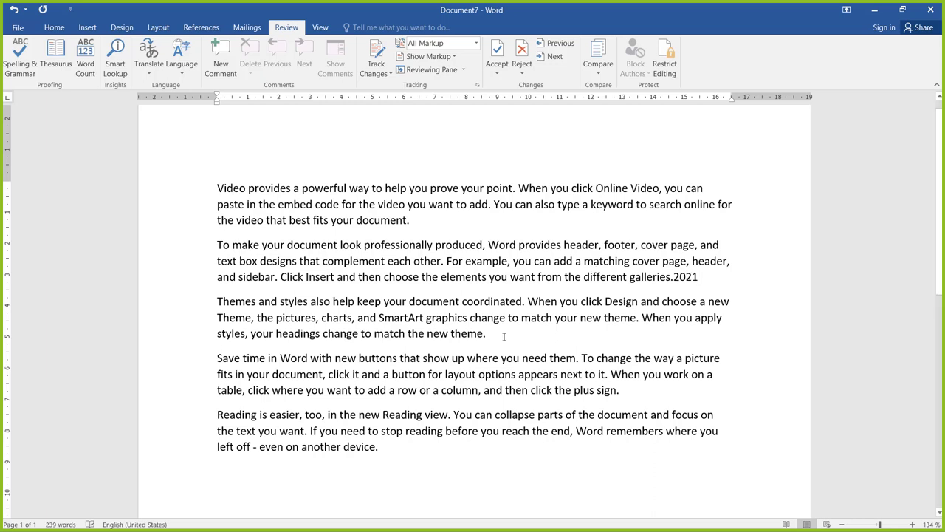
click(673, 277)
click(507, 333)
text(021)
text( 20)
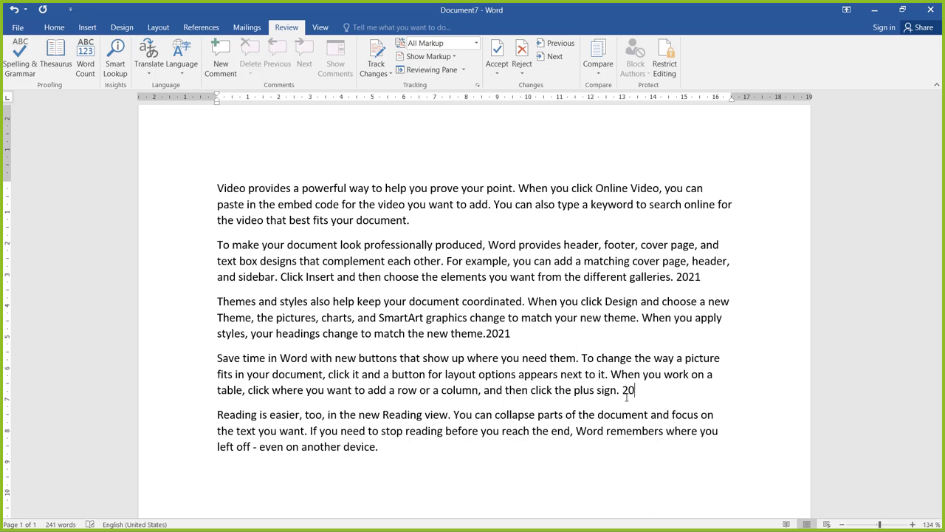
text(21)
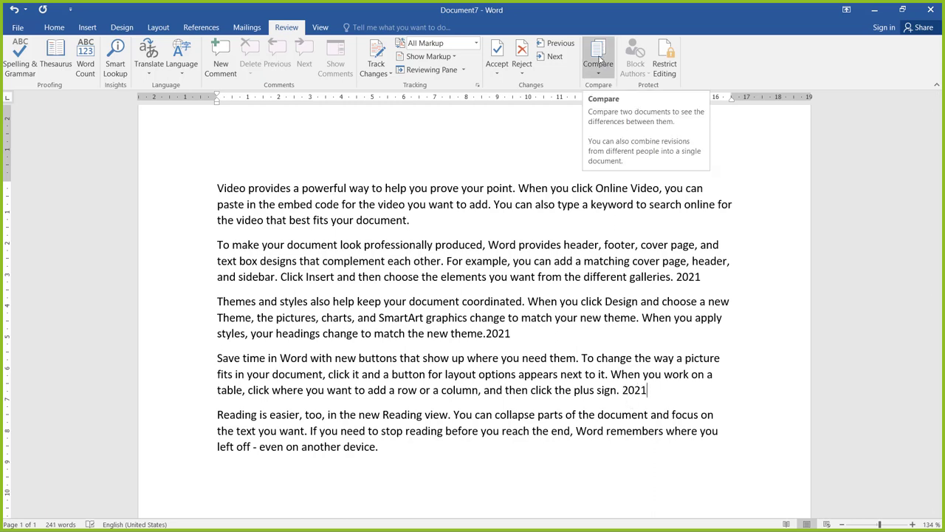
click(364, 375)
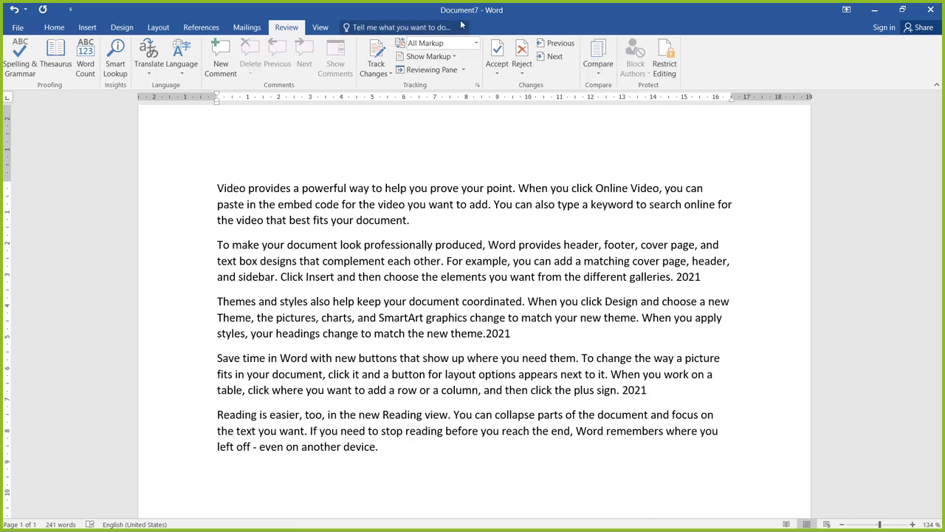
click(598, 67)
click(627, 102)
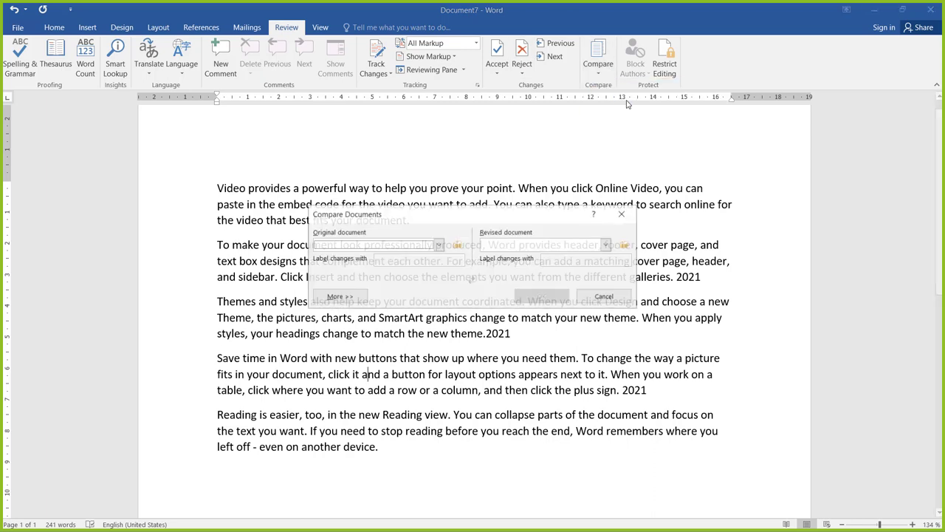
click(373, 246)
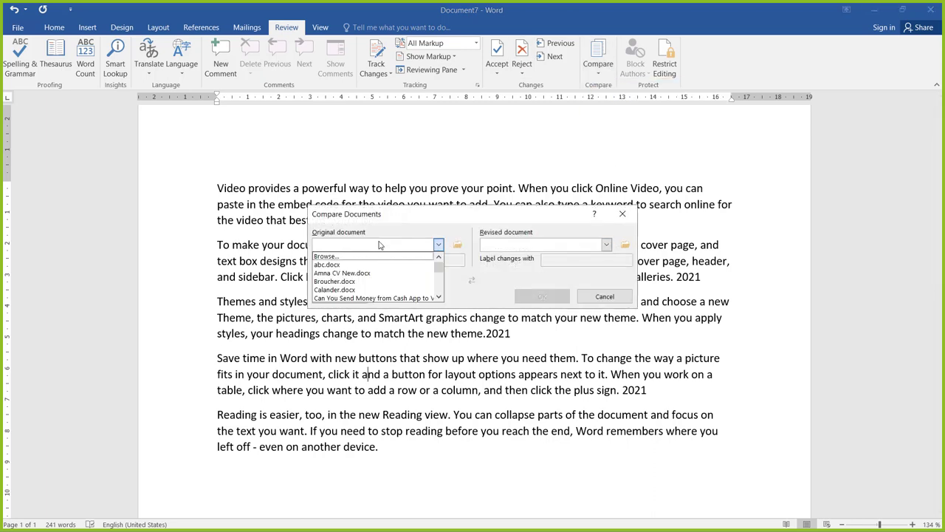
click(577, 303)
click(583, 299)
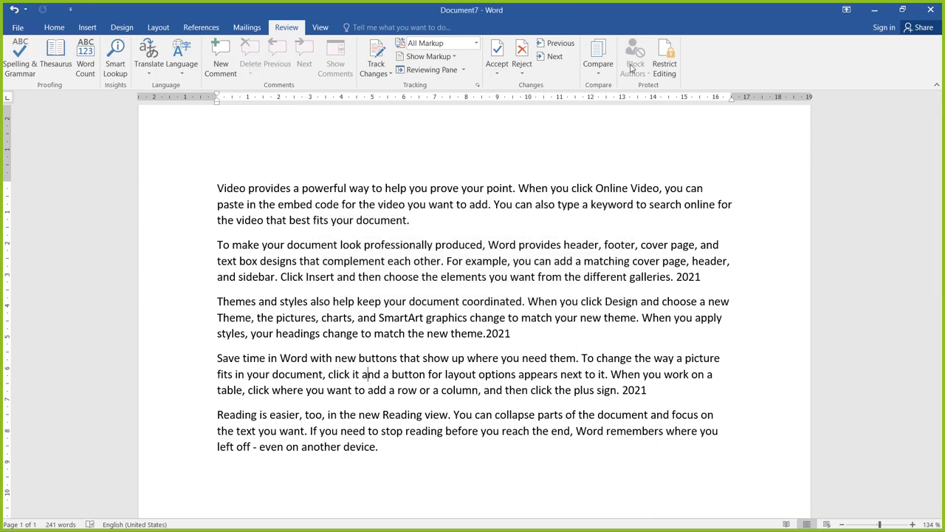
click(599, 59)
click(607, 102)
click(369, 250)
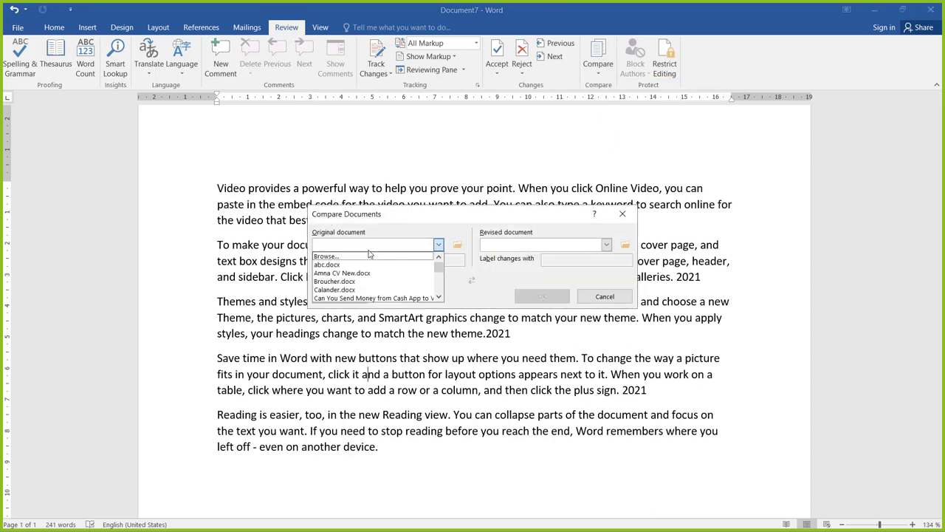
scroll(399, 284, down, 2)
scroll(414, 292, down, 1)
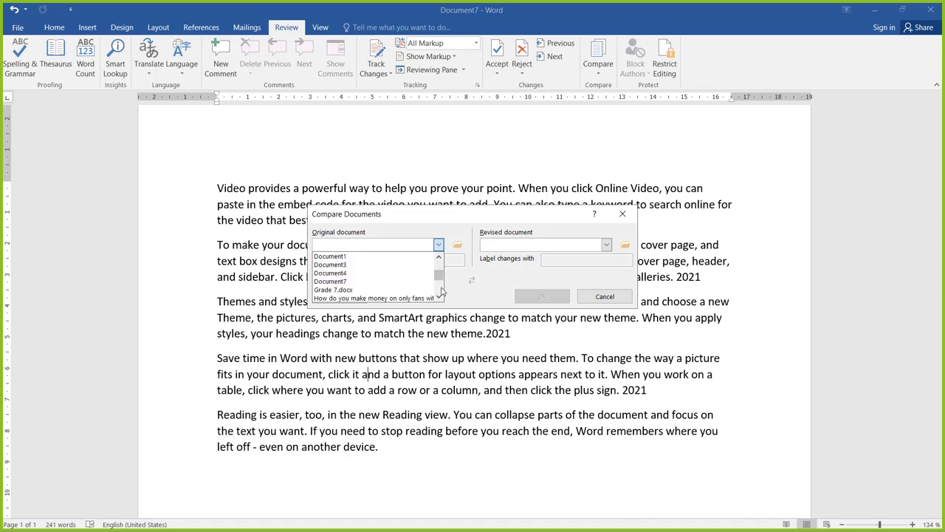
click(356, 283)
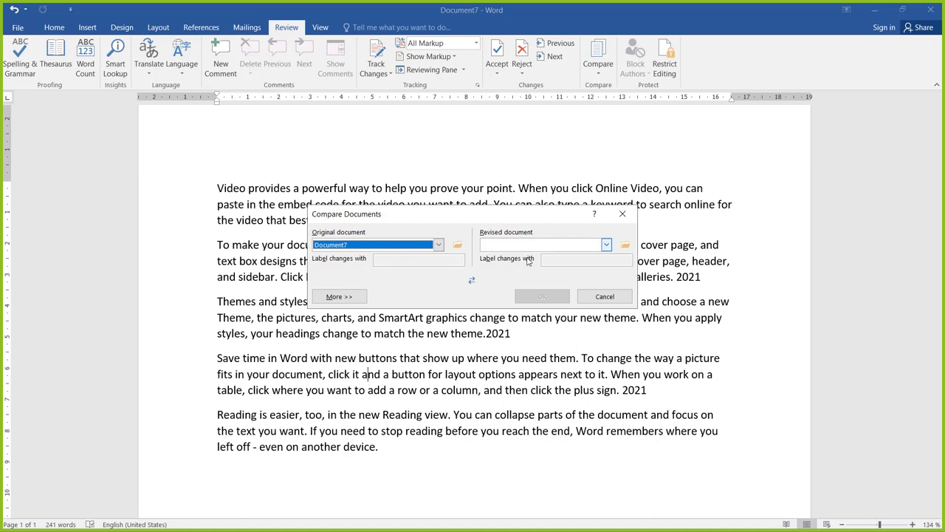
click(524, 247)
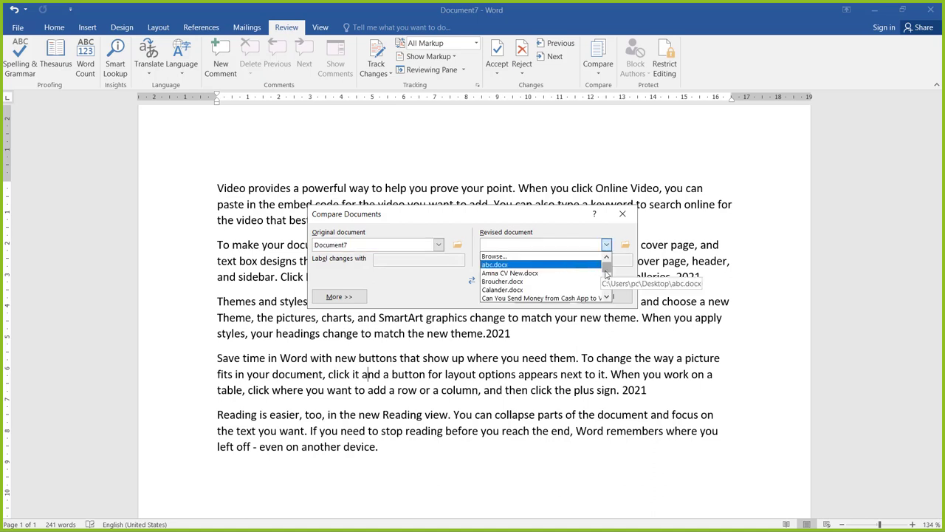
drag(607, 263, 609, 285)
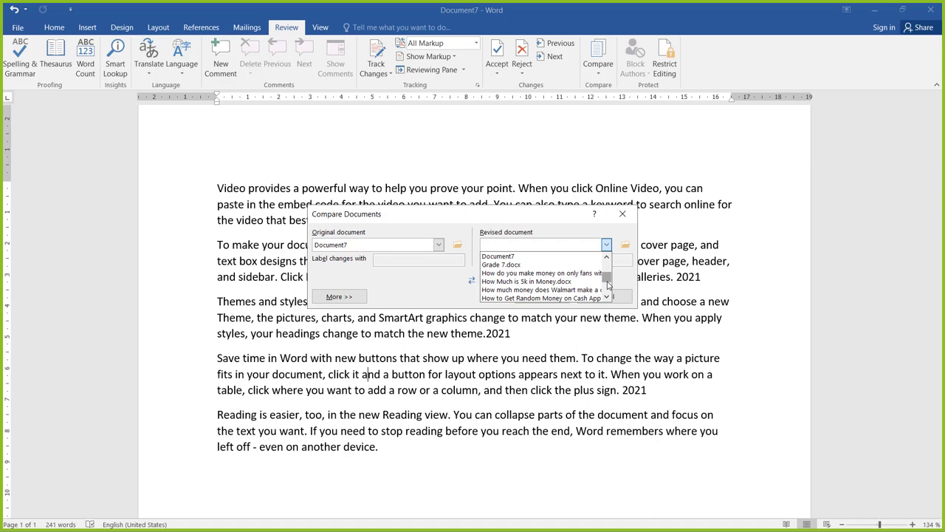
click(622, 213)
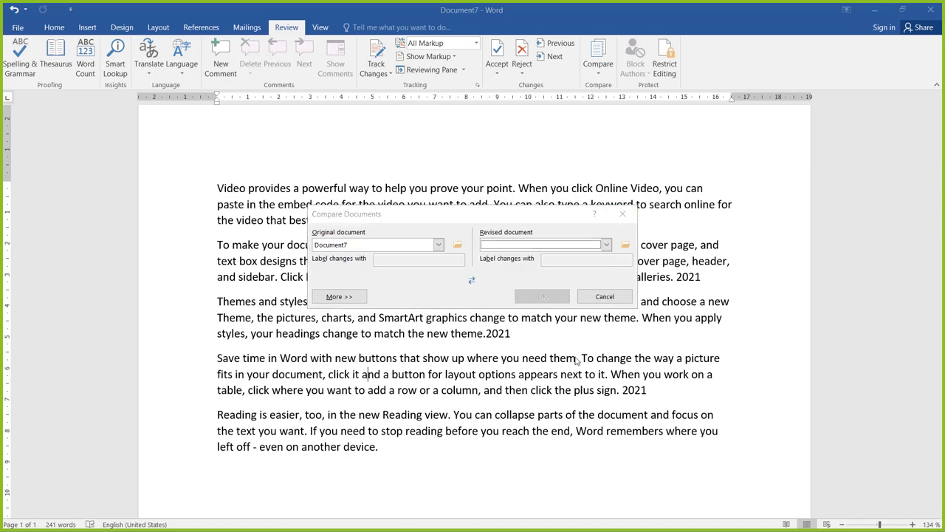
click(605, 296)
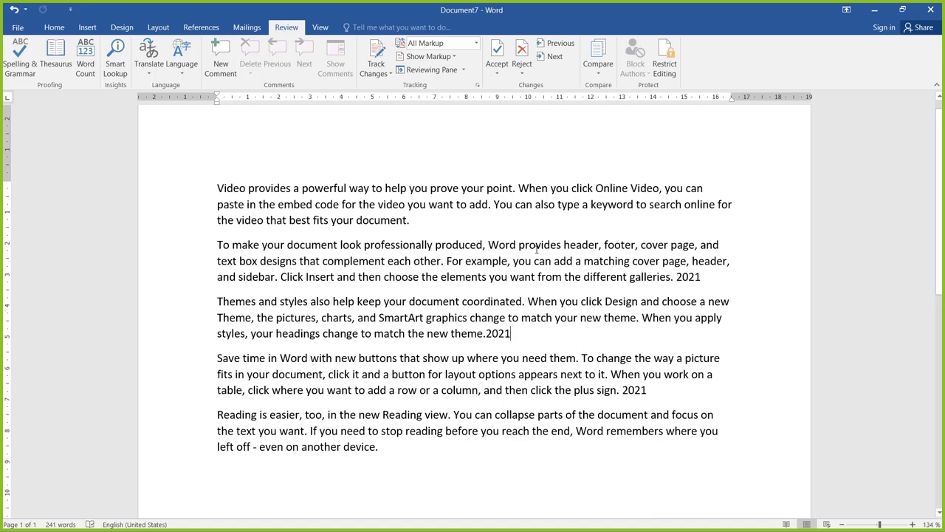
Copy all text from Document7 and paste it into a new Document8
click(432, 335)
key(ctrl+a)
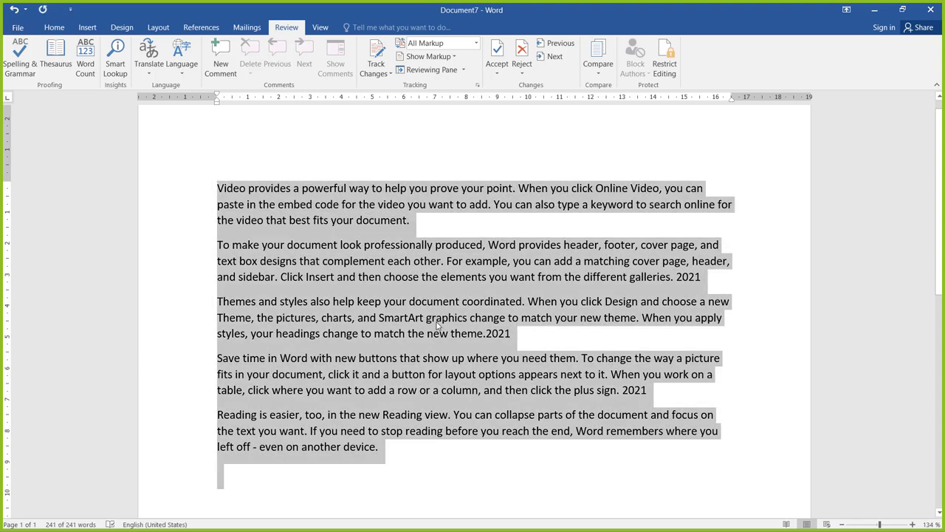
key(ctrl+c)
key(ctrl+n)
key(ctrl+v)
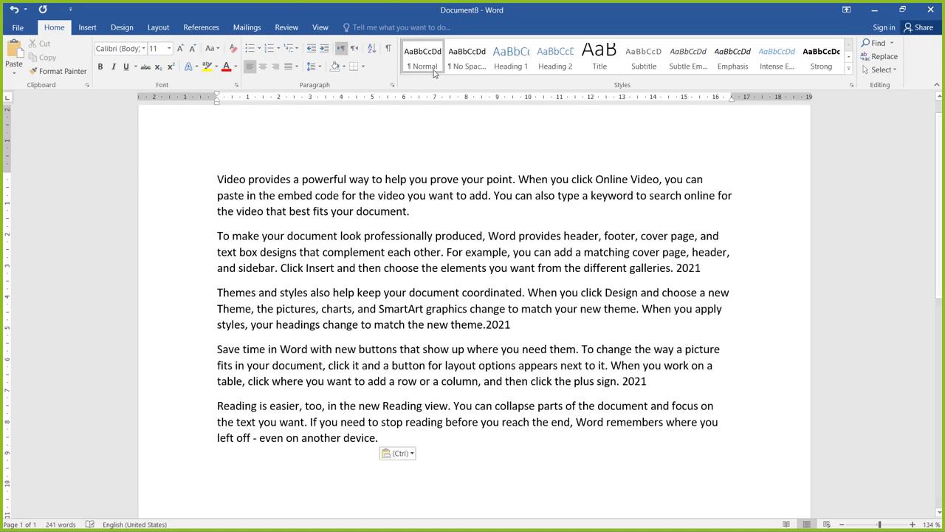
Start a Review > Compare with Document7 as the original document
click(284, 28)
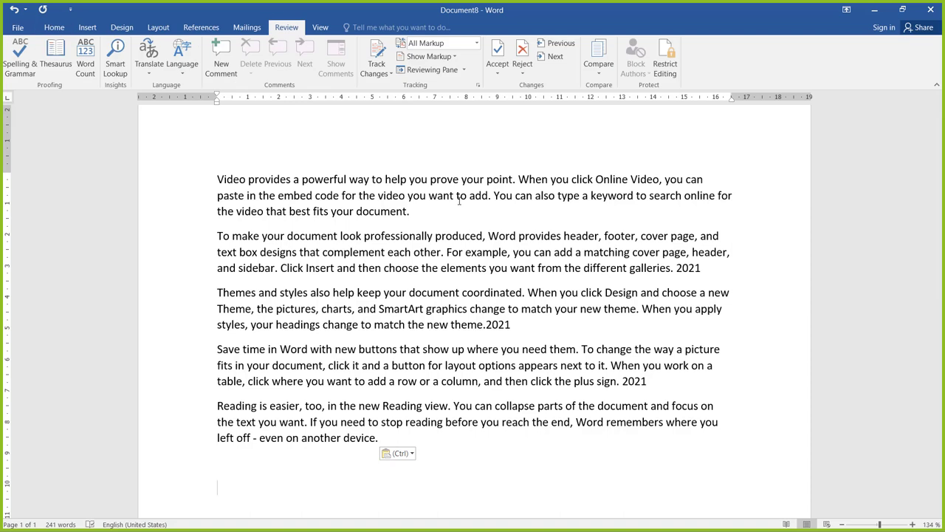
click(598, 65)
click(644, 100)
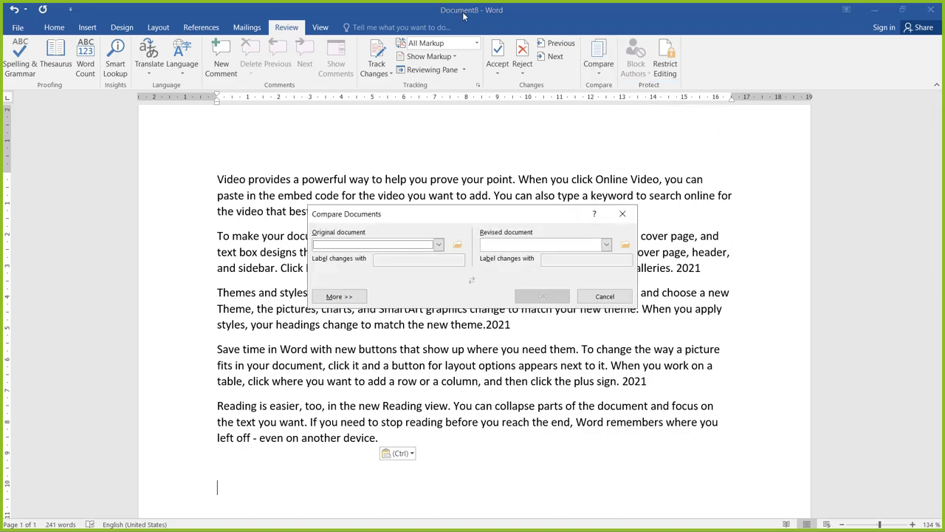
drag(551, 210, 797, 148)
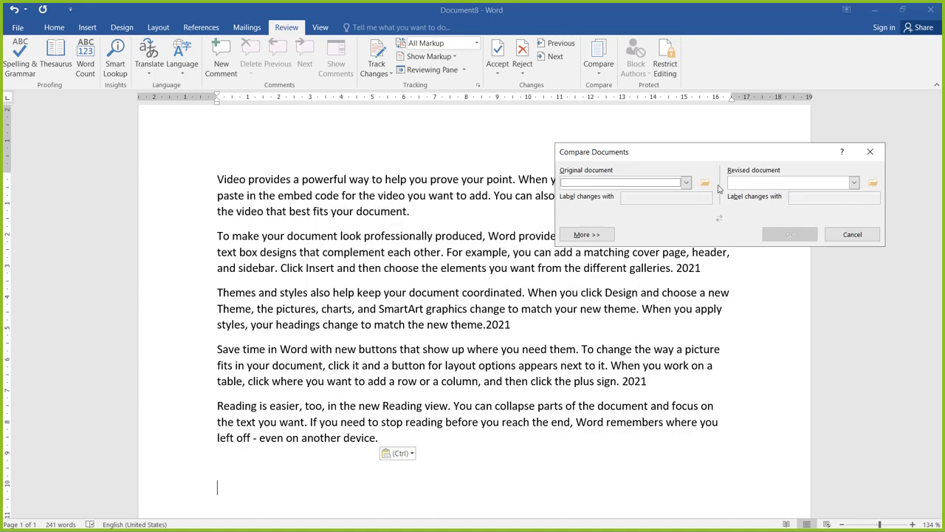
click(685, 183)
drag(685, 204, 685, 211)
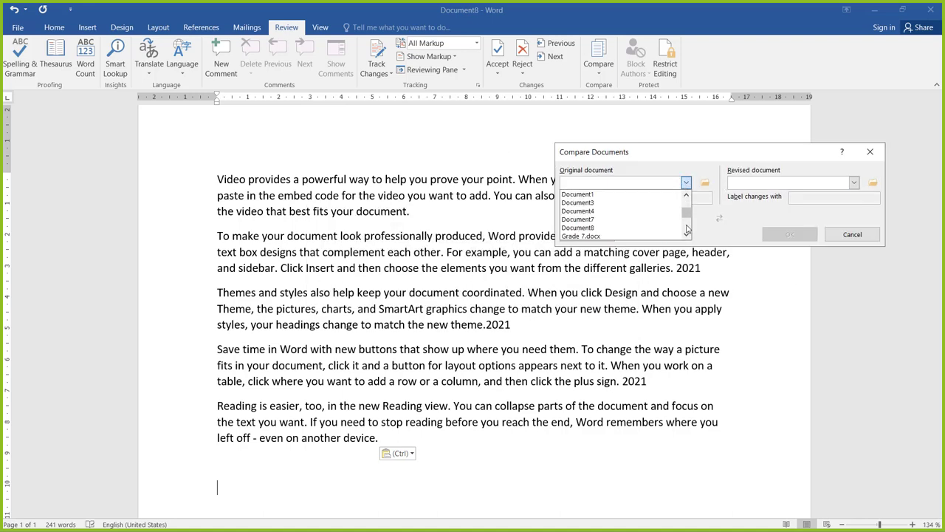
click(613, 219)
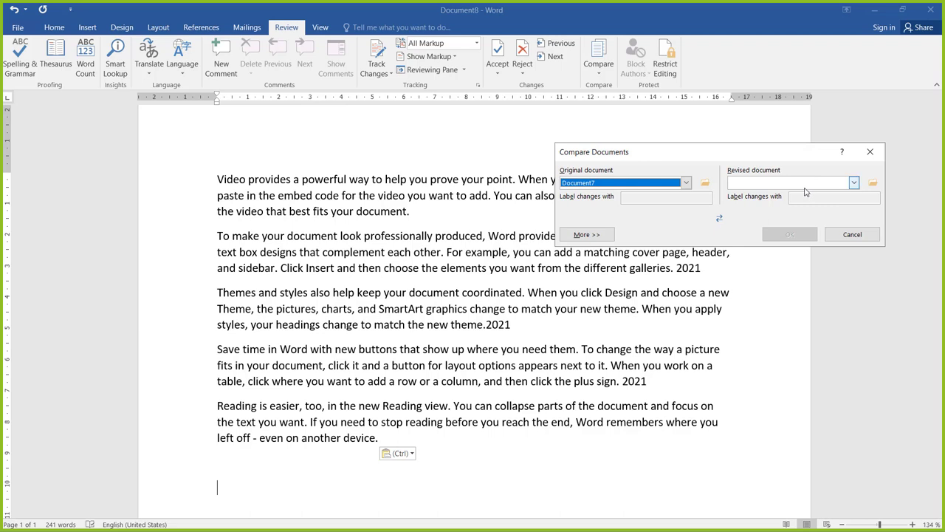
Choose Document8 as the revised document and run the comparison
click(804, 184)
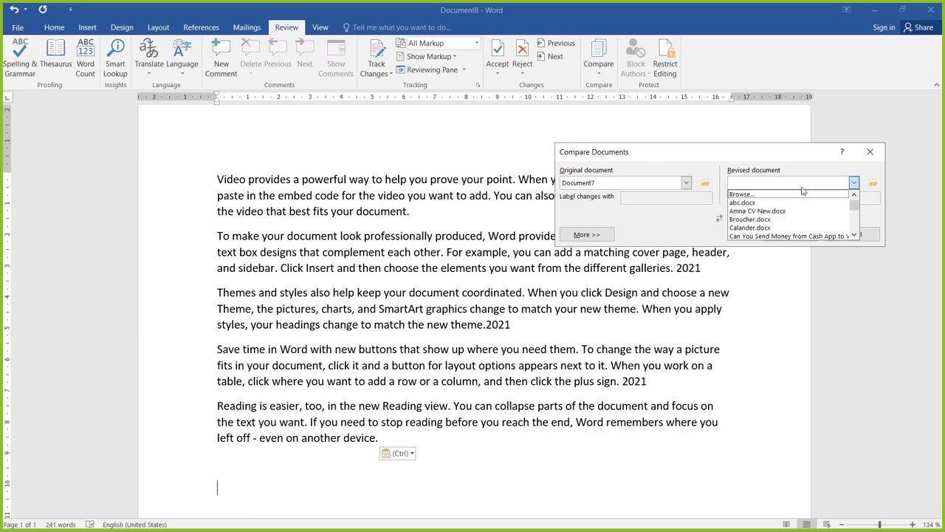
click(854, 227)
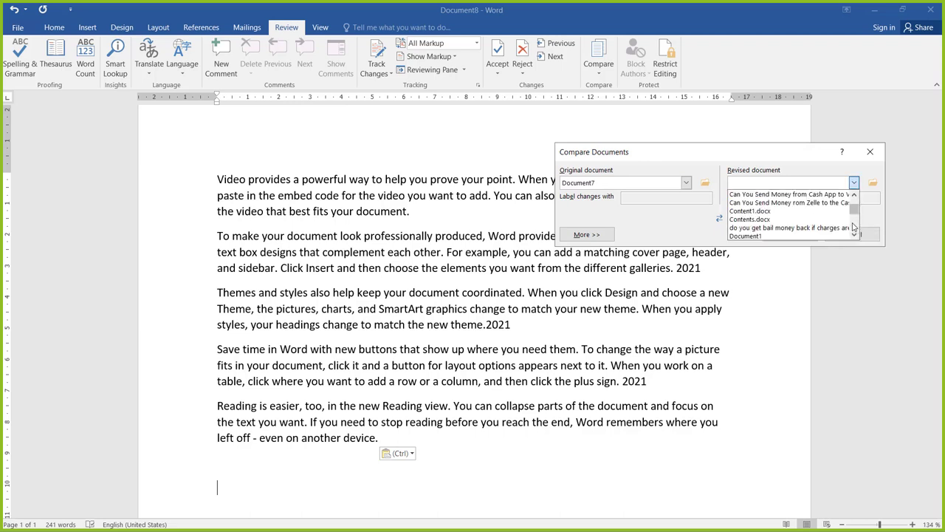
click(854, 227)
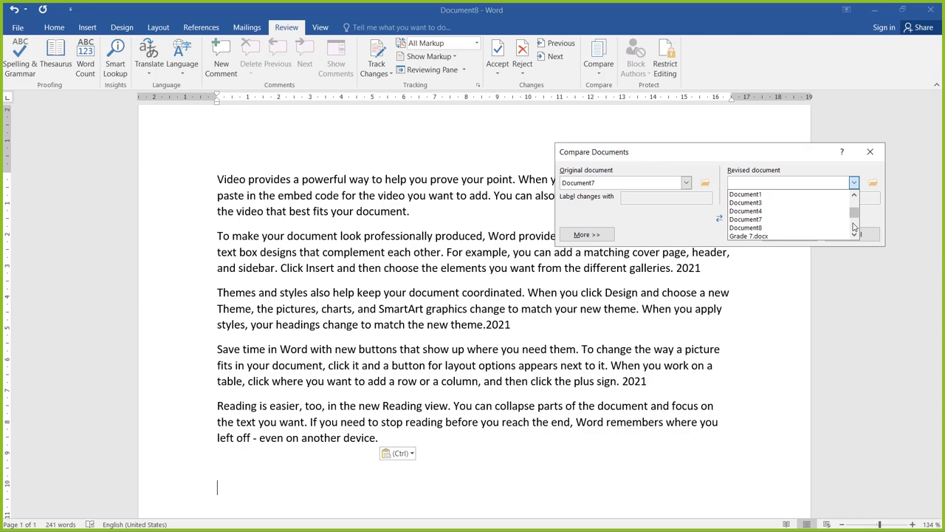
click(803, 232)
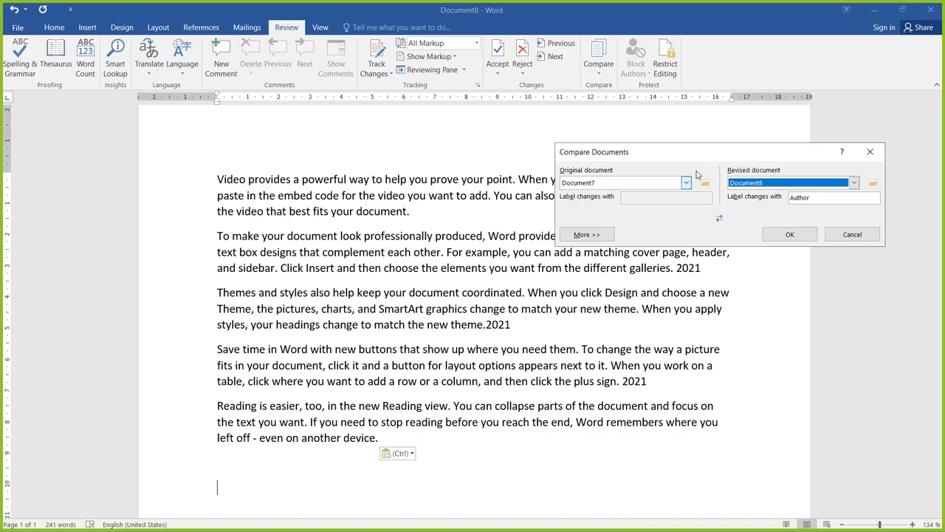
drag(728, 154, 587, 148)
click(650, 226)
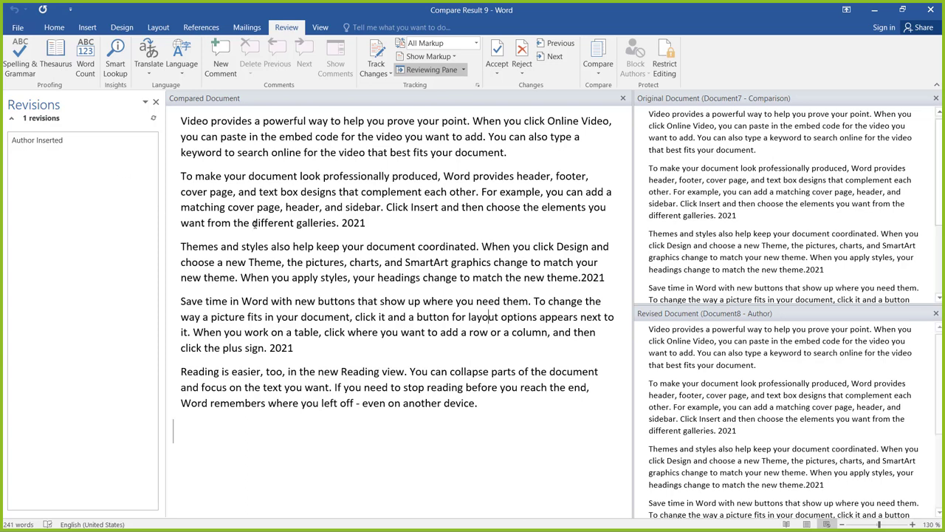
Close the original and revised source panes in Compare Result 9, then bring up Alt+Tab
click(735, 218)
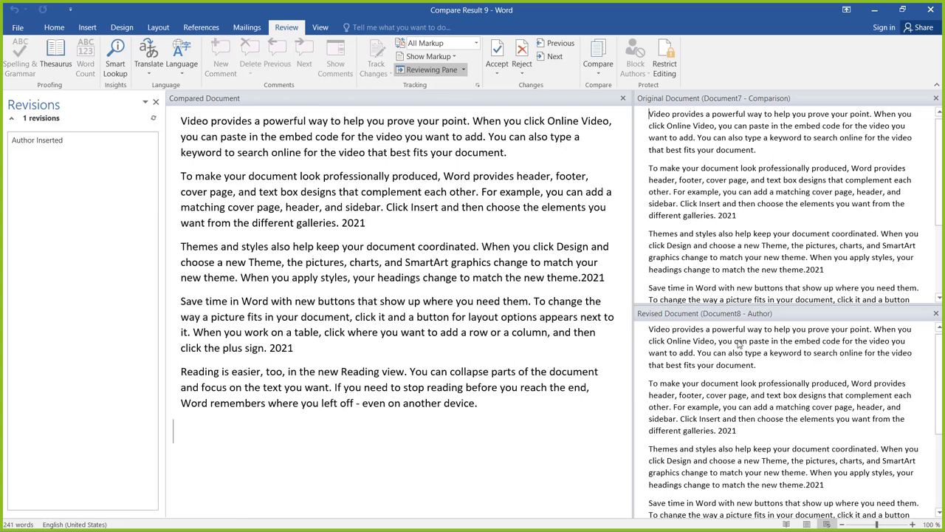
click(935, 99)
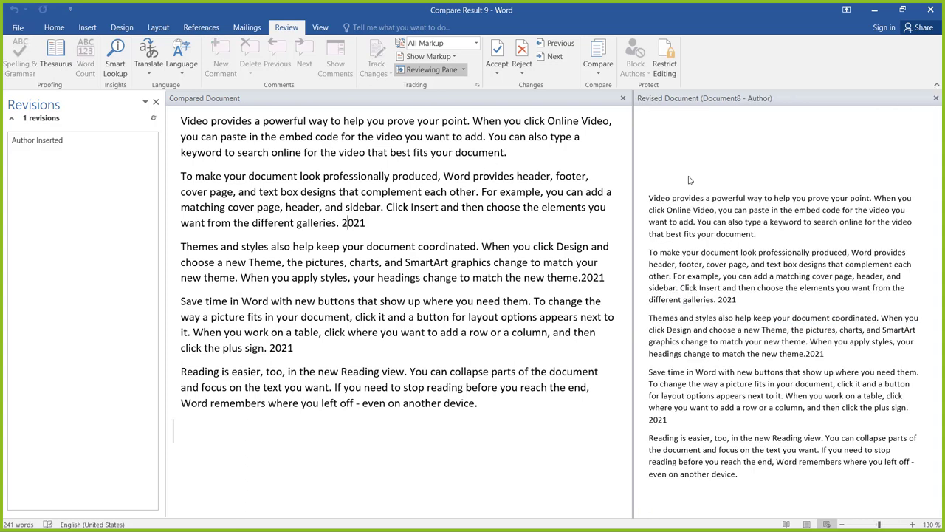
click(935, 98)
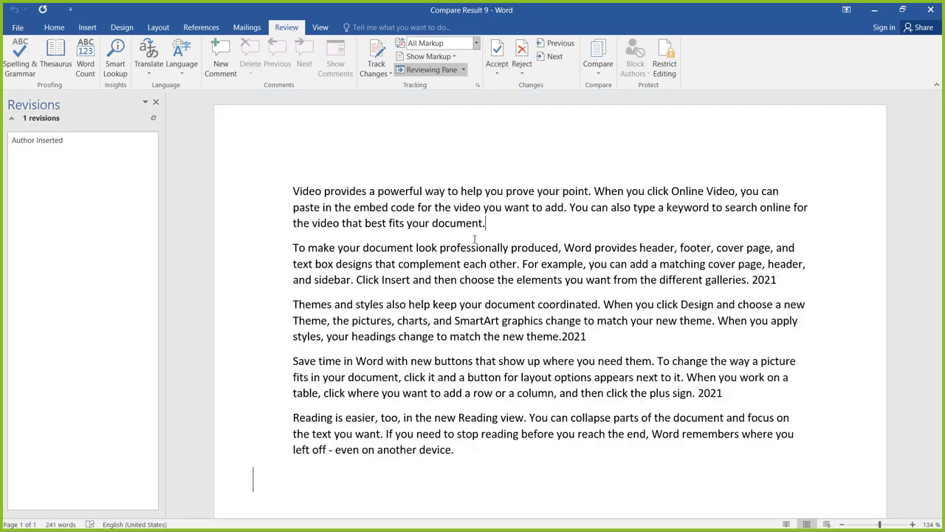
click(478, 279)
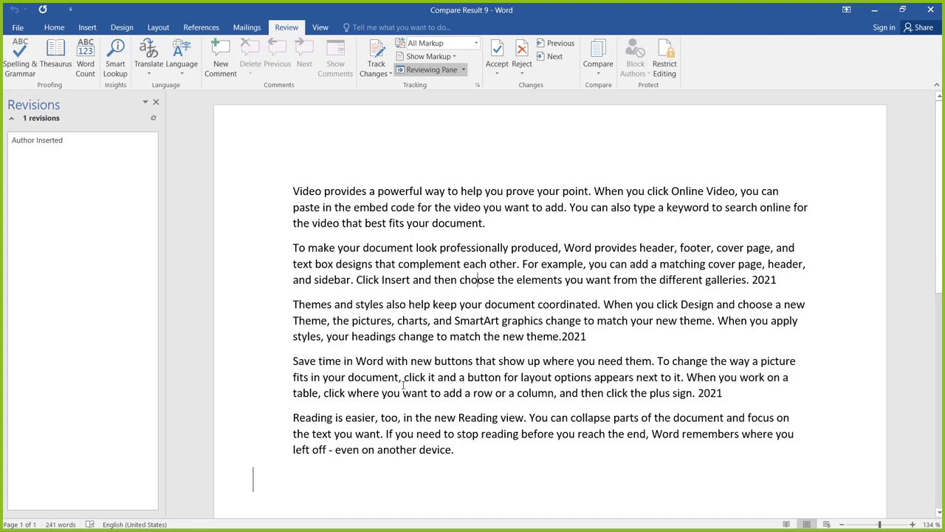
key(alt+Tab)
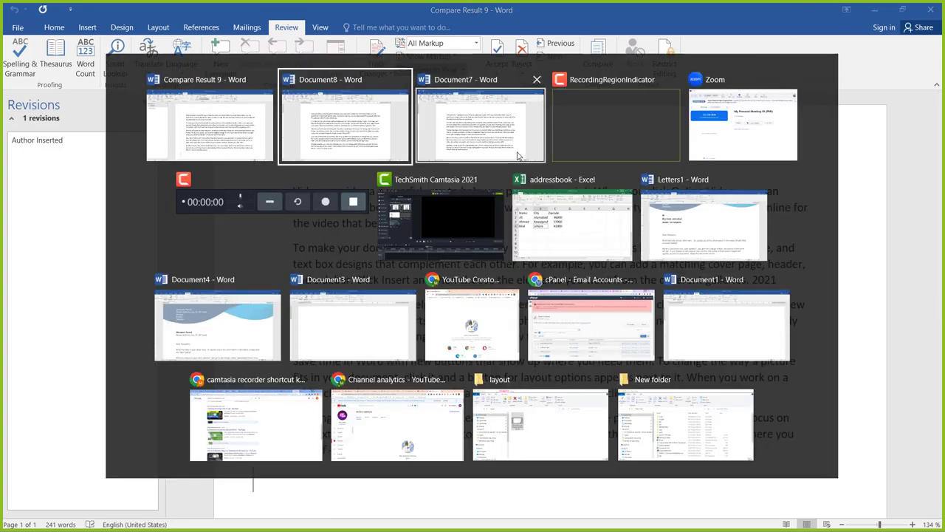
Switch between Document7 and Document8, selecting Document7's text, then return to Compare Result 9
click(517, 155)
key(ctrl+a)
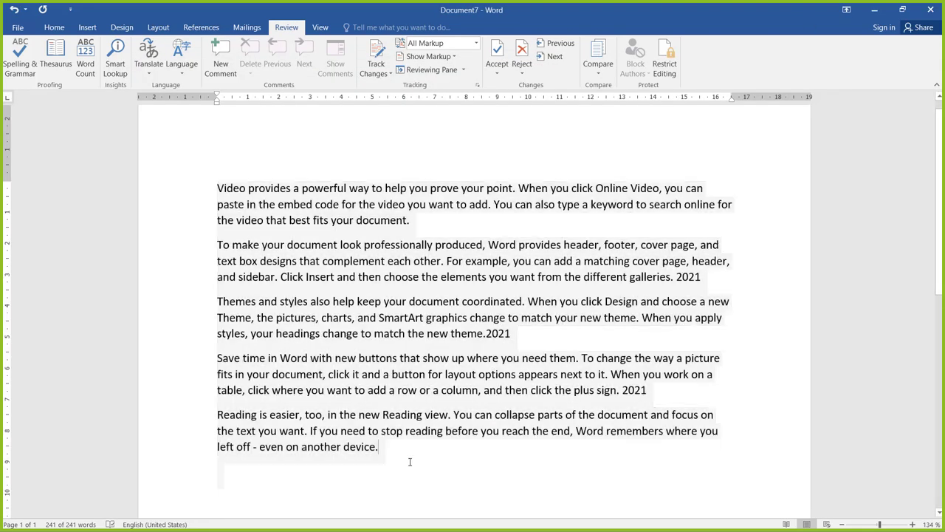
drag(410, 461, 189, 190)
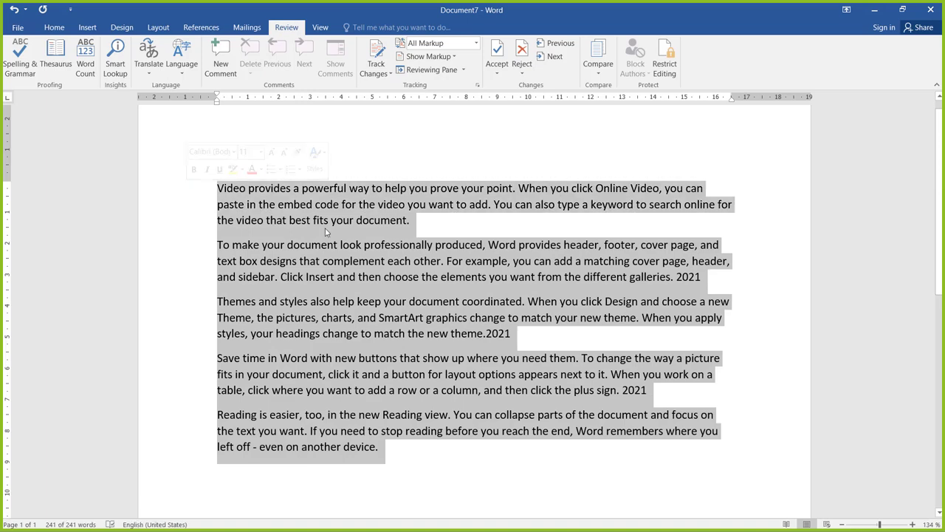
key(alt+Tab)
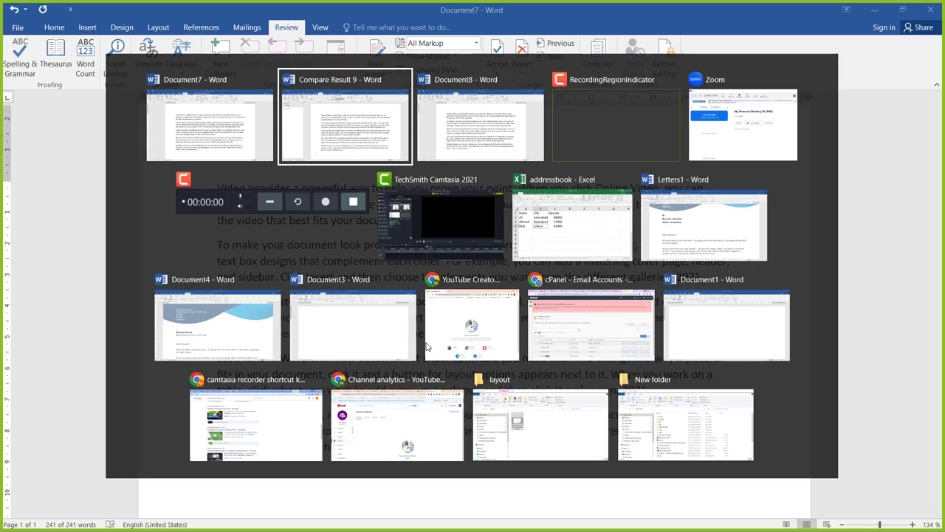
click(517, 125)
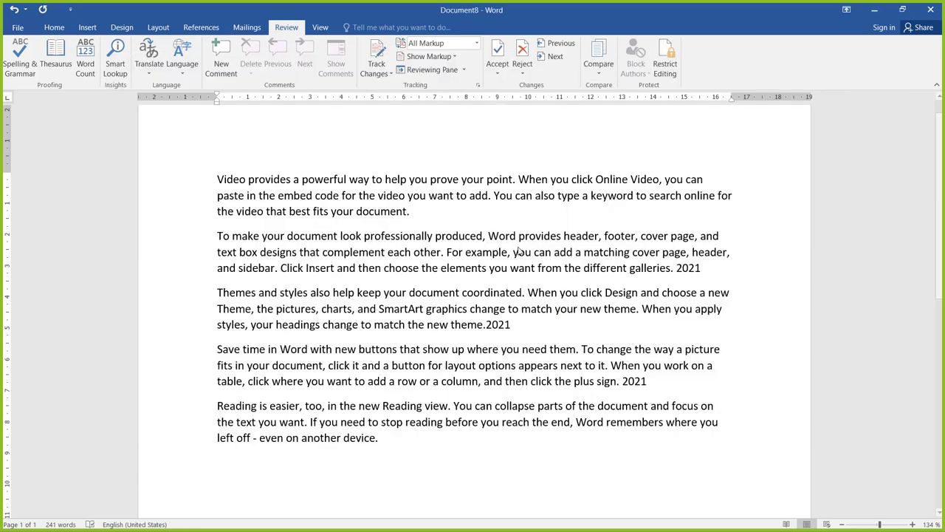
key(alt+Tab)
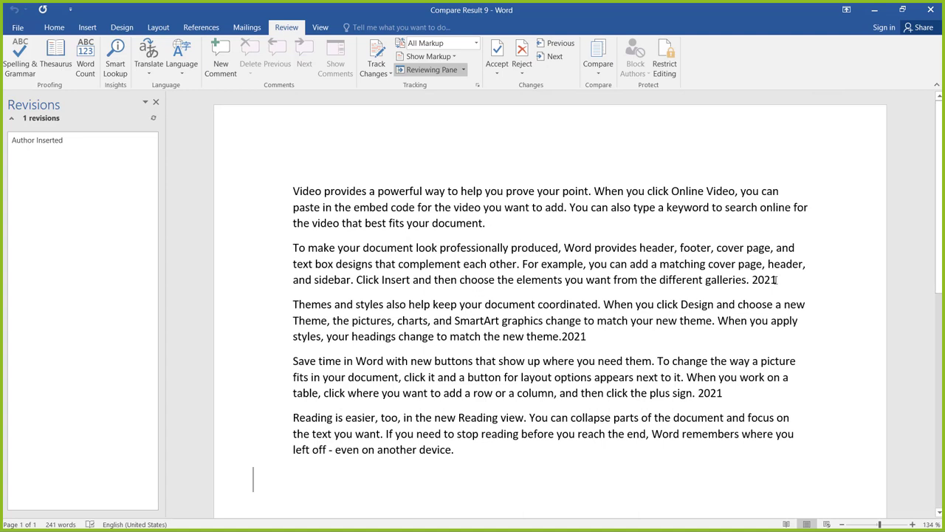
Change the 2021 endings of paragraphs two to four to 2022, hide the Reviewing Pane, and close the document
key(BackSpace)
text(2)
key(BackSpace)
text(2)
click(727, 388)
key(BackSpace)
text(2)
click(156, 102)
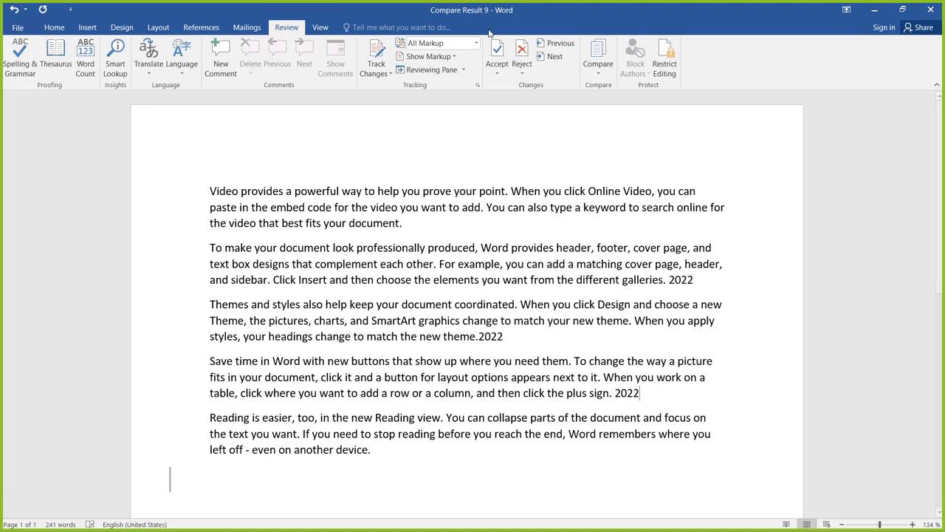
click(931, 12)
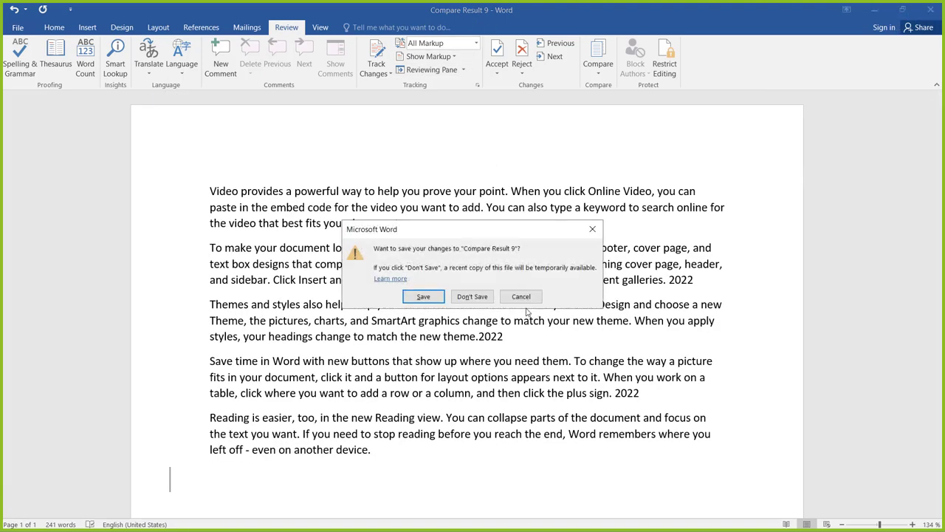
Discard Compare Result 9 unsaved and change Document8's three trailing 2021 years to 2022
click(472, 297)
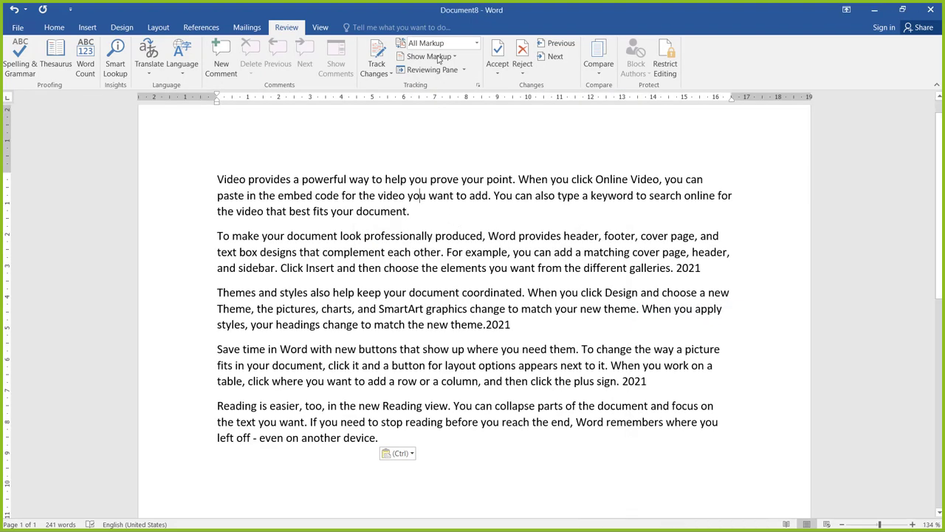
click(443, 293)
key(BackSpace)
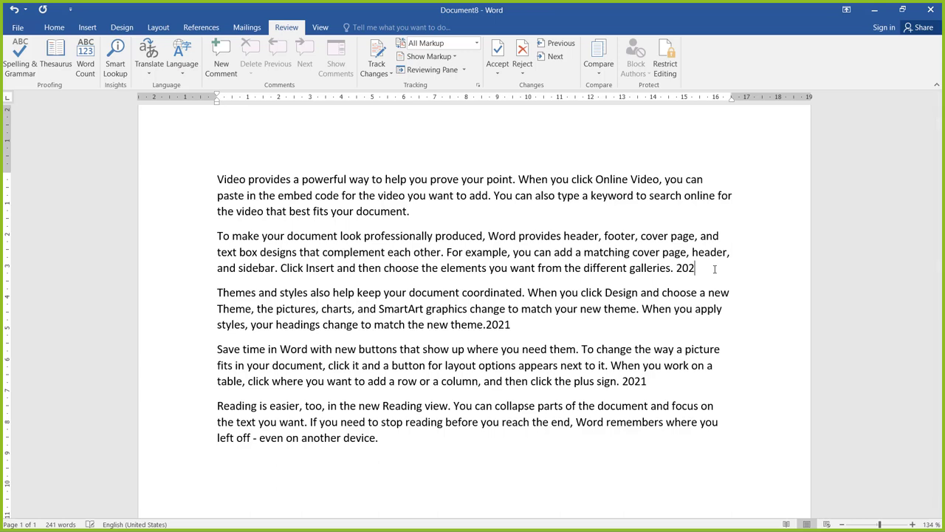
text(2)
click(520, 325)
key(BackSpace)
text(2)
click(658, 383)
key(BackSpace)
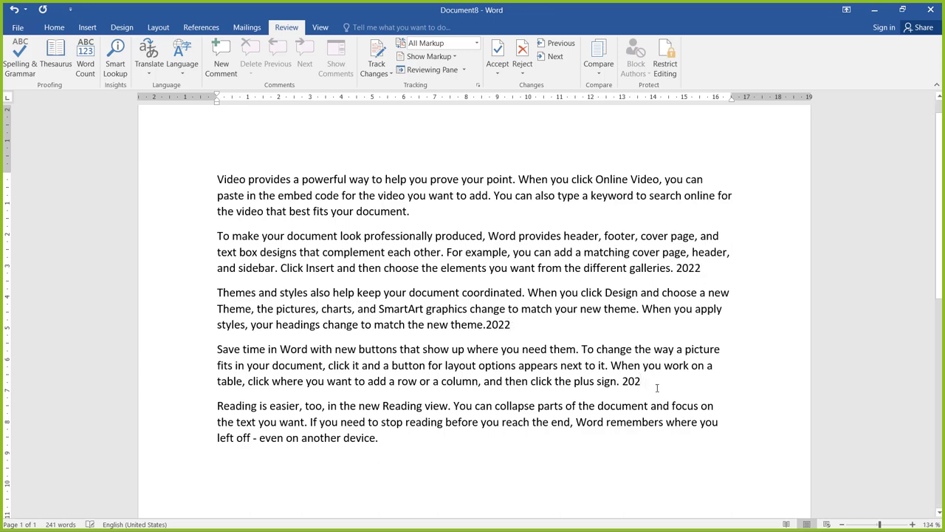
text(2)
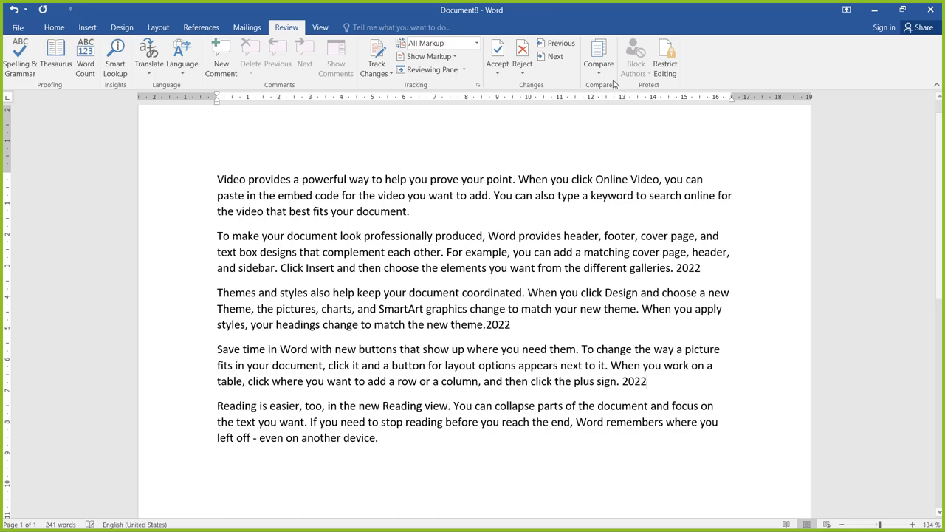
Compare Document7 as the original against Document8 as the revised version
click(600, 70)
click(619, 109)
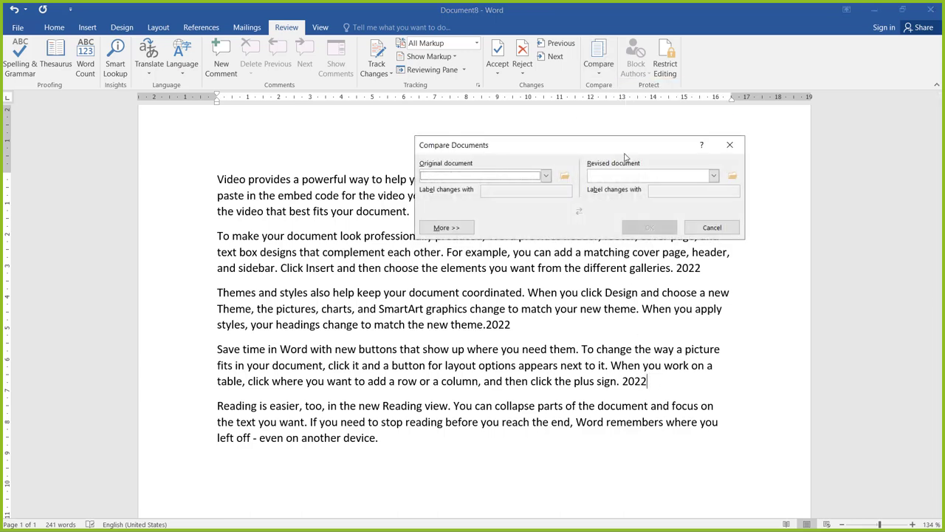
click(546, 175)
scroll(551, 223, down, 5)
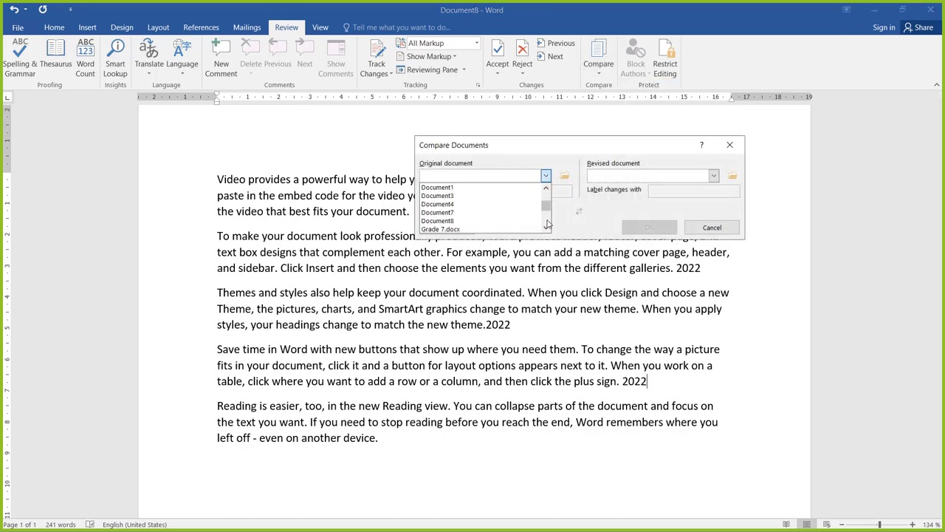
click(453, 228)
click(714, 175)
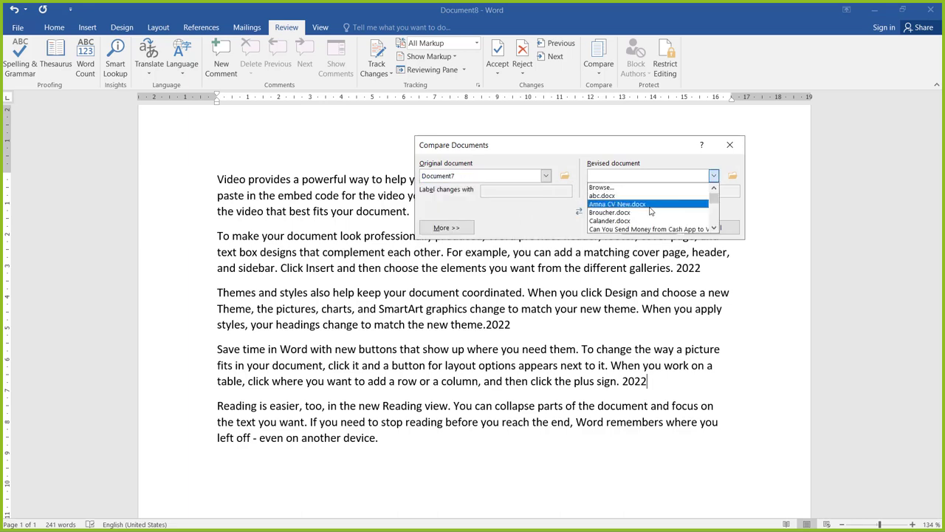
scroll(716, 221, down, 3)
scroll(716, 223, down, 3)
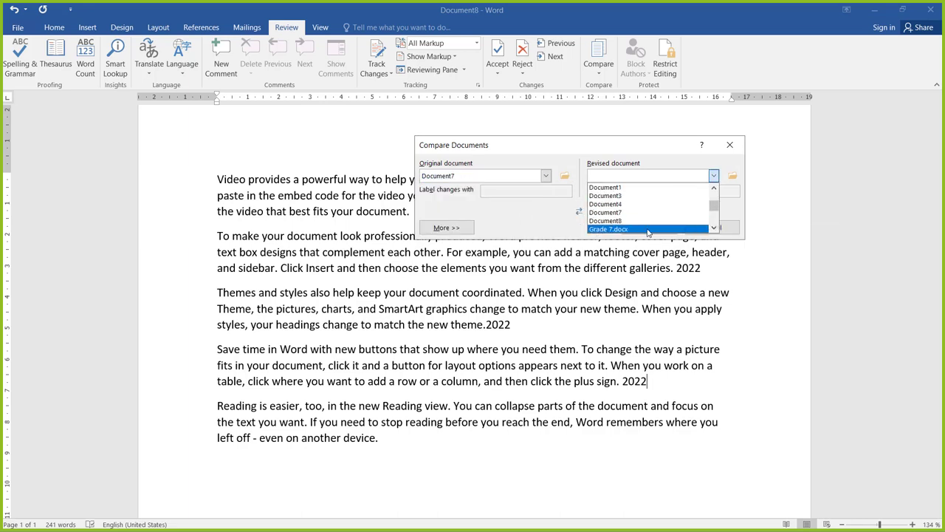
click(627, 226)
click(670, 230)
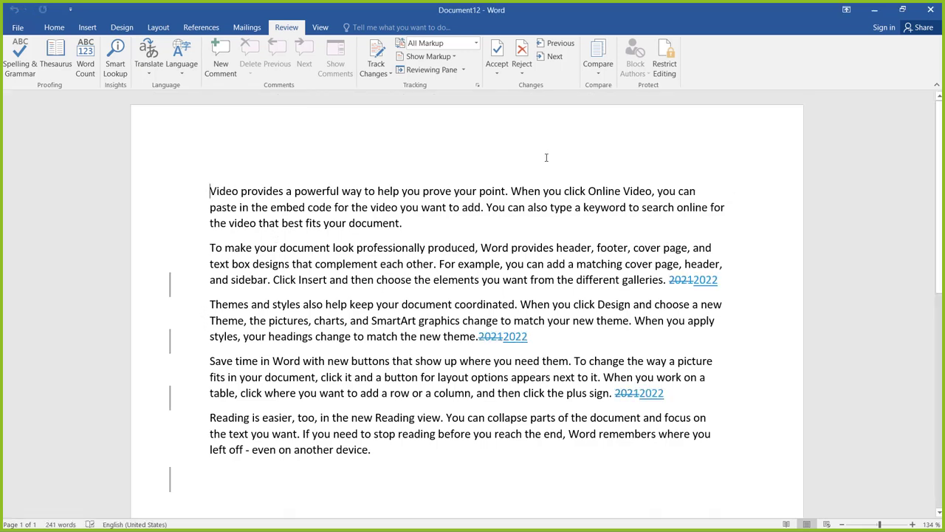
Accept all tracked changes in the comparison document so only the 2022 years remain
click(665, 63)
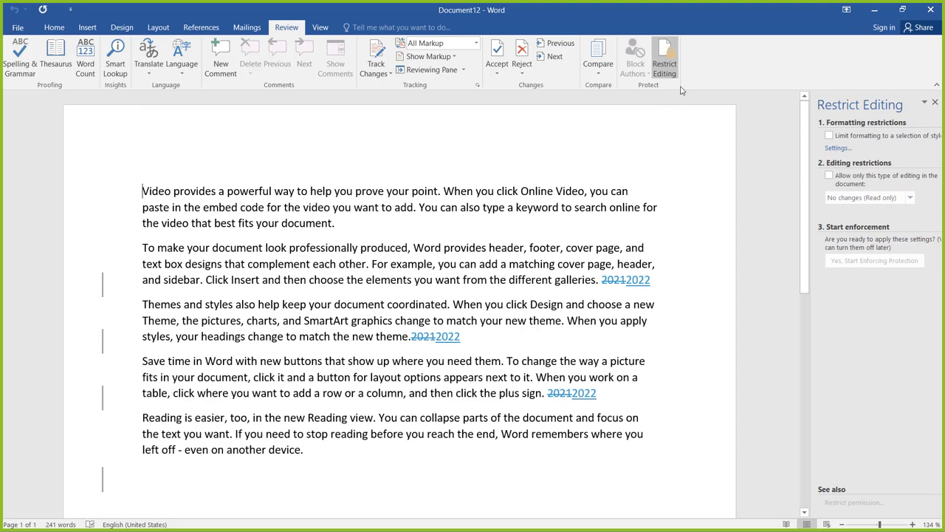
click(664, 59)
click(607, 77)
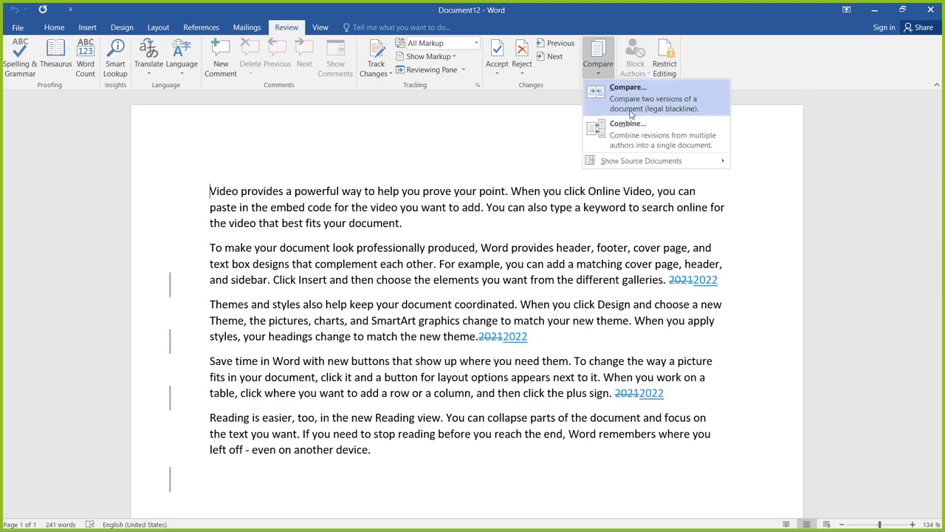
click(566, 280)
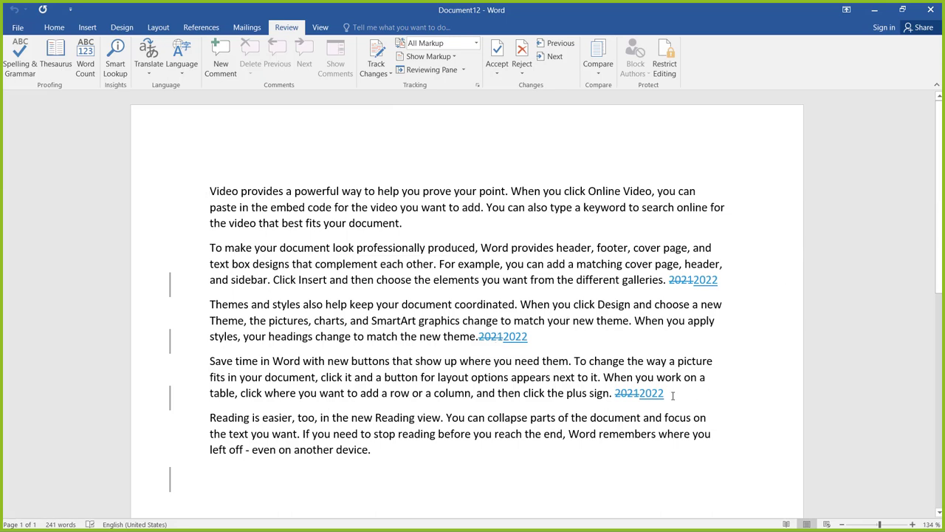
click(503, 73)
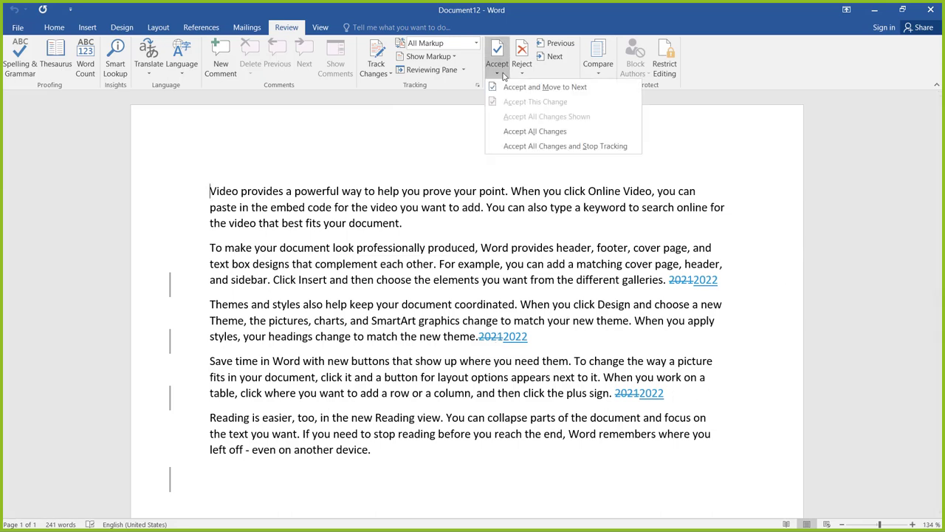
click(510, 130)
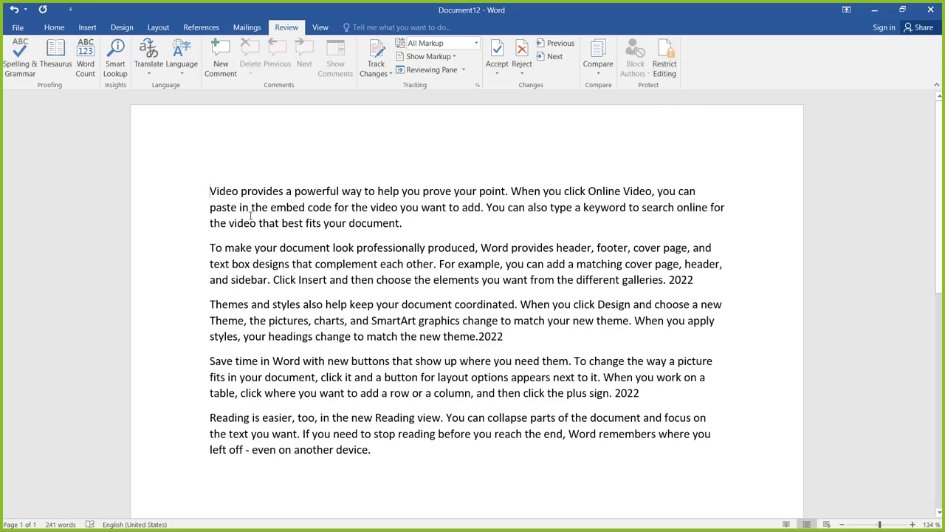
Select and deselect the opening paragraphs to check the result, then close the comparison document
drag(251, 215, 456, 376)
click(500, 407)
drag(251, 207, 478, 402)
click(488, 418)
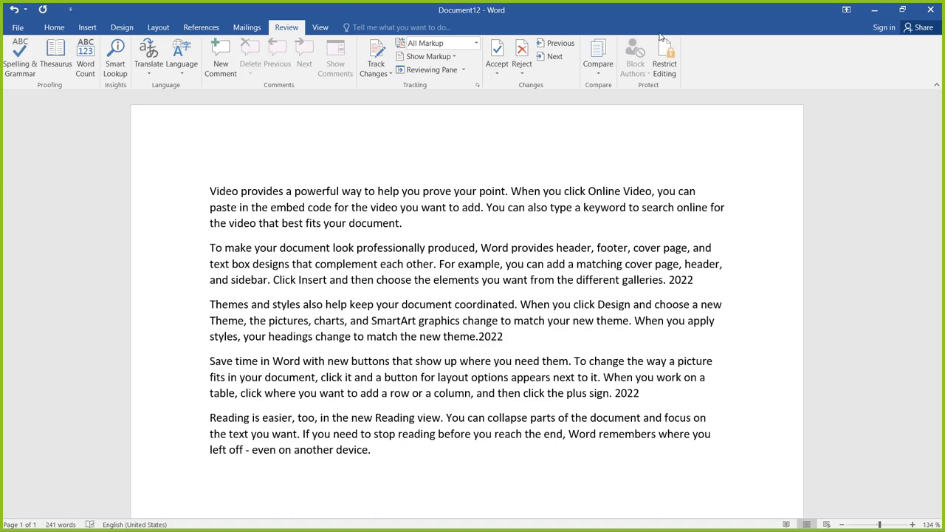
click(931, 12)
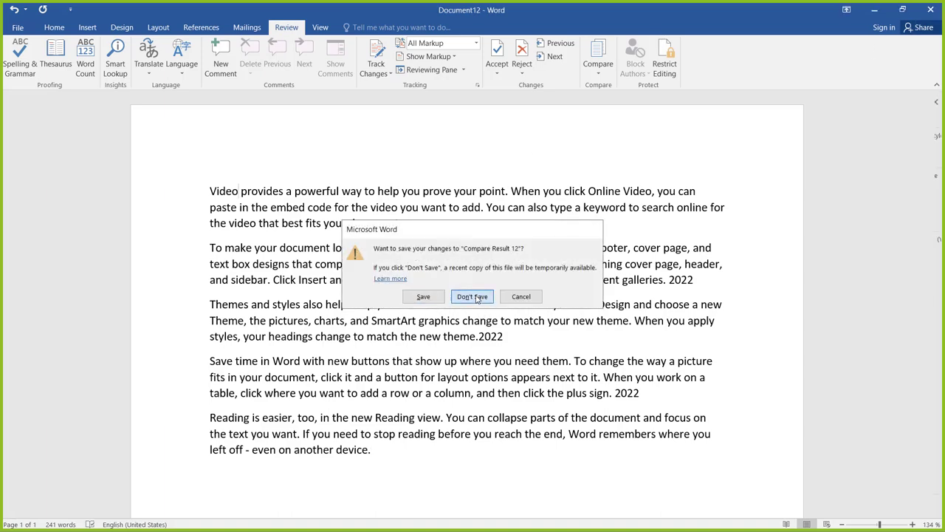
Close Compare Result 12 and Document8 without saving either
click(473, 296)
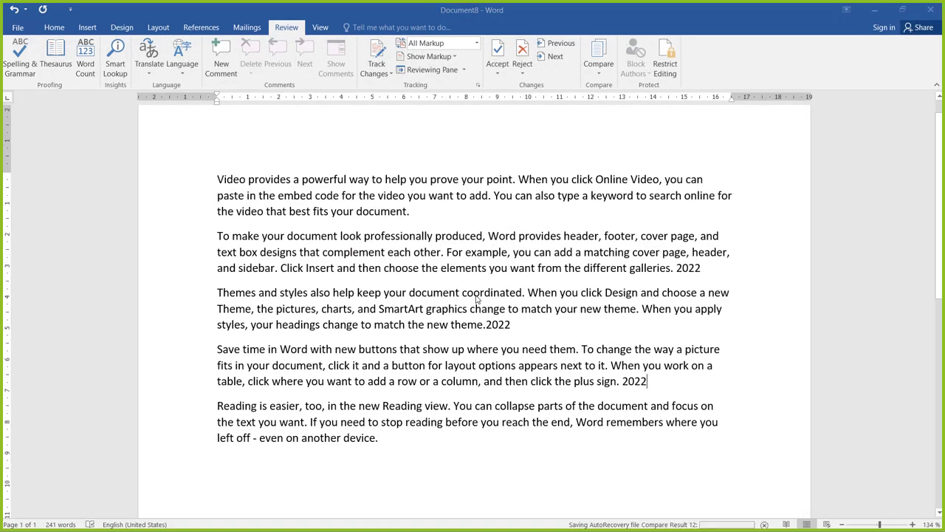
click(931, 9)
click(473, 299)
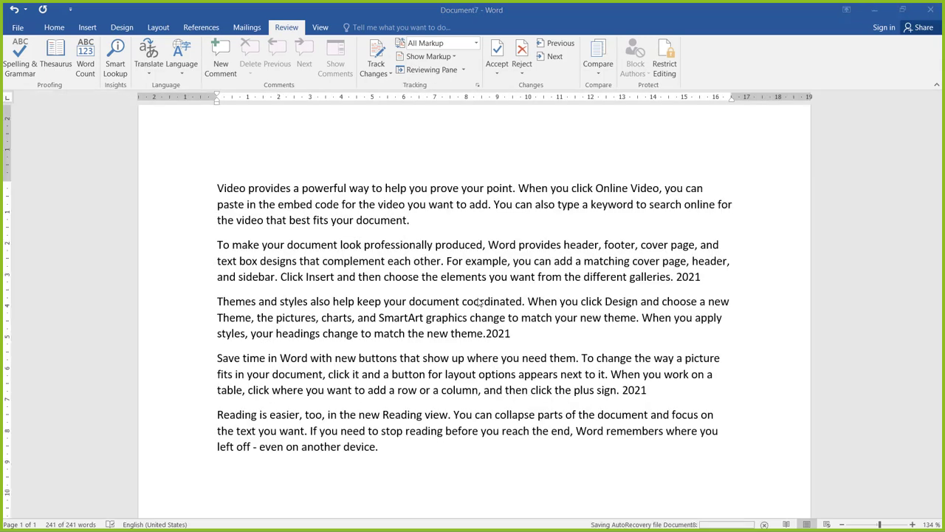
In Document7, select and deselect the opening paragraphs, then show the Restrict Editing pane
click(455, 318)
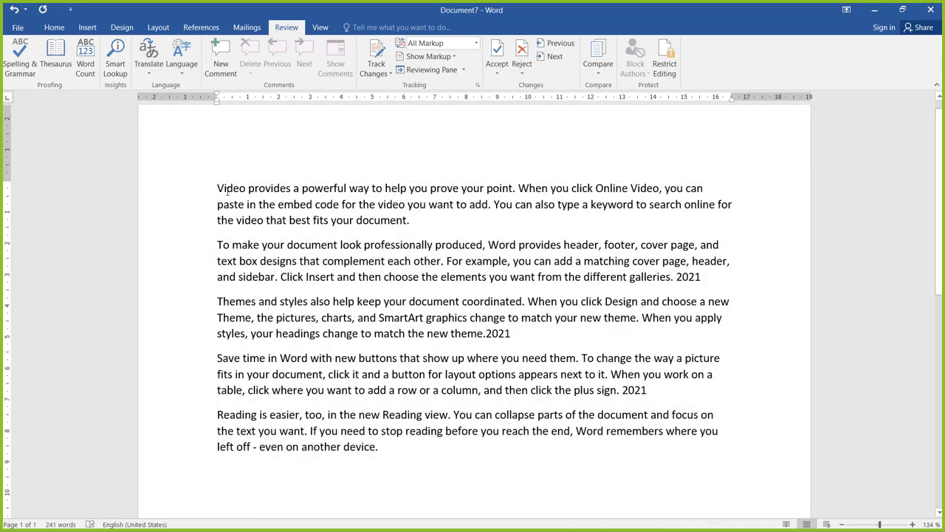
drag(217, 188, 449, 415)
click(417, 457)
click(665, 68)
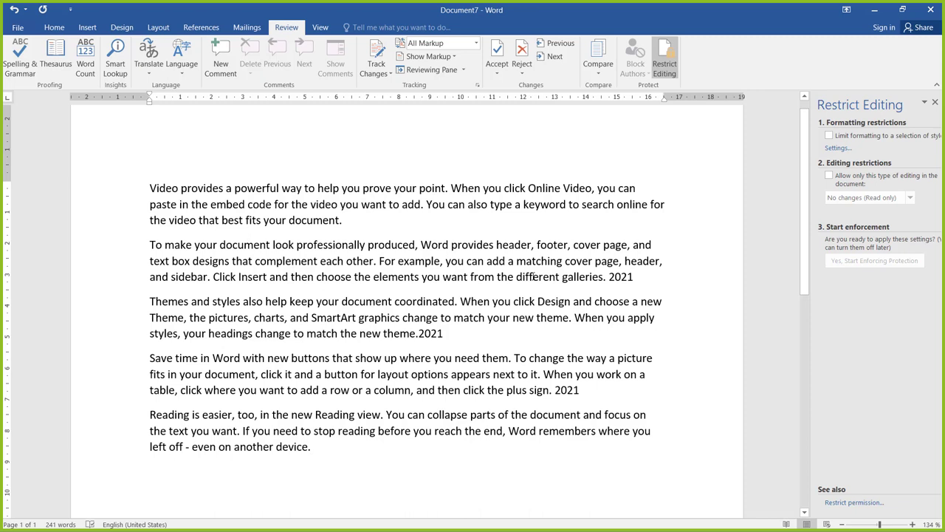
Restrict editing in the document to 'No changes (Read only)' in the Restrict Editing pane
click(829, 177)
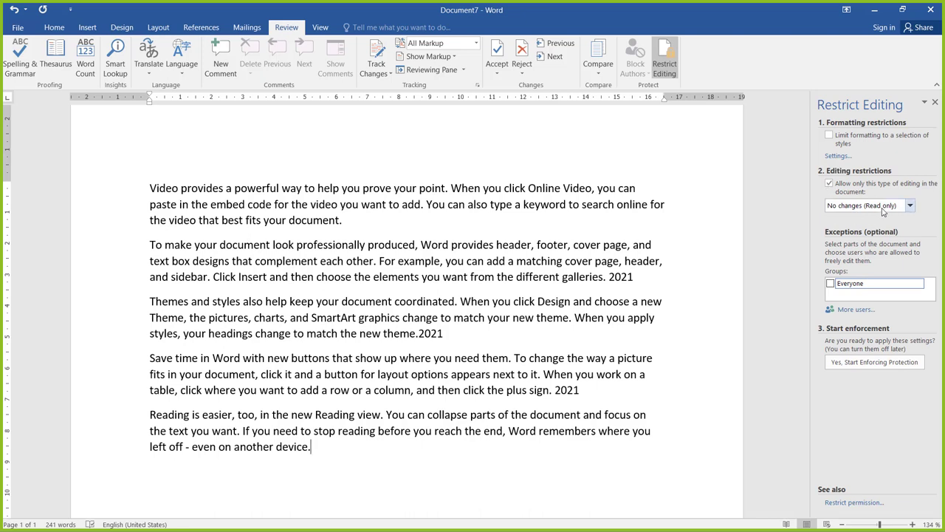
click(910, 207)
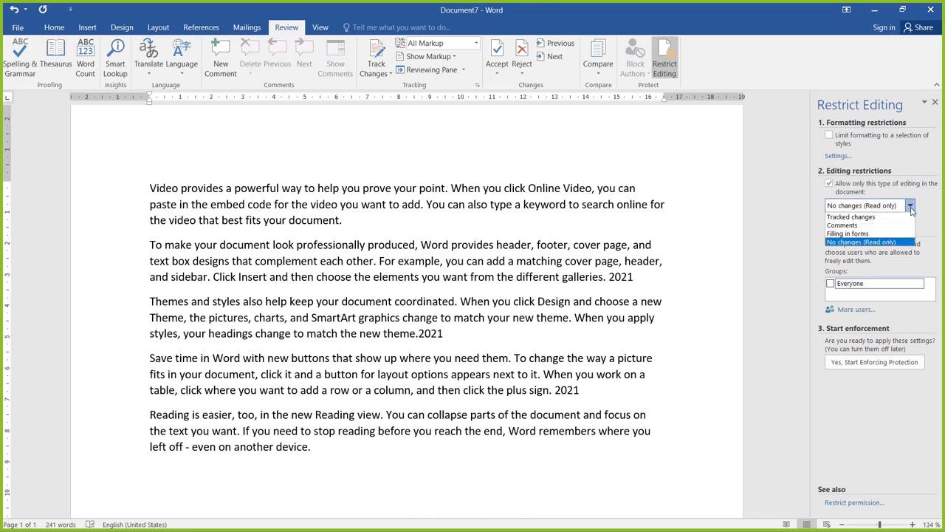
click(911, 208)
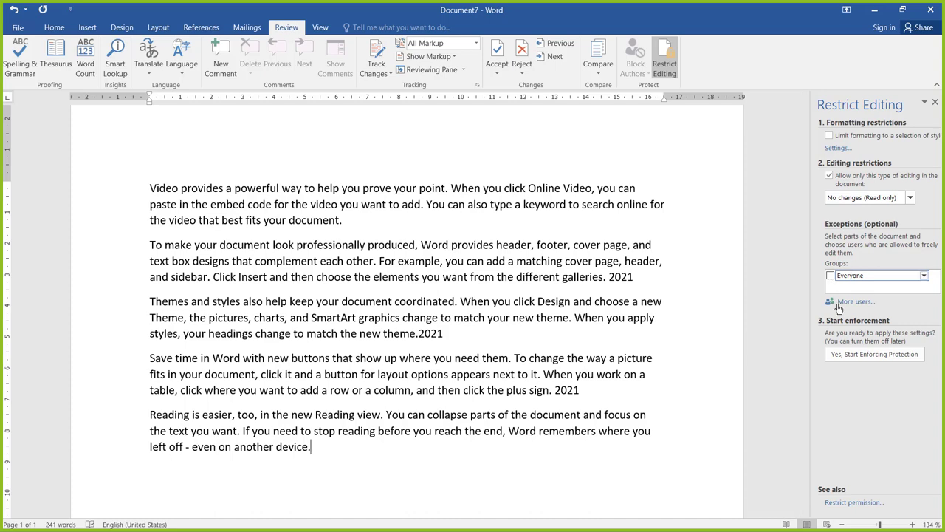
Start enforcing the read-only protection, securing it with a password
click(885, 356)
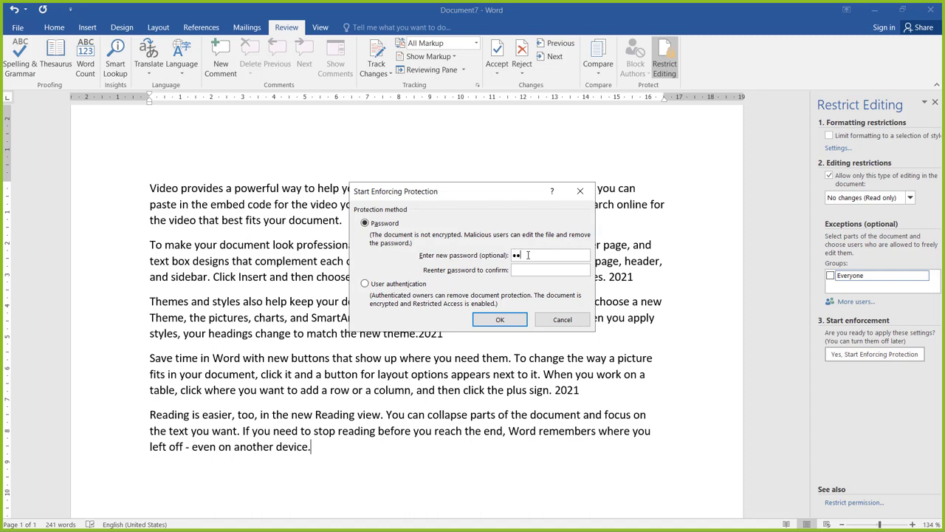
click(516, 319)
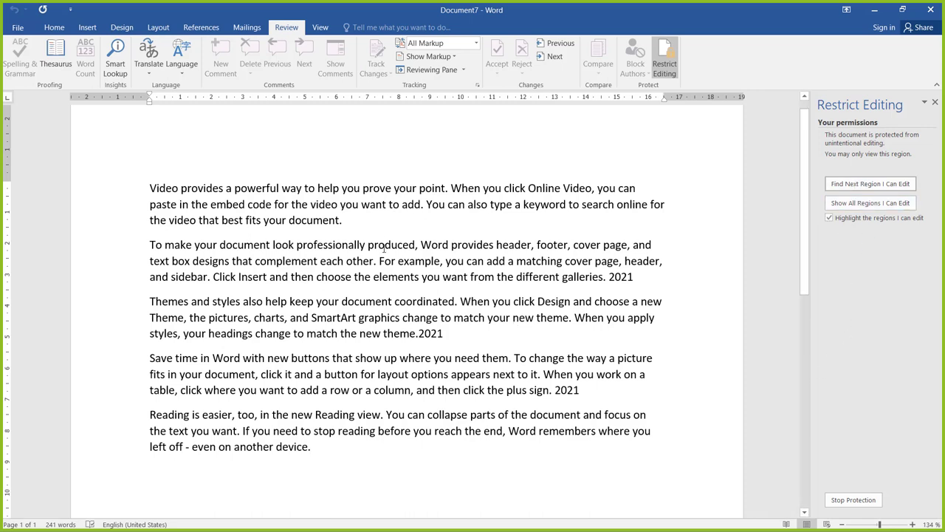
drag(278, 219, 421, 371)
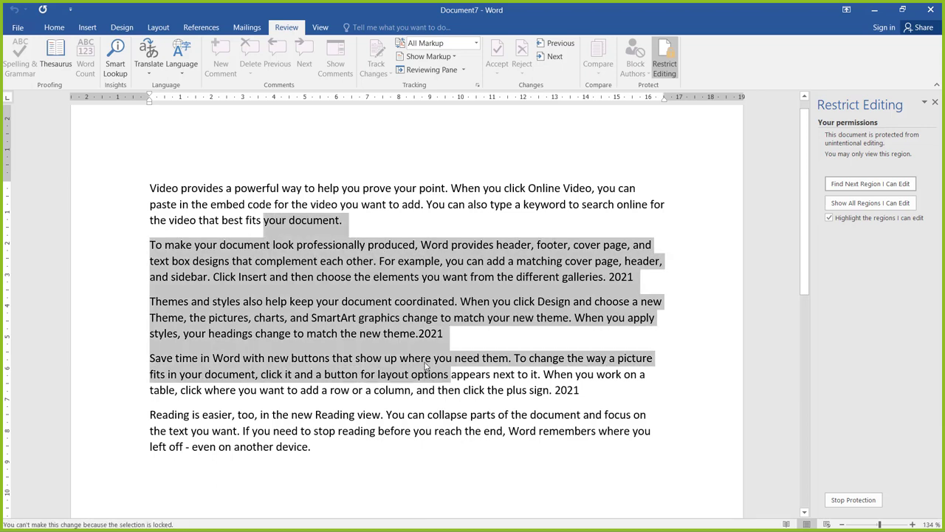
click(355, 212)
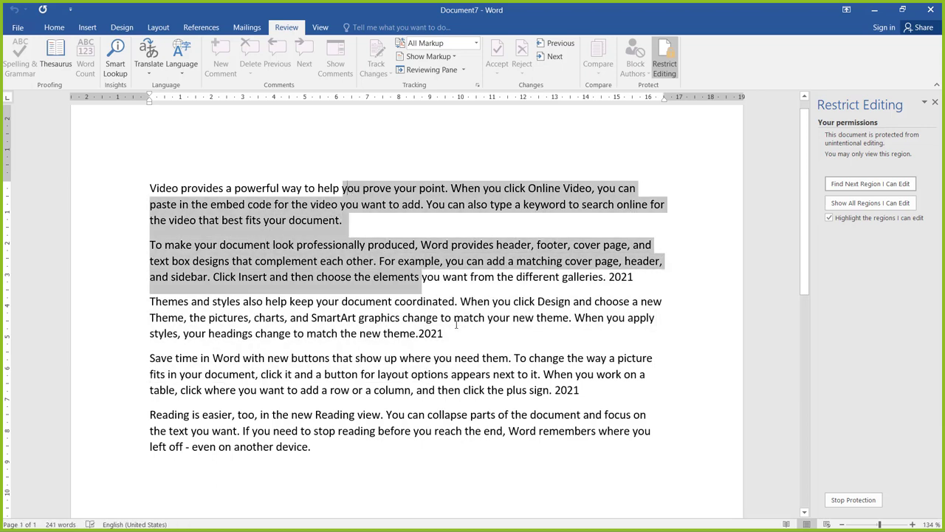
drag(341, 188, 482, 358)
click(354, 259)
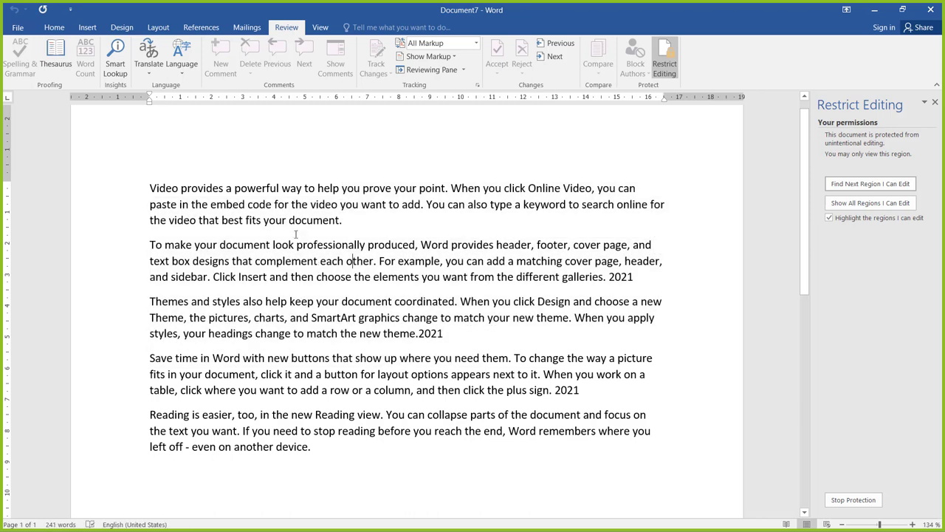
drag(294, 220, 458, 381)
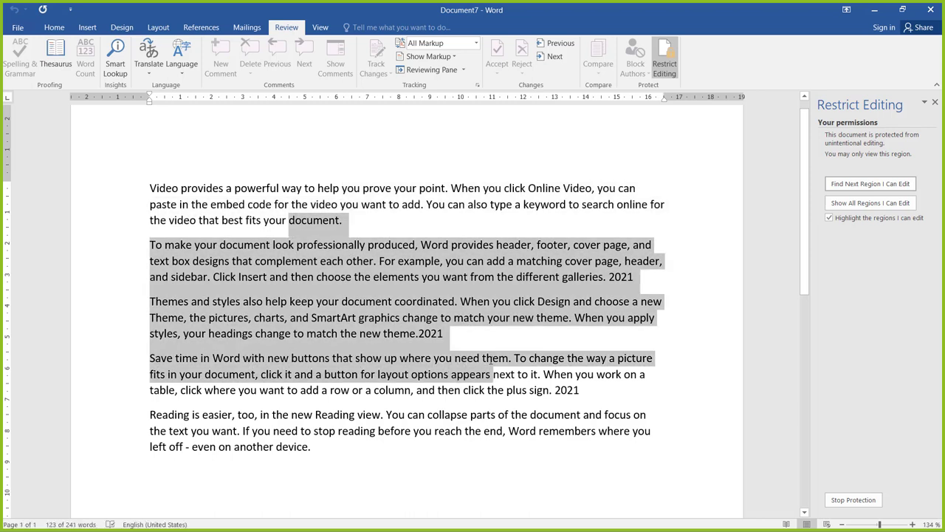
click(455, 358)
click(326, 333)
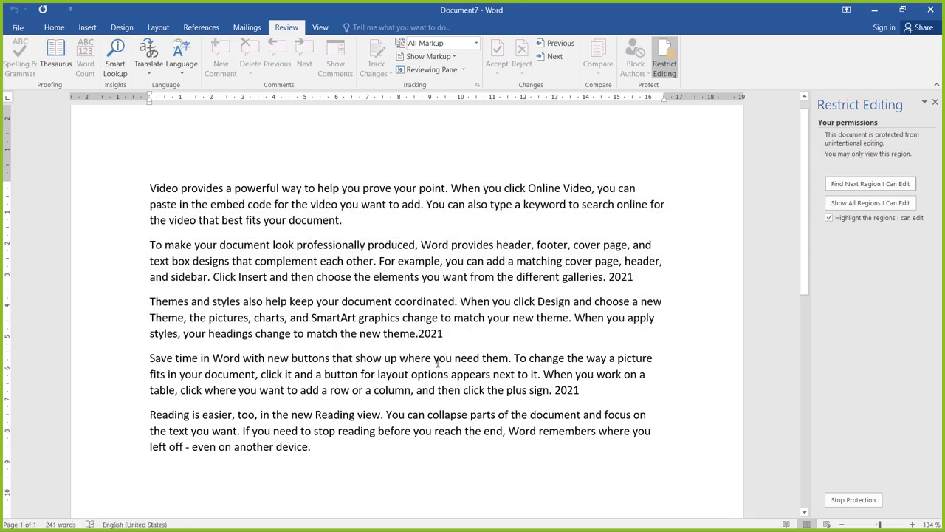
drag(222, 245, 391, 346)
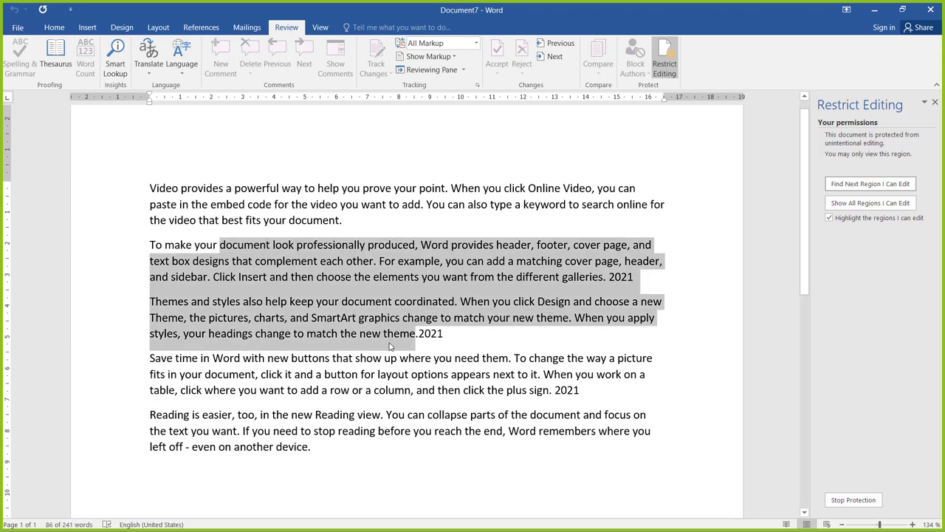
click(297, 245)
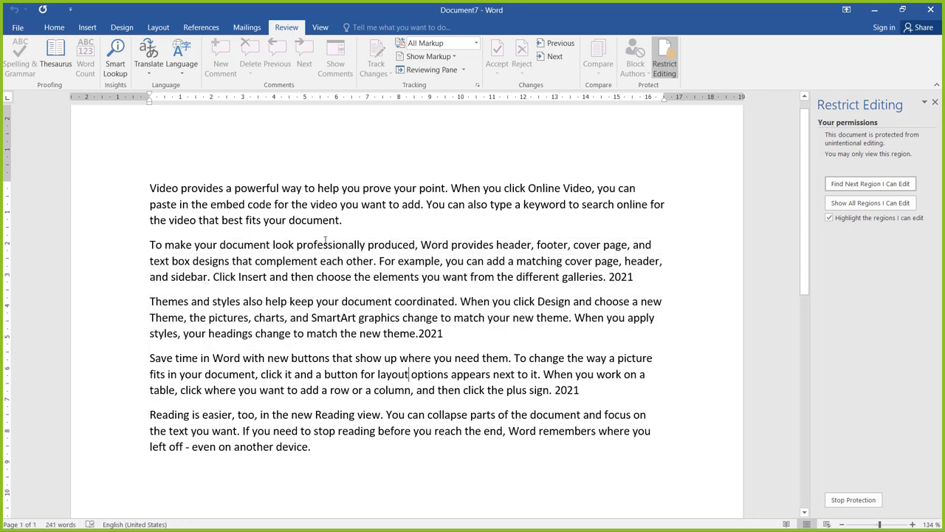
shift+click(453, 358)
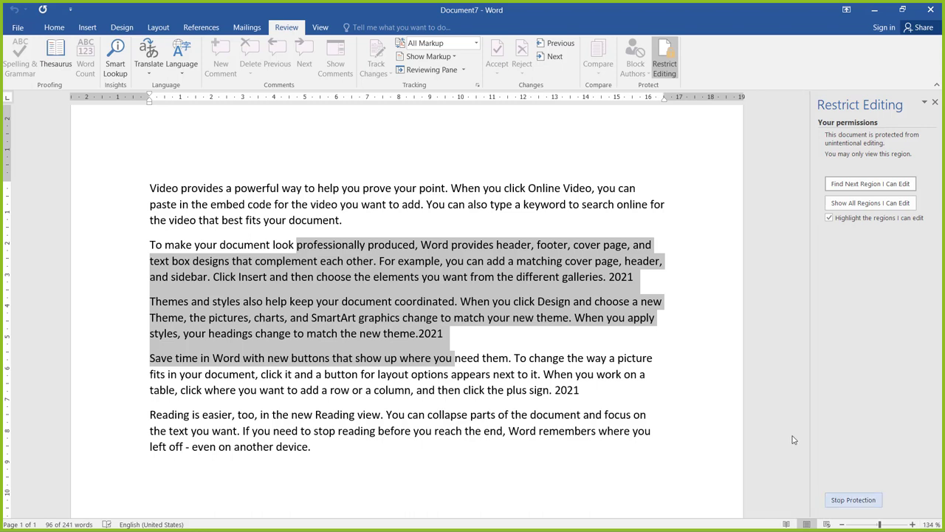
click(426, 302)
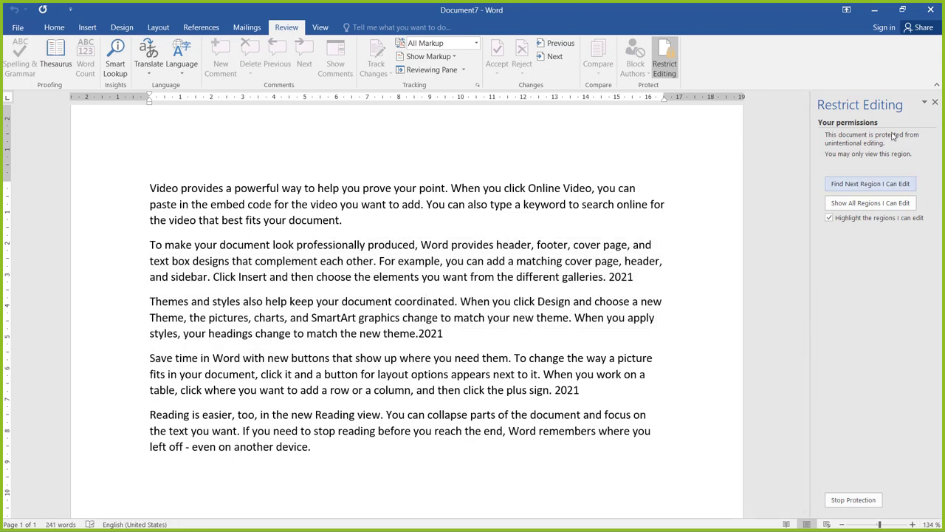
Stop protection by entering the password, retrying after an incorrect-password warning
click(854, 500)
drag(470, 230, 374, 201)
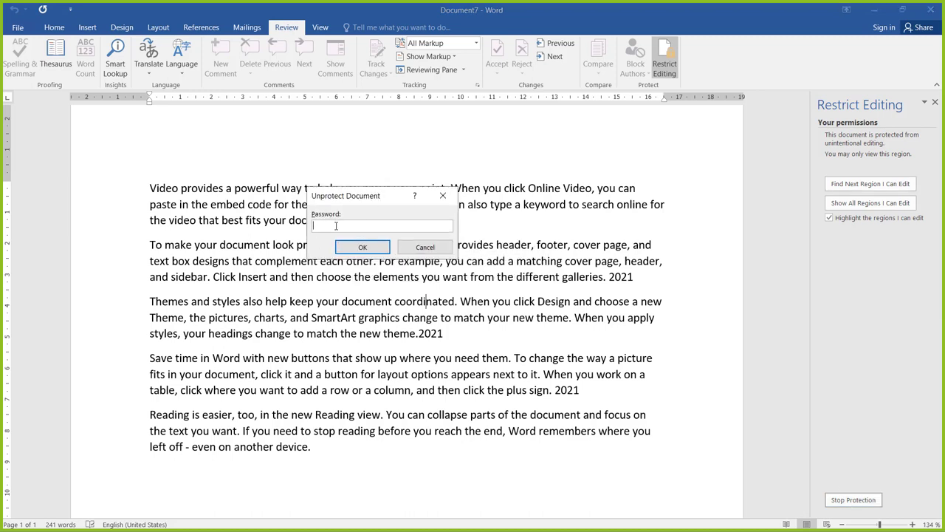
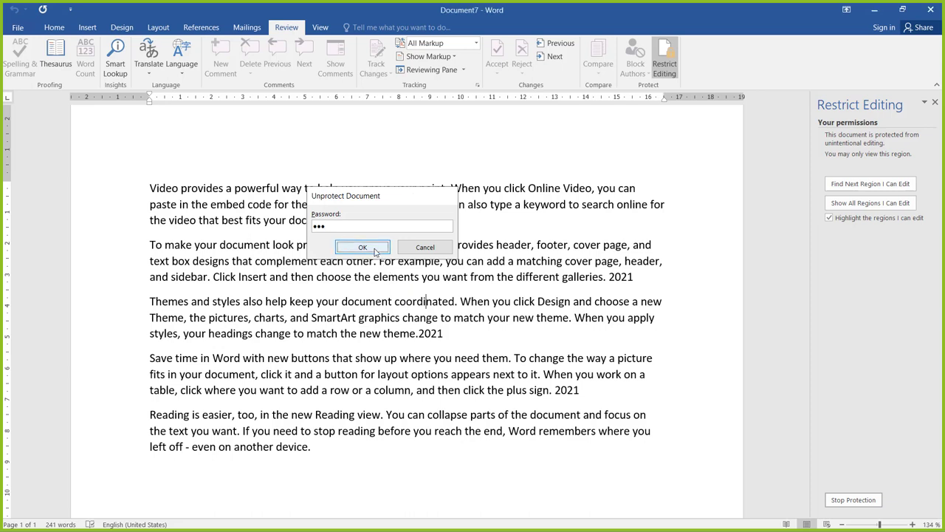
click(363, 247)
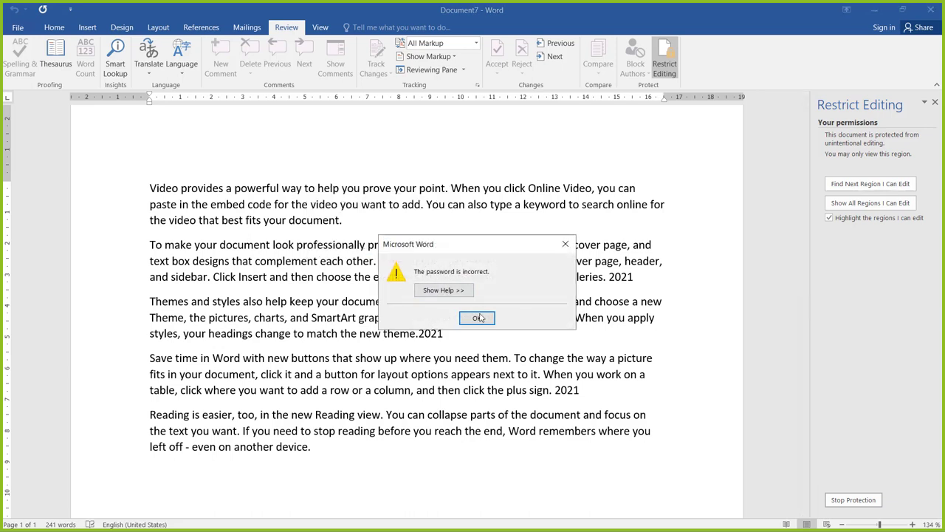
click(479, 318)
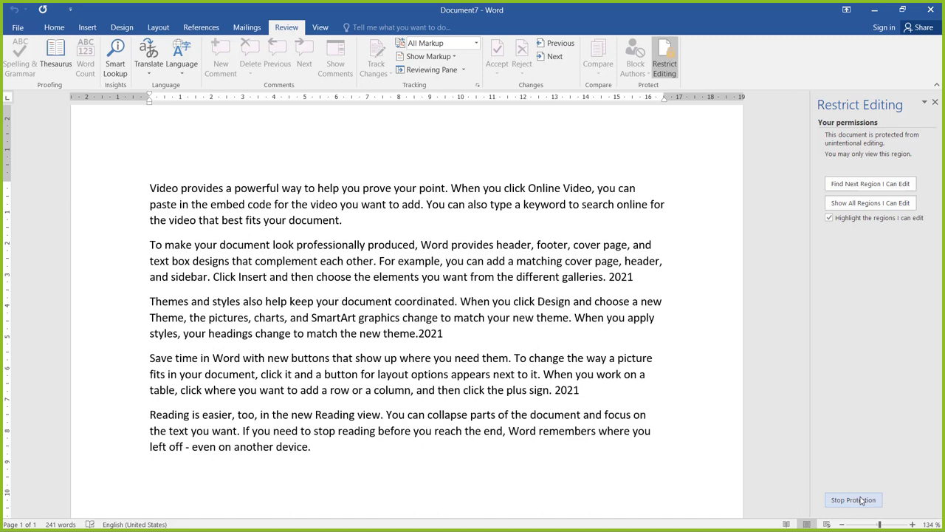
click(855, 500)
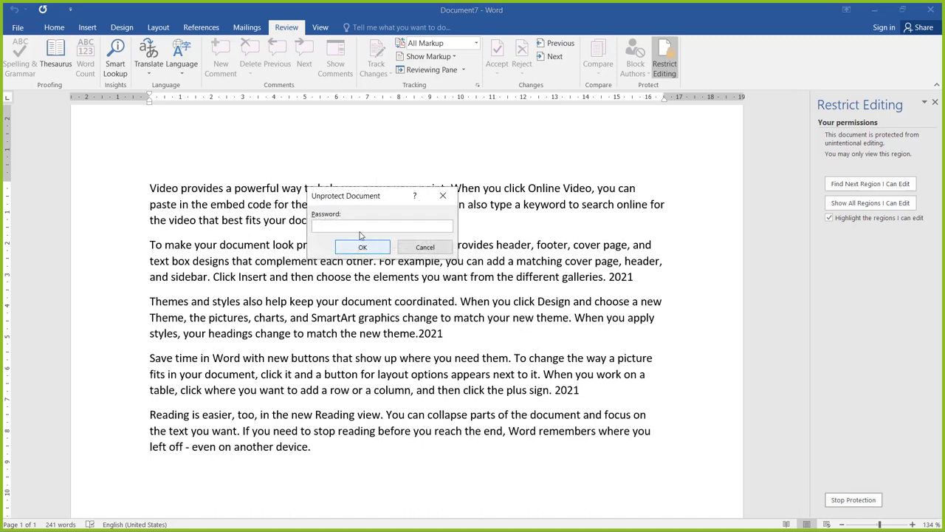
text(3)
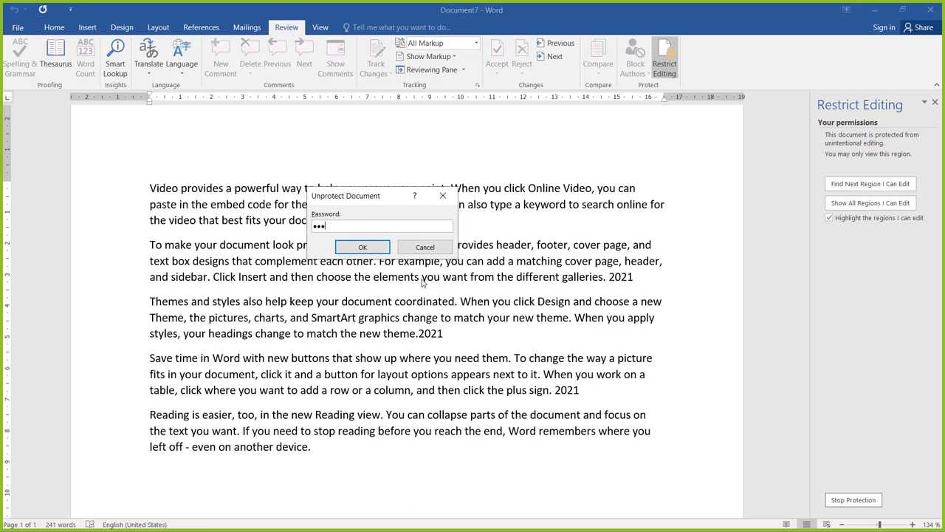
key(Return)
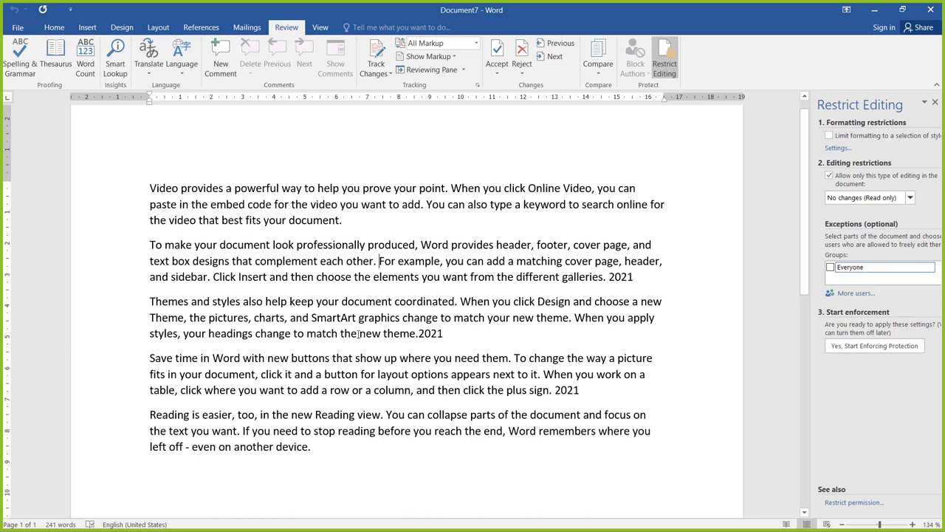
Start saving the document to the Desktop with the file name 'aaa', then open Tools
click(244, 306)
key(ctrl+s)
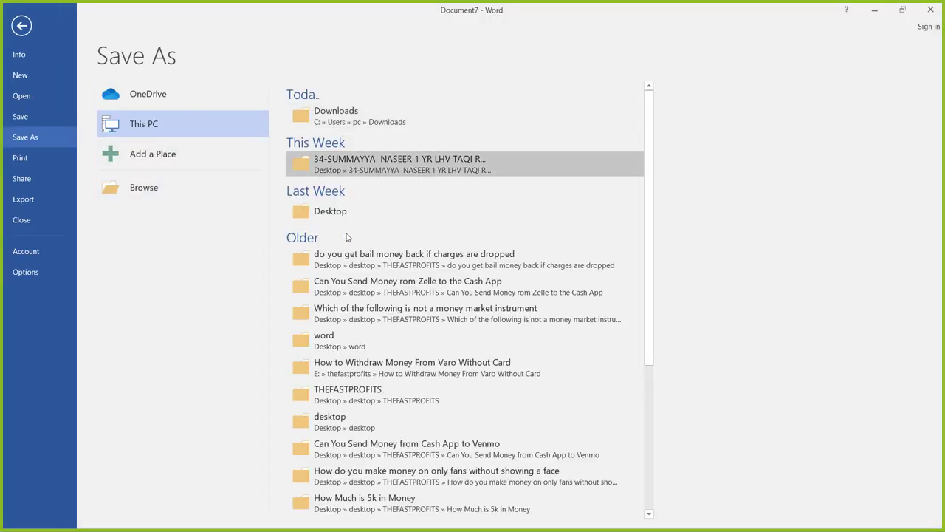
click(340, 212)
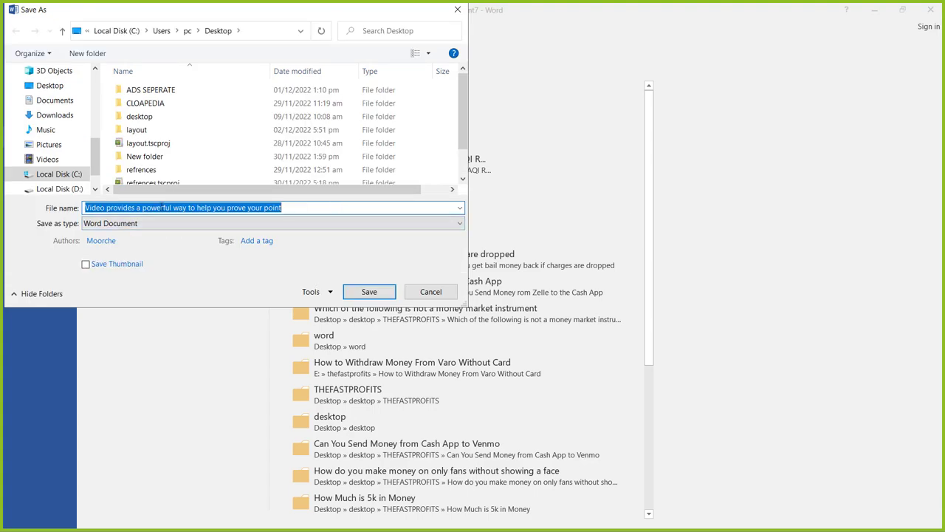
text(aaa)
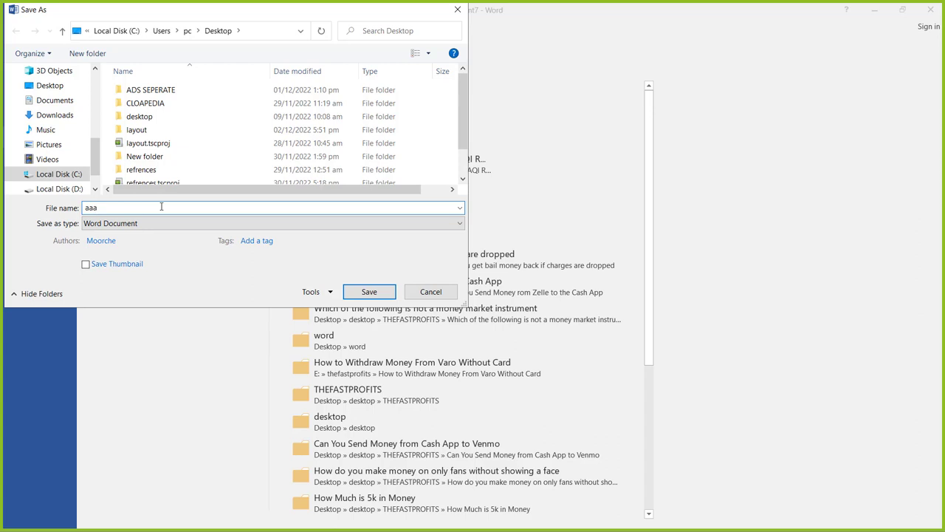
click(331, 292)
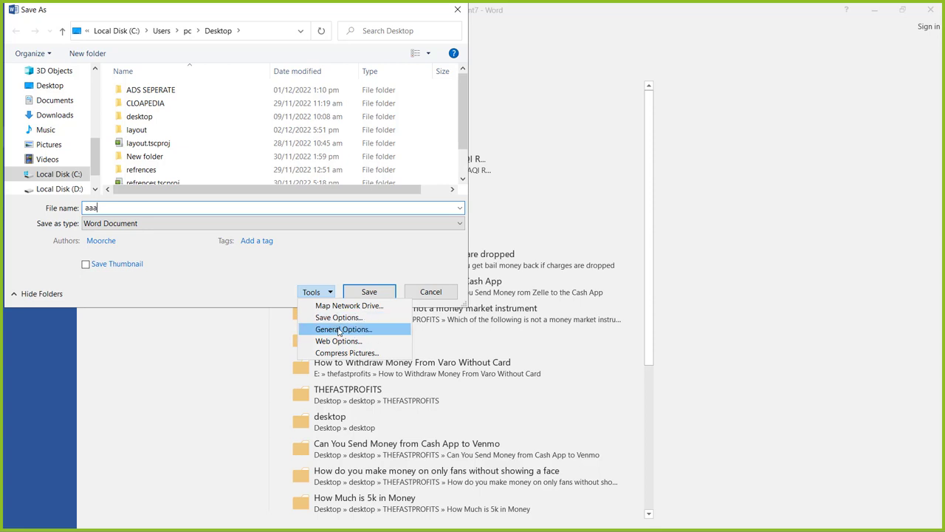
Set and confirm a password to open in General Options, then save aaa
click(341, 330)
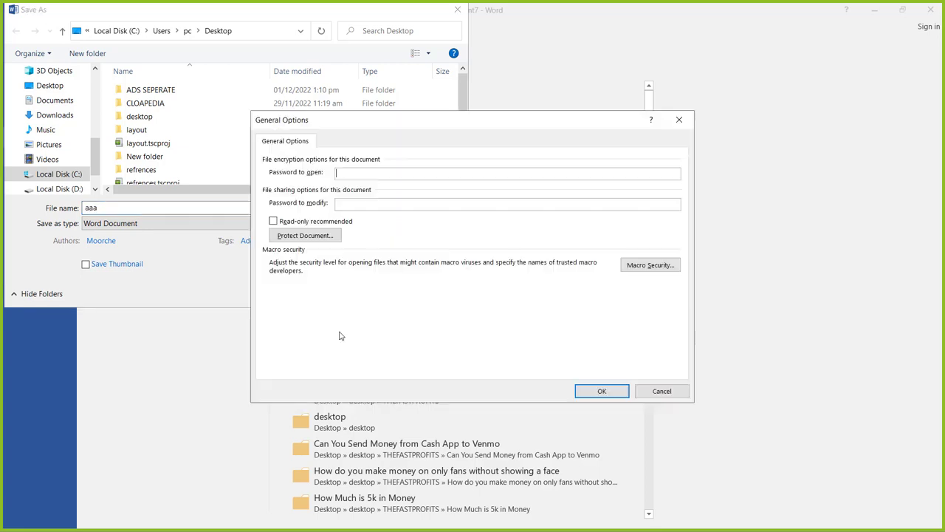
drag(368, 125, 403, 109)
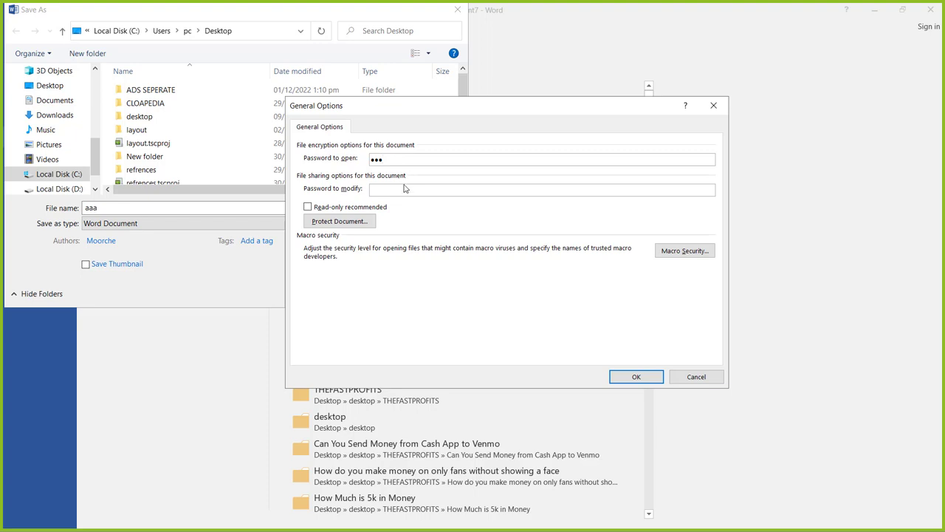
click(648, 379)
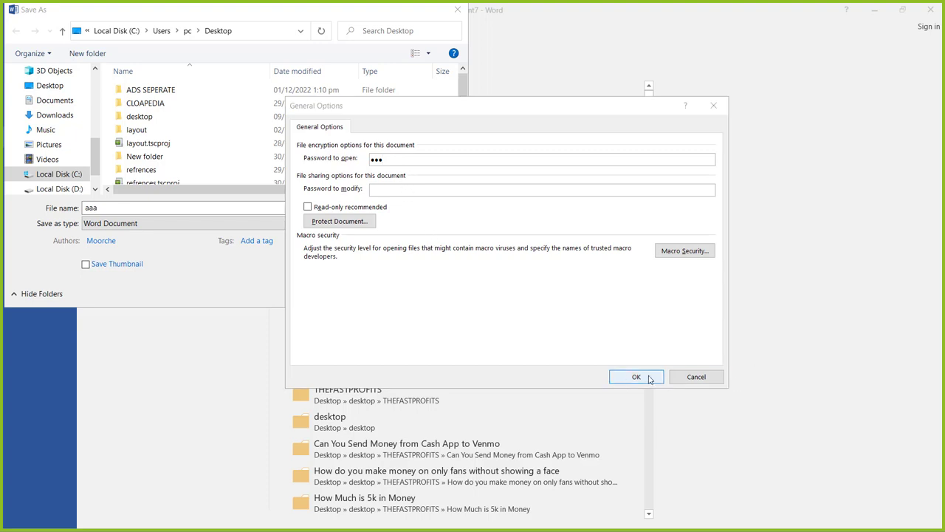
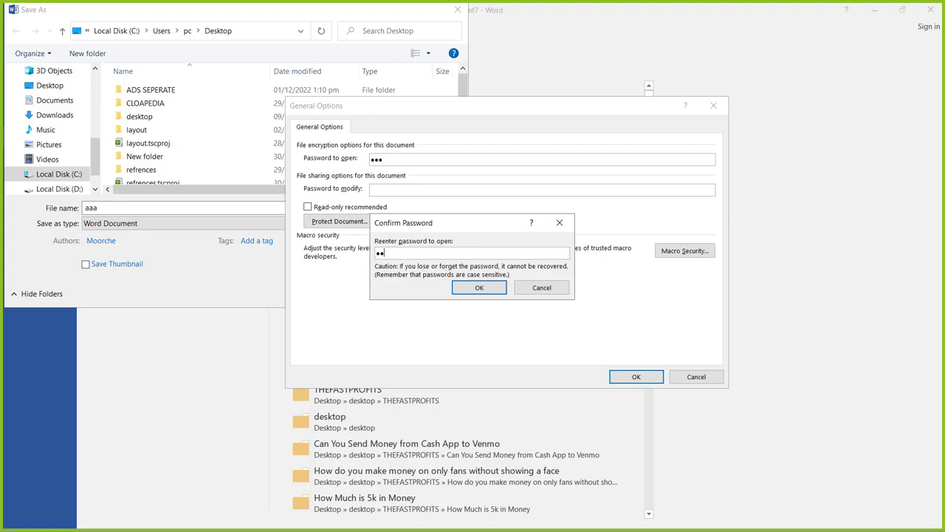
click(477, 291)
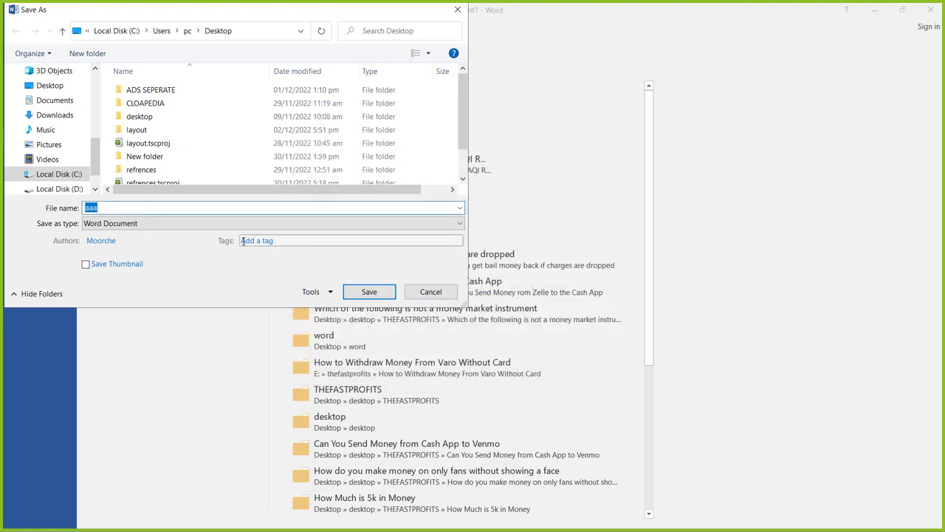
click(369, 293)
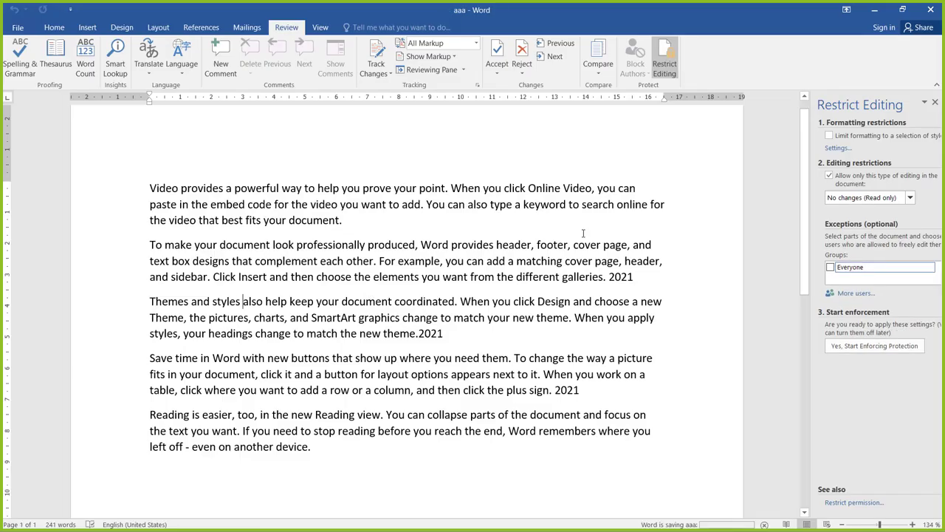
Minimize Word and close the open aaa document window
click(875, 13)
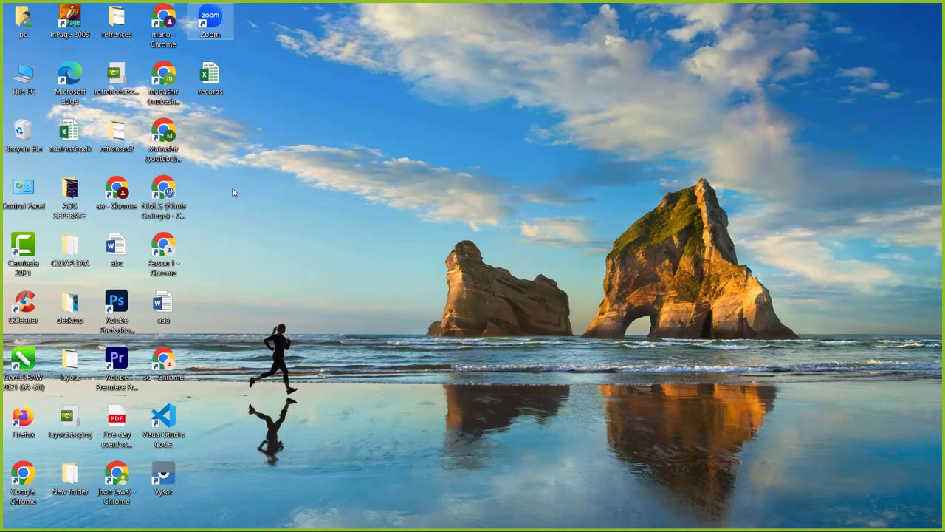
click(164, 303)
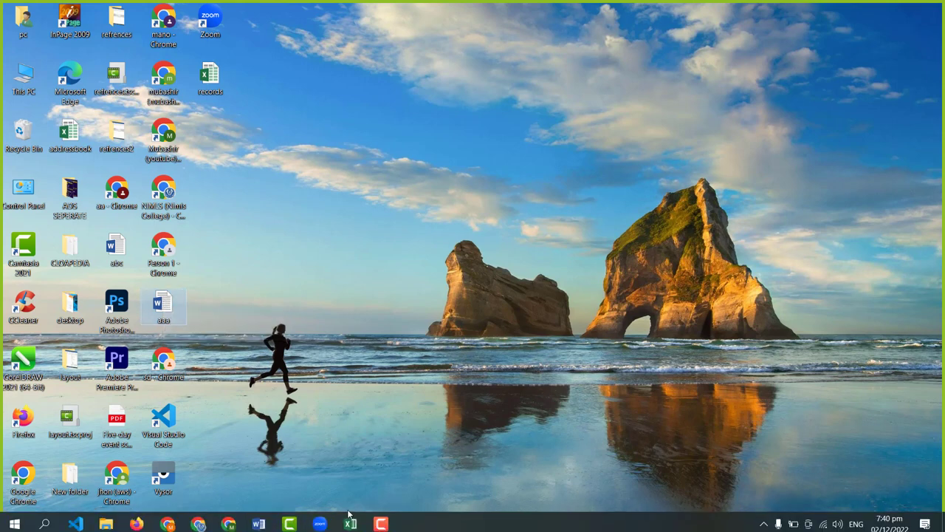
mouse_move(260, 526)
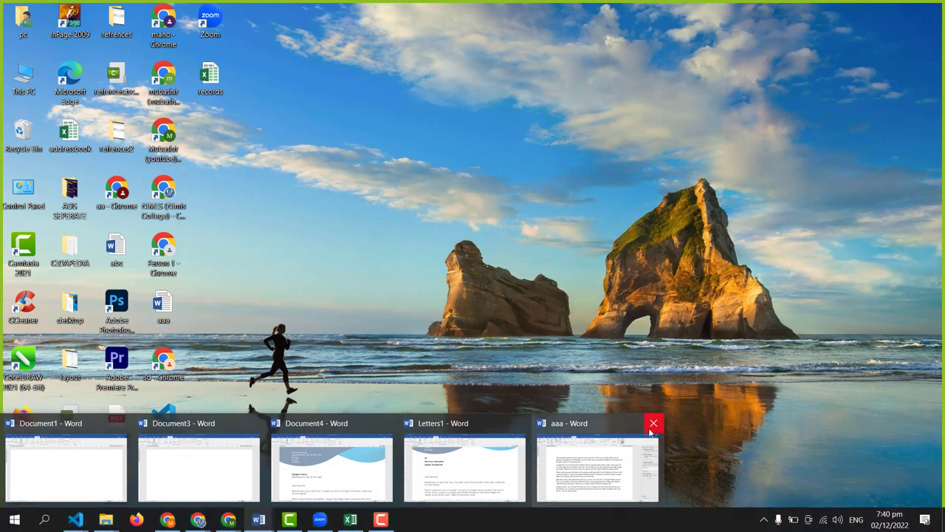
click(654, 423)
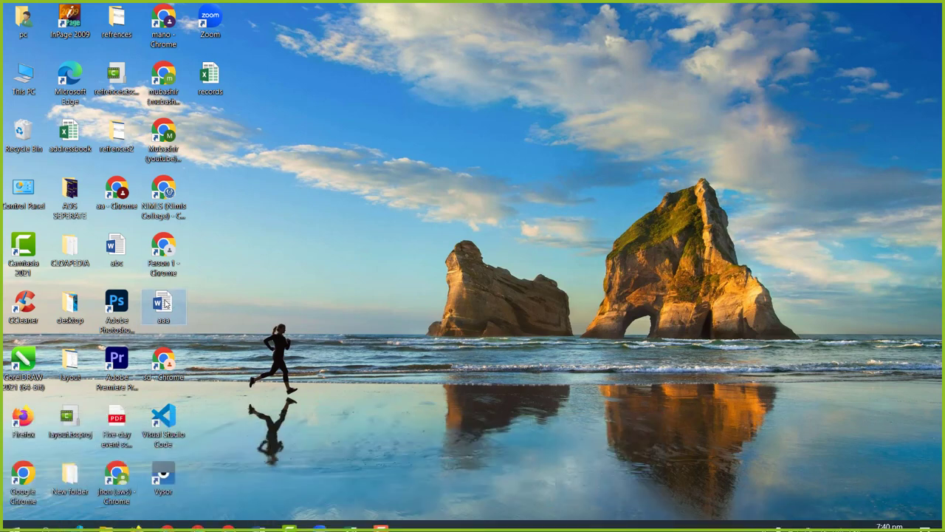
Open aaa from the desktop with a wrong password and dismiss the rejection
double_click(164, 302)
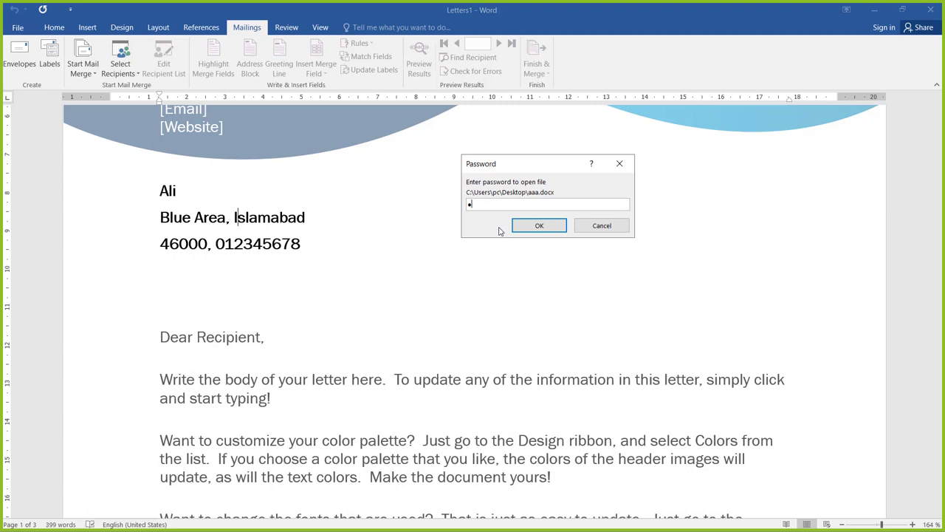
drag(517, 168, 494, 170)
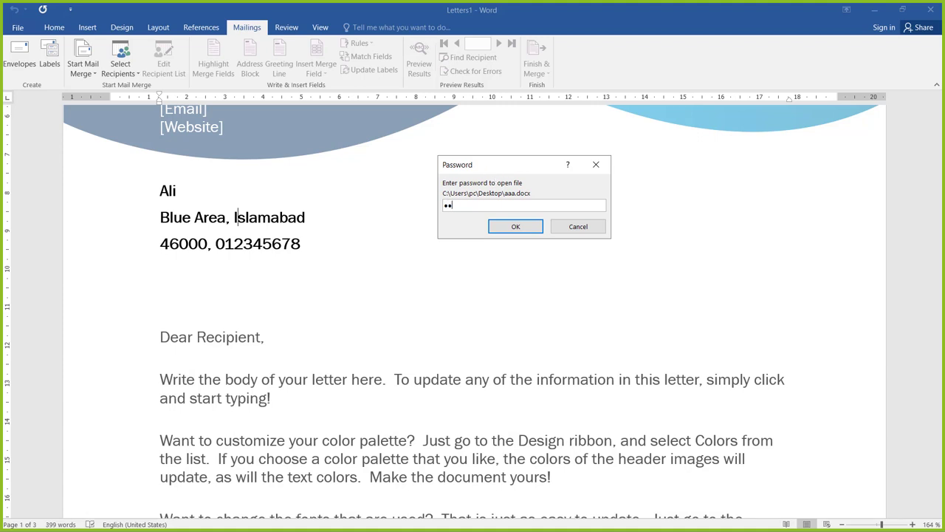
text(3)
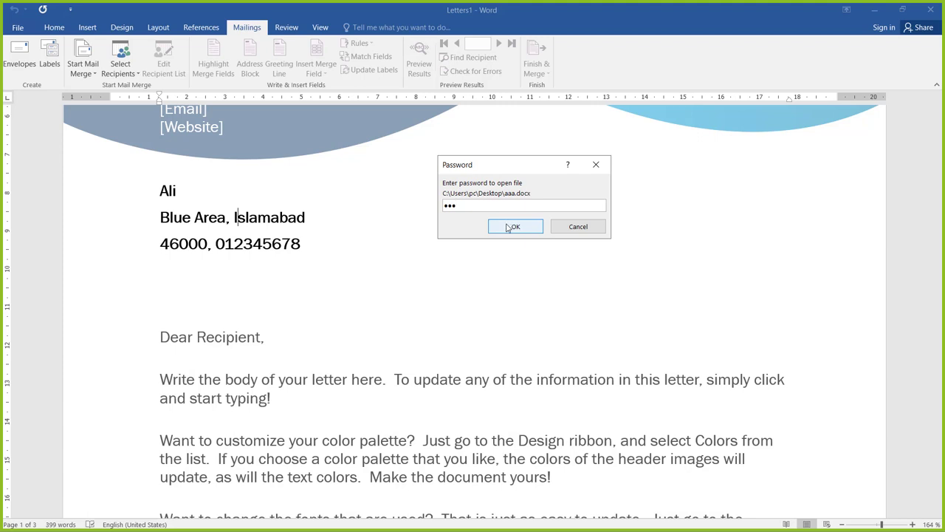
click(510, 226)
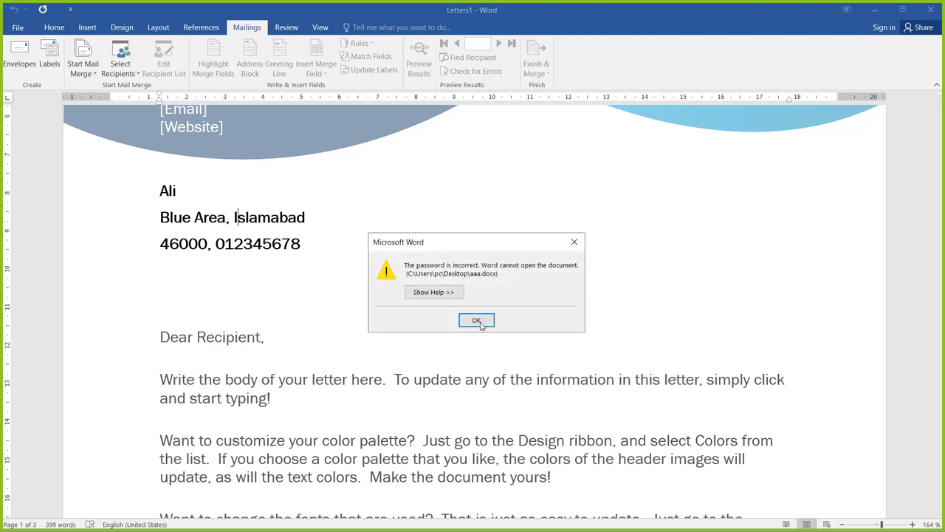
click(477, 323)
Reopen aaa from the desktop and enter the correct open password
key(super+d)
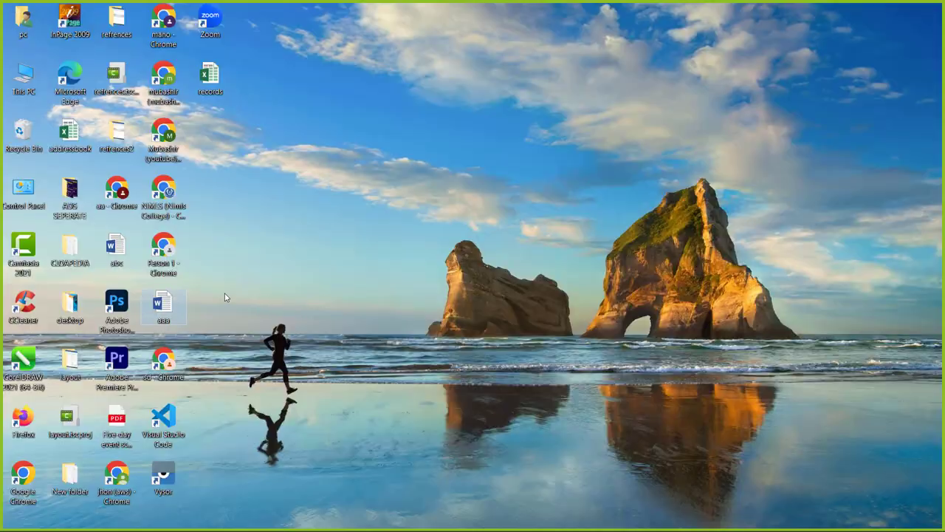
double_click(157, 304)
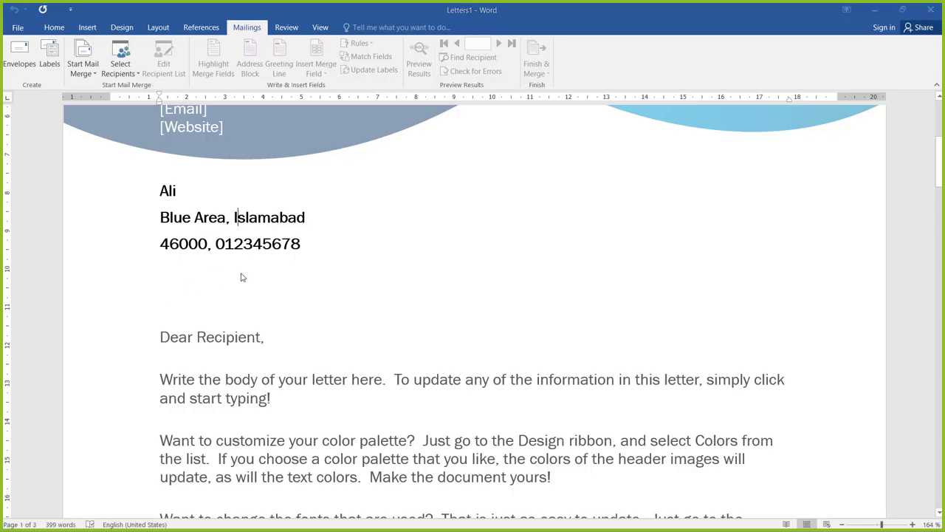
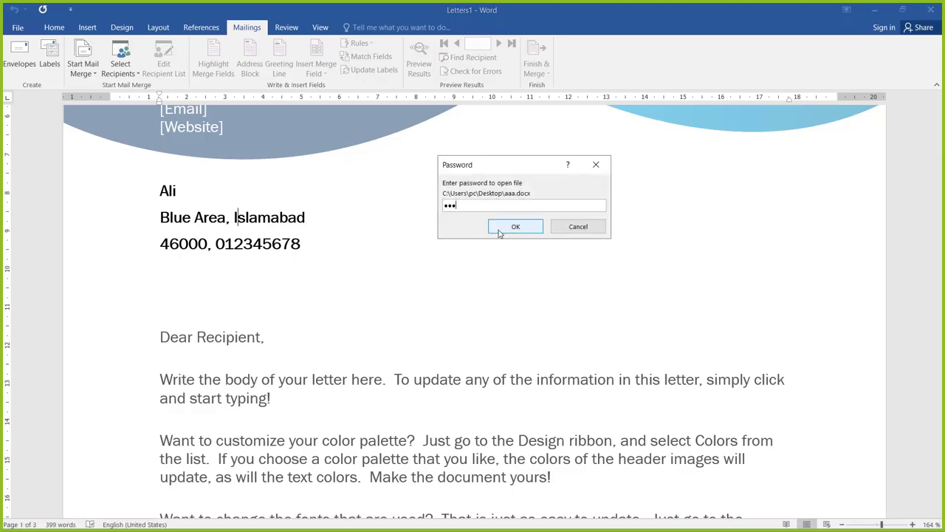
click(508, 227)
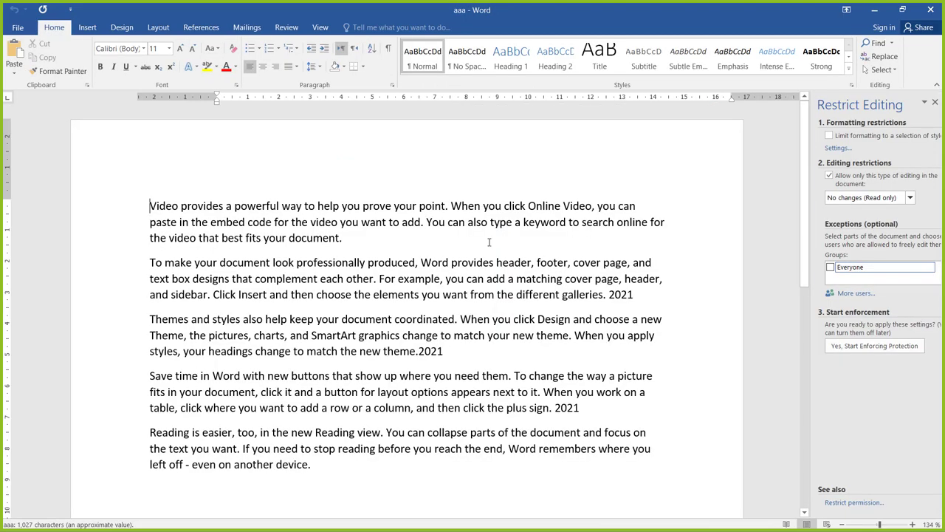
Undo a test edit and open General Options from the F12 Save As dialog
text(EFQWE)
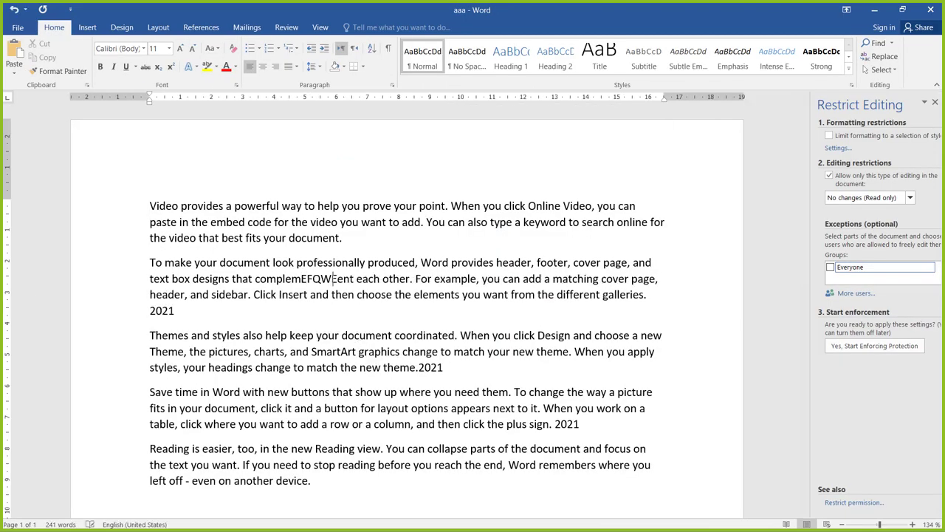
key(ctrl+z)
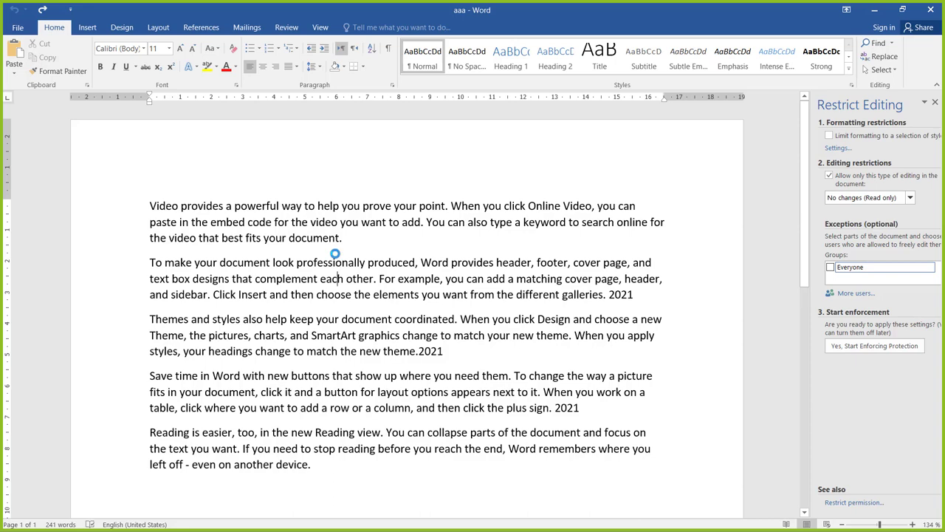
key(F12)
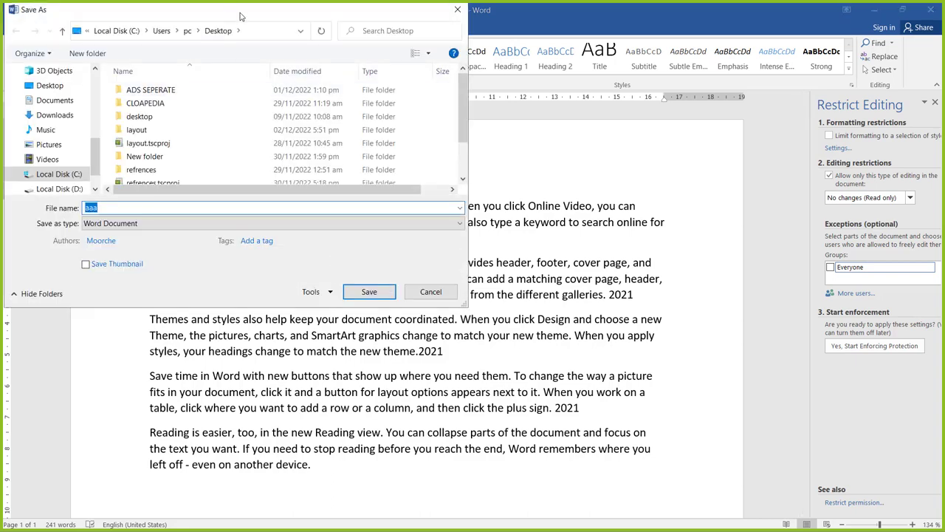
drag(239, 13, 478, 82)
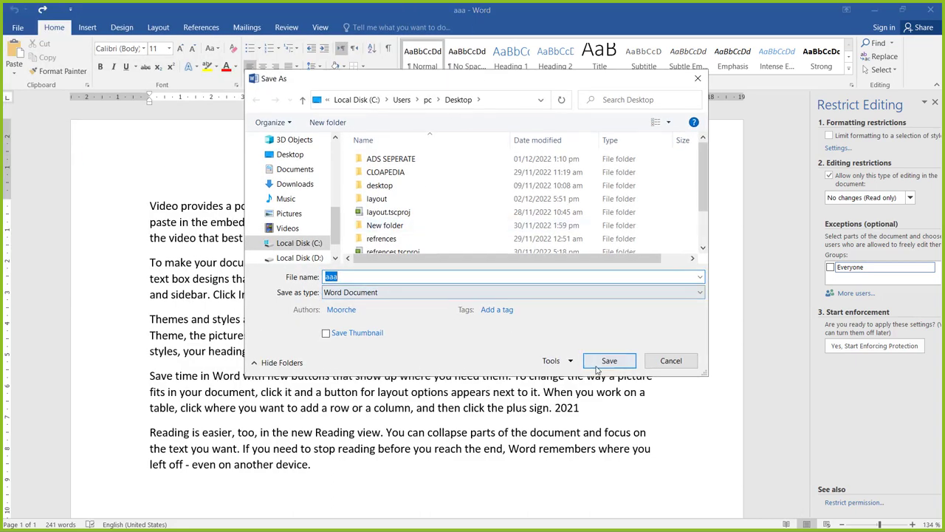
click(569, 362)
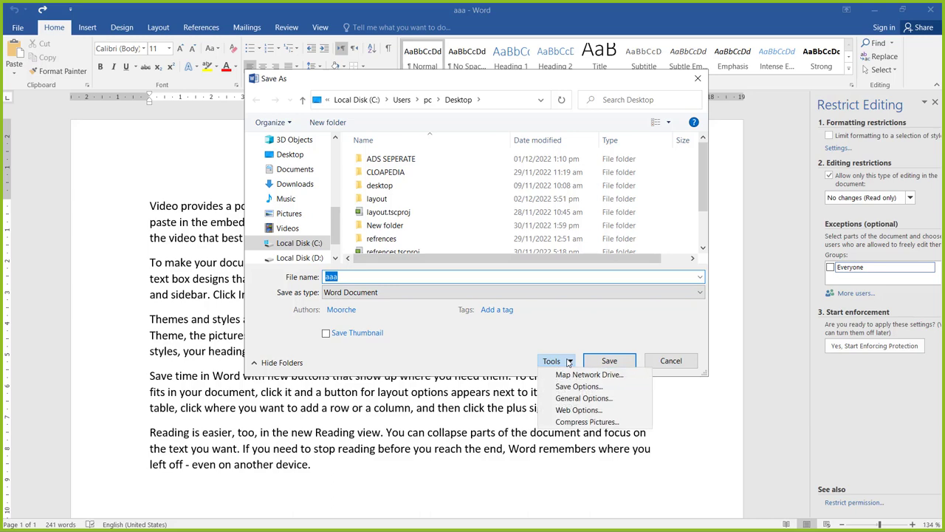
click(572, 399)
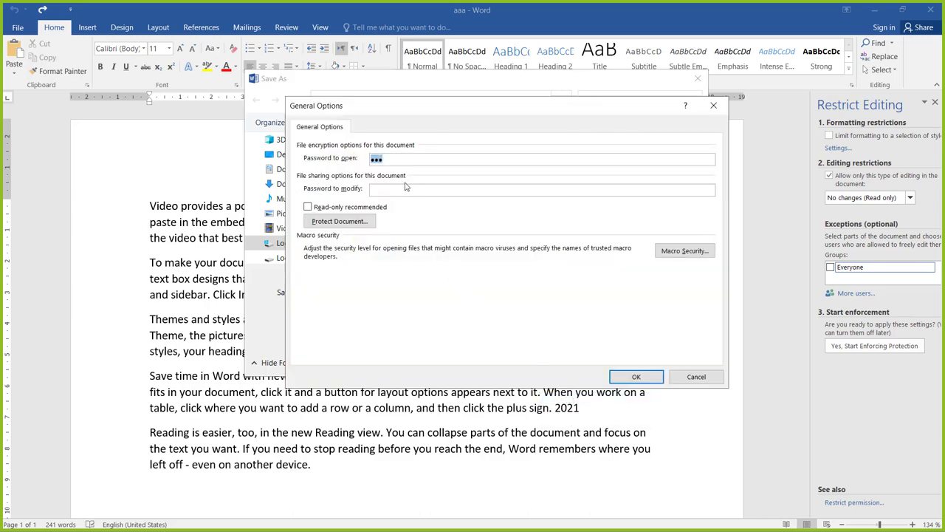
Clear the password to open, save aaa without it, and close the window
drag(421, 162, 344, 164)
key(BackSpace)
click(640, 379)
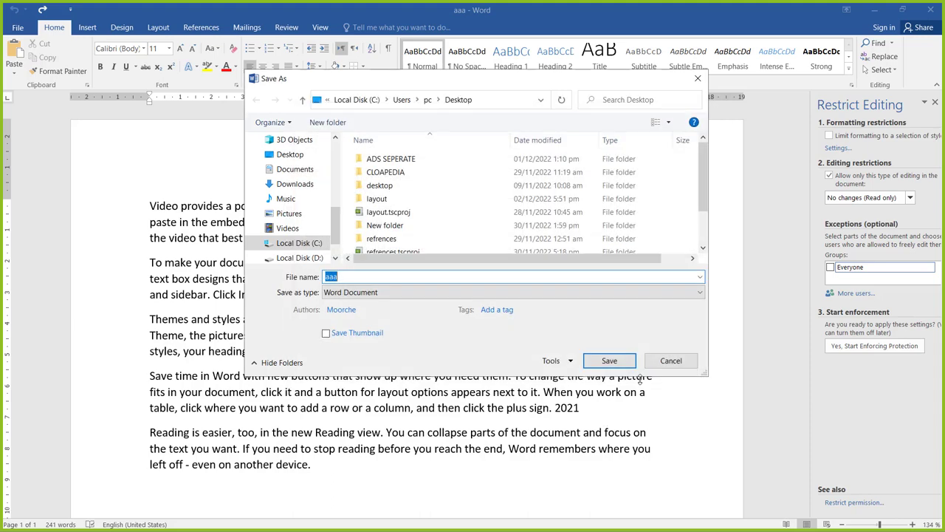
click(609, 360)
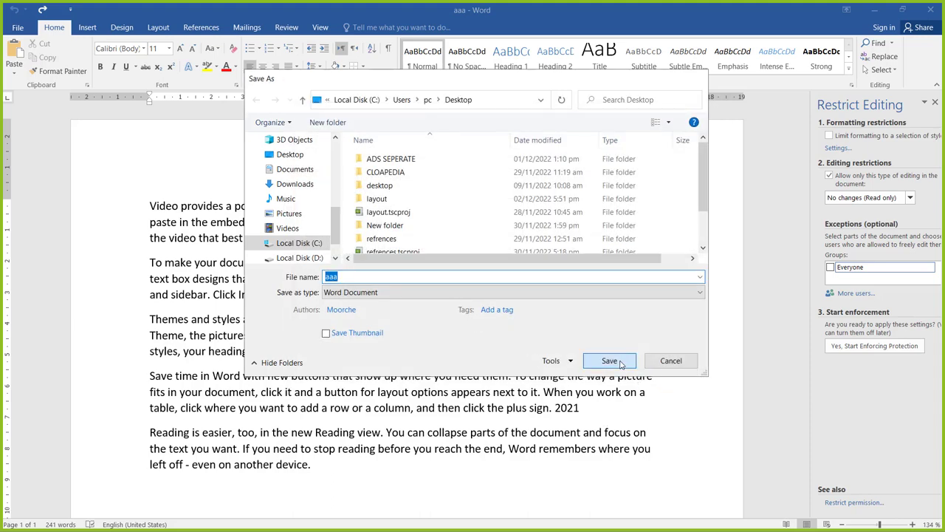
key(alt+F4)
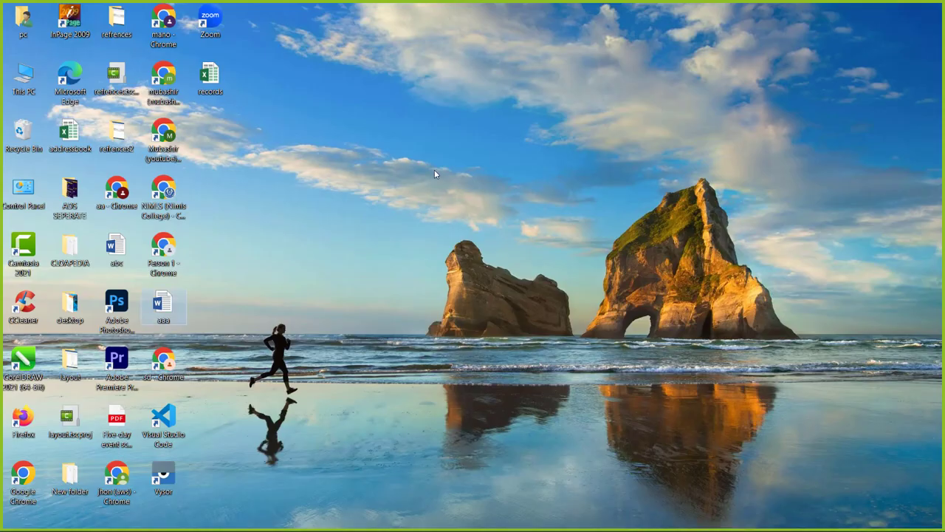
Reopen aaa without a password prompt, test an edit, and show the Review tab
double_click(164, 306)
click(499, 294)
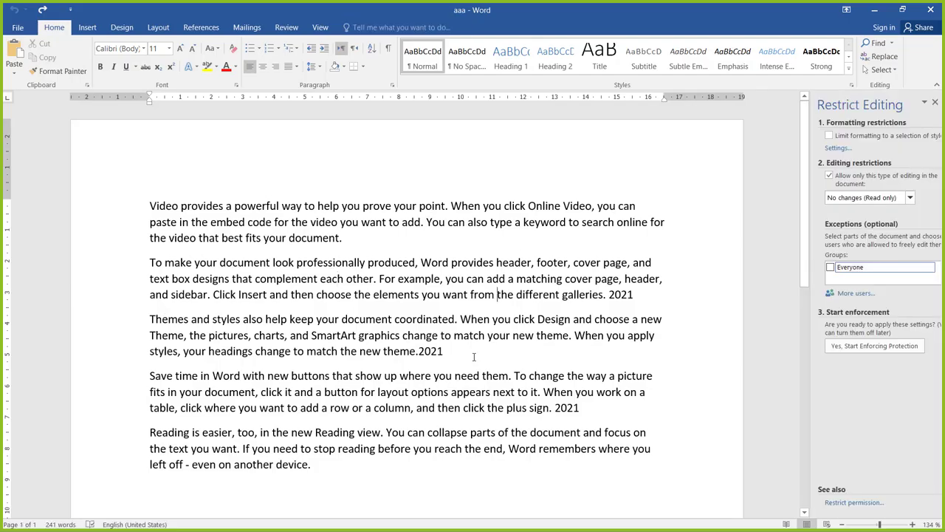
text(S)
key(BackSpace)
key(BackSpace)
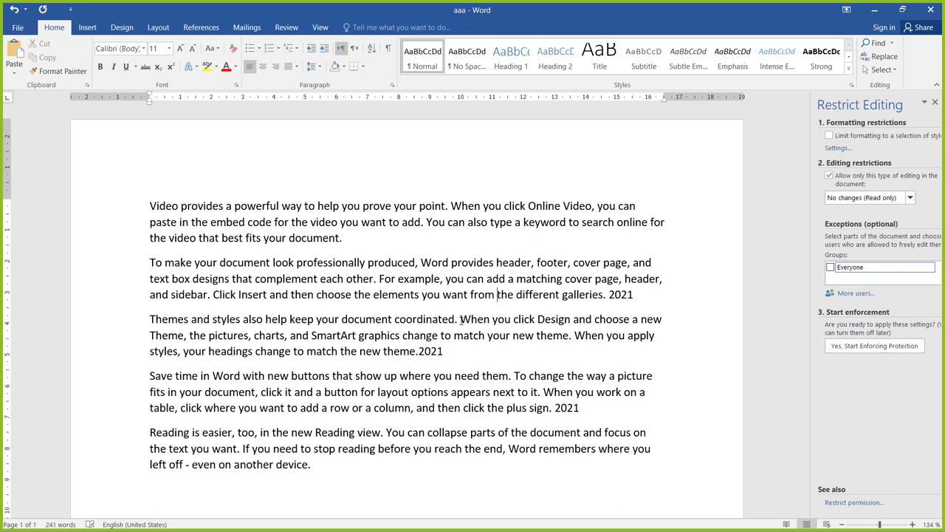
click(420, 242)
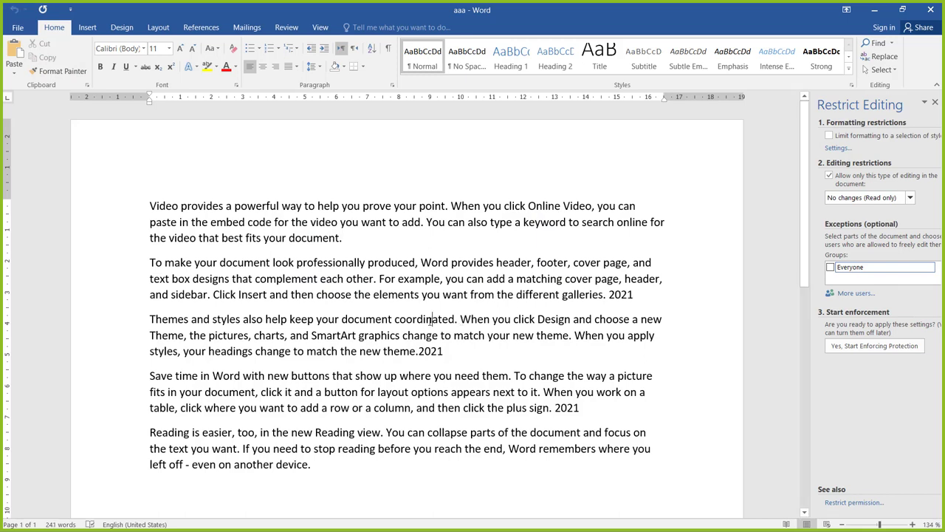
click(294, 30)
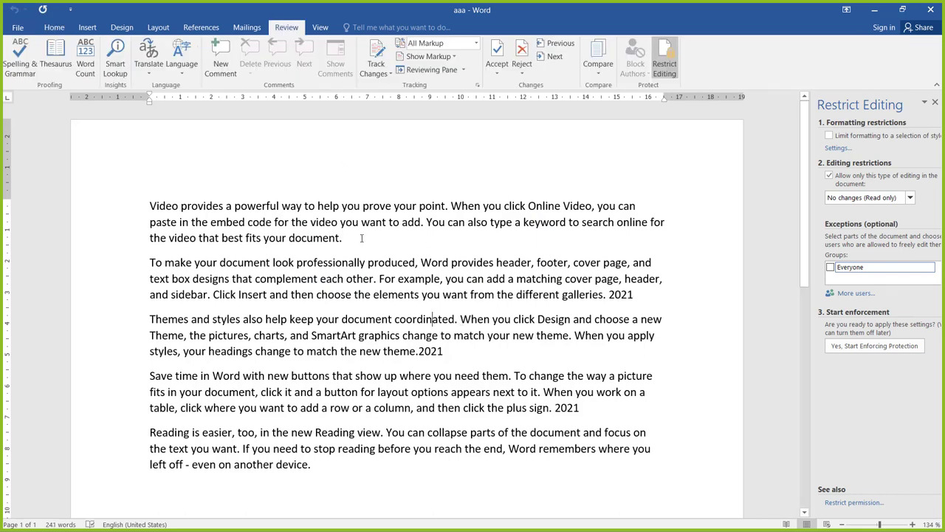